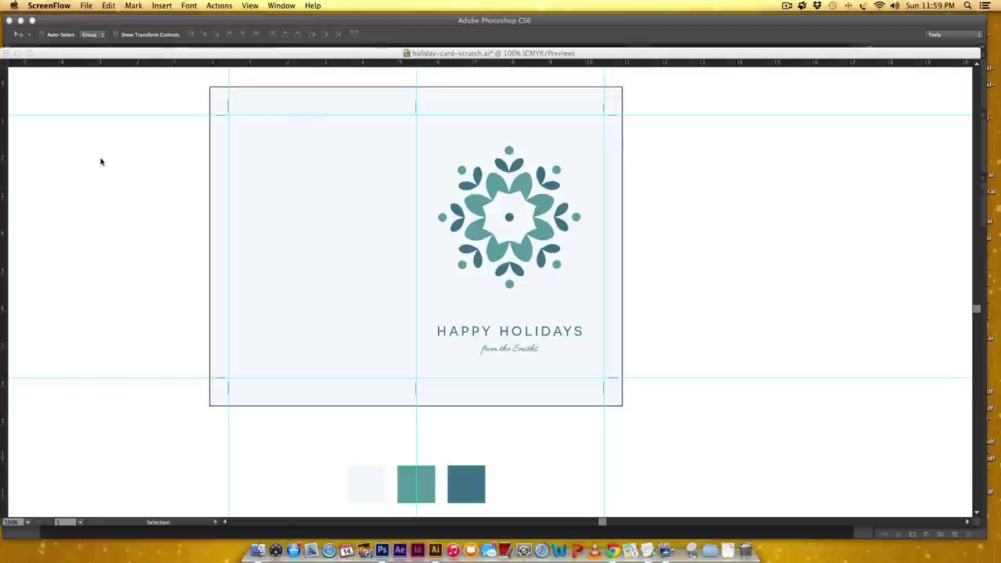
Create a landscape Letter document, 11 × 8.5 in, in CMYK, and show it at 100% with rulers
left_click(102, 162)
left_click(82, 5)
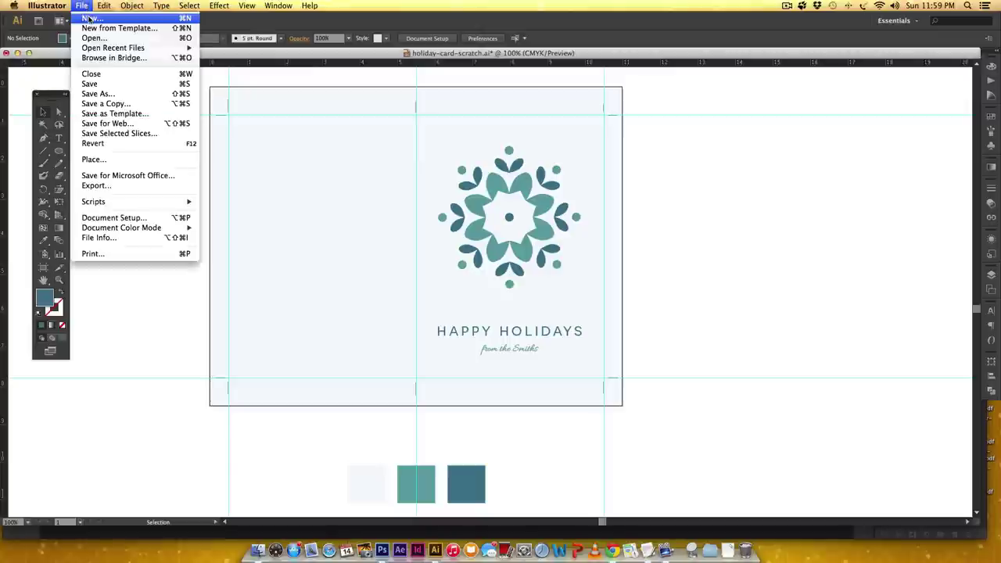
left_click(92, 17)
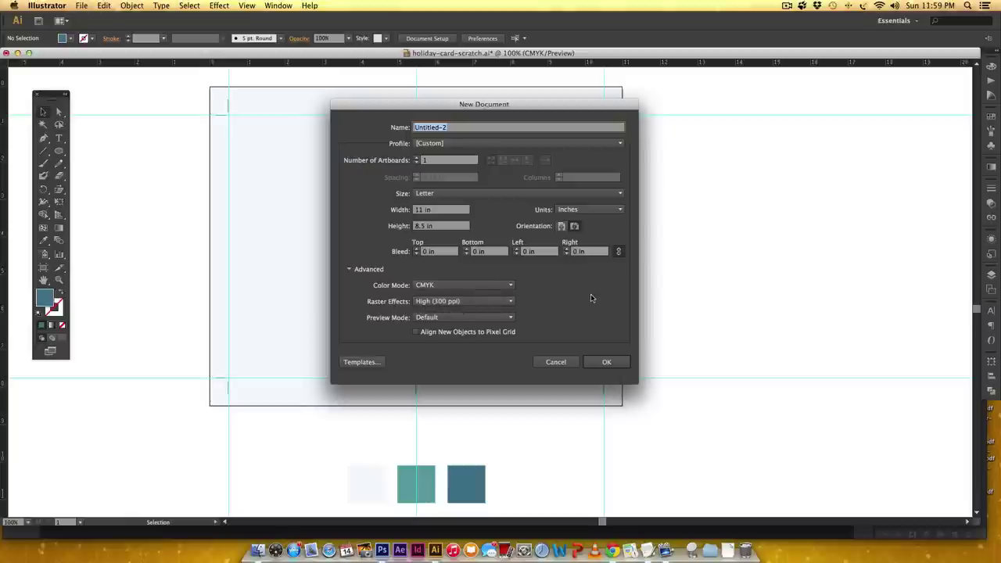
left_click(616, 361)
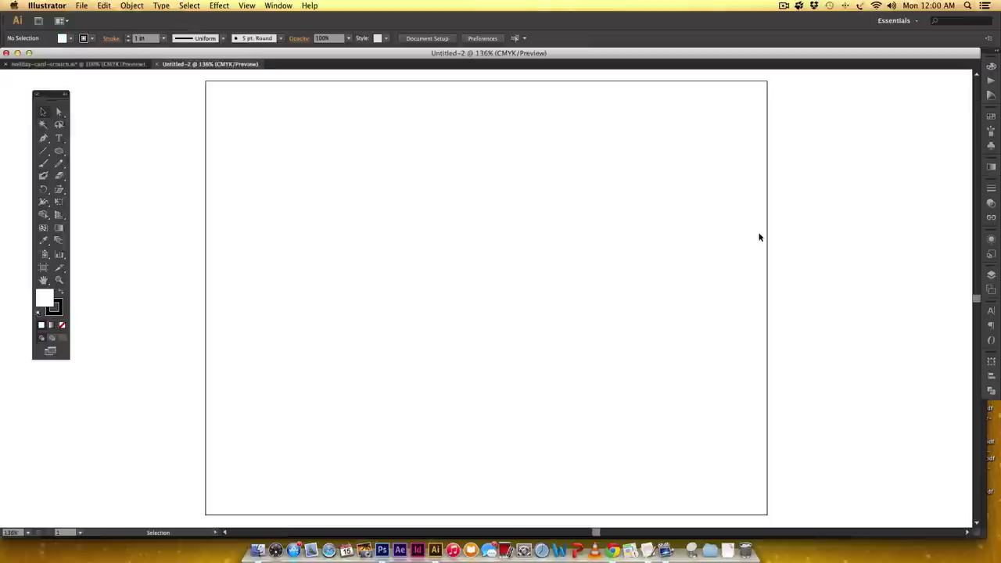
key("super+1")
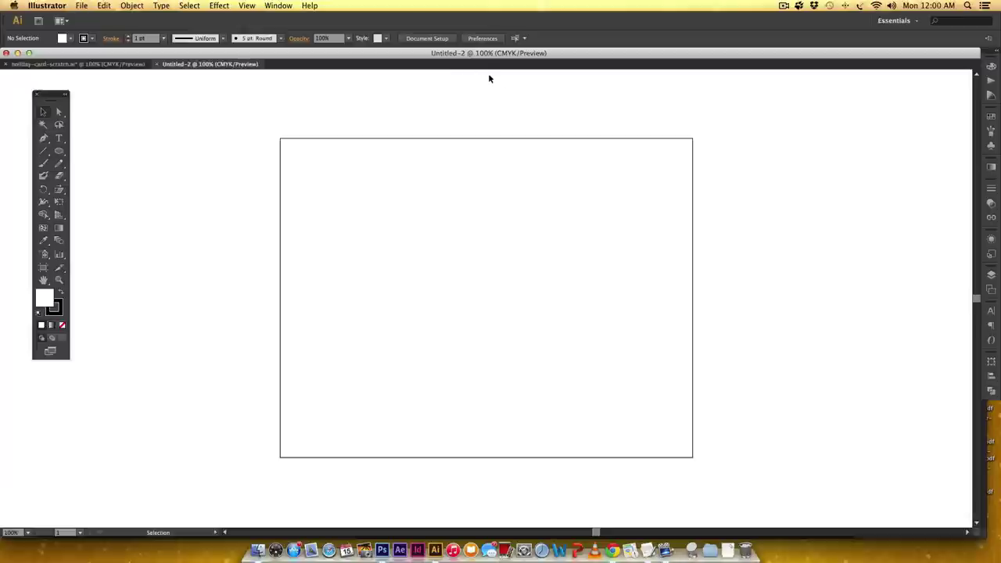
key("super+r")
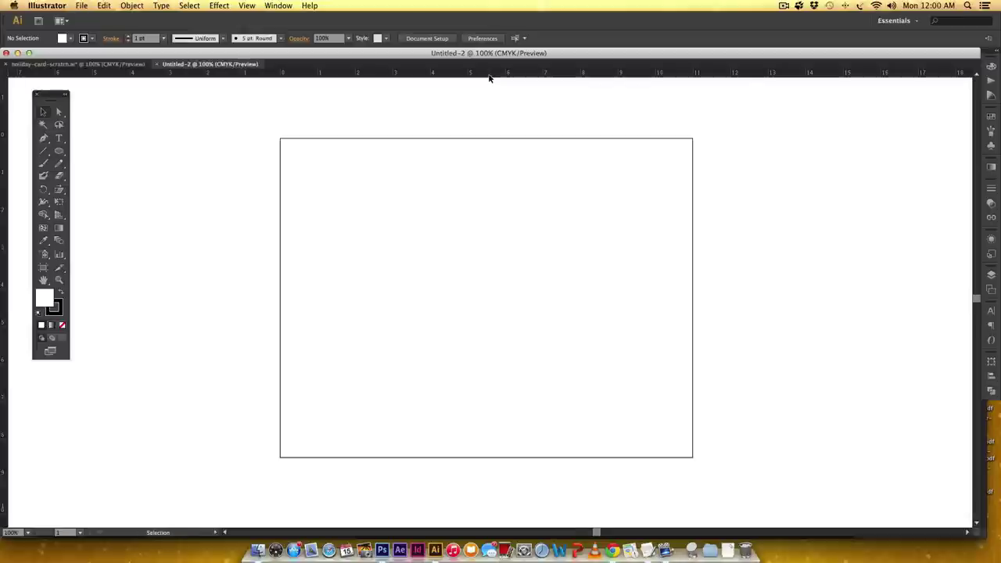
Rename the document's only layer as "trim and score"
left_click(991, 275)
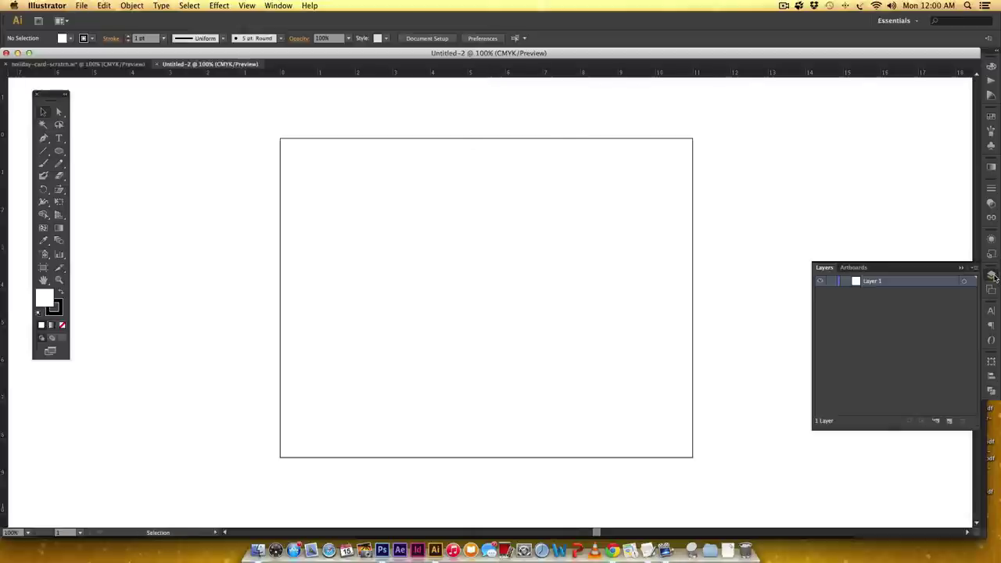
double_click(872, 282)
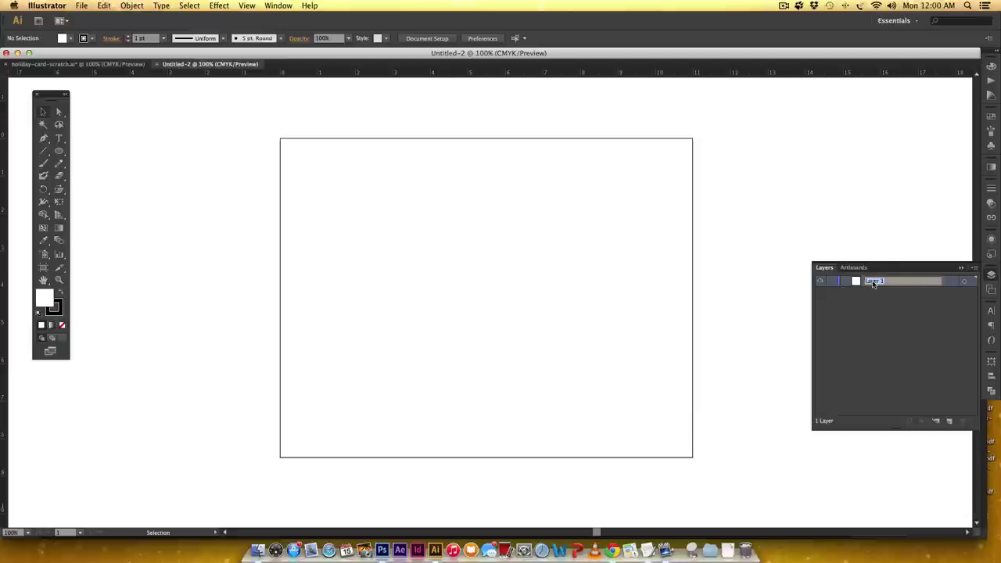
type("tree")
type(" a")
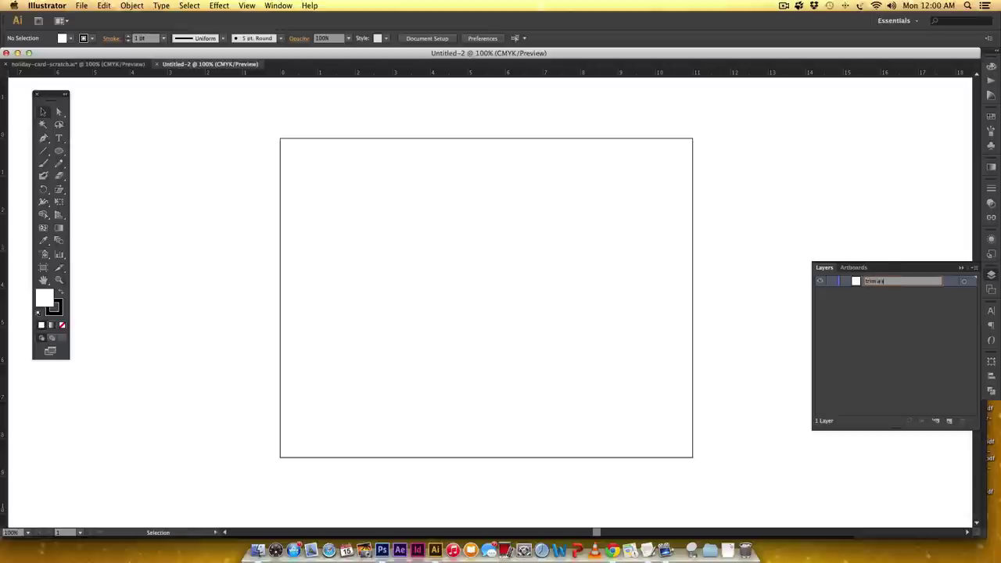
type("nd saore")
key("Return")
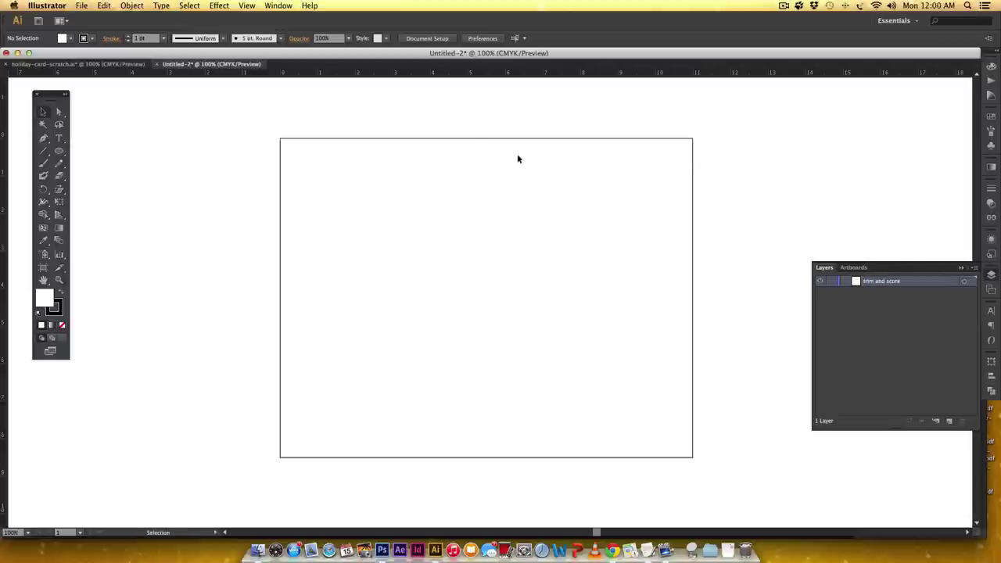
Create a 5 × 7 in rectangle without a fill on the artboard
left_click(59, 151)
left_click_drag(58, 151, 89, 152)
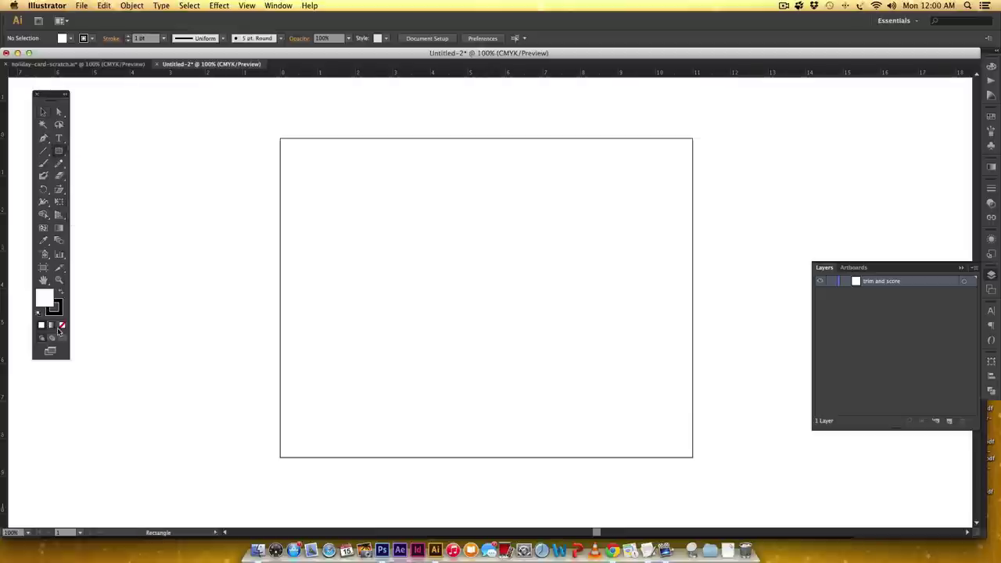
left_click(58, 307)
left_click(62, 326)
left_click(429, 232)
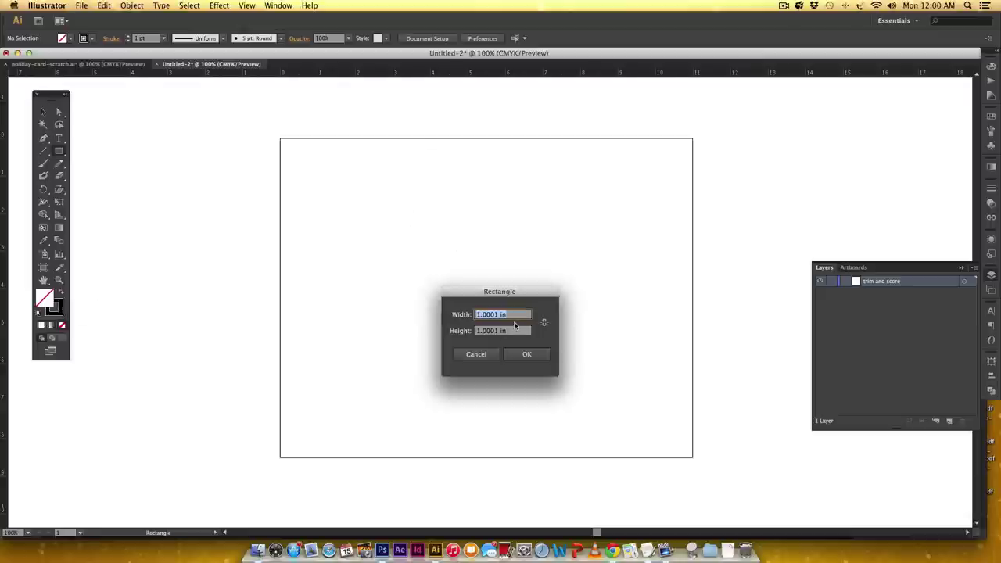
type("5")
key("Tab")
type("7")
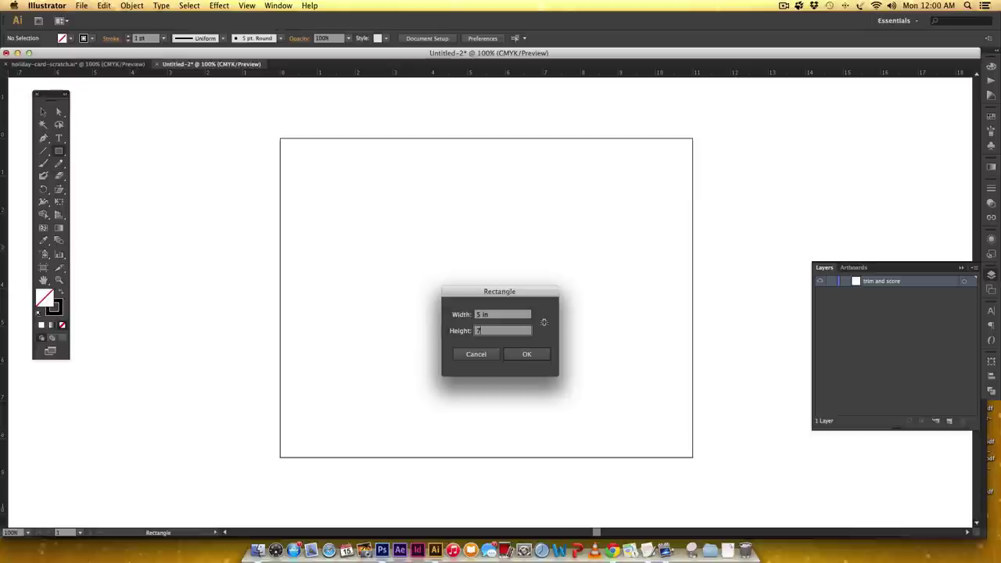
key("Return")
key("v")
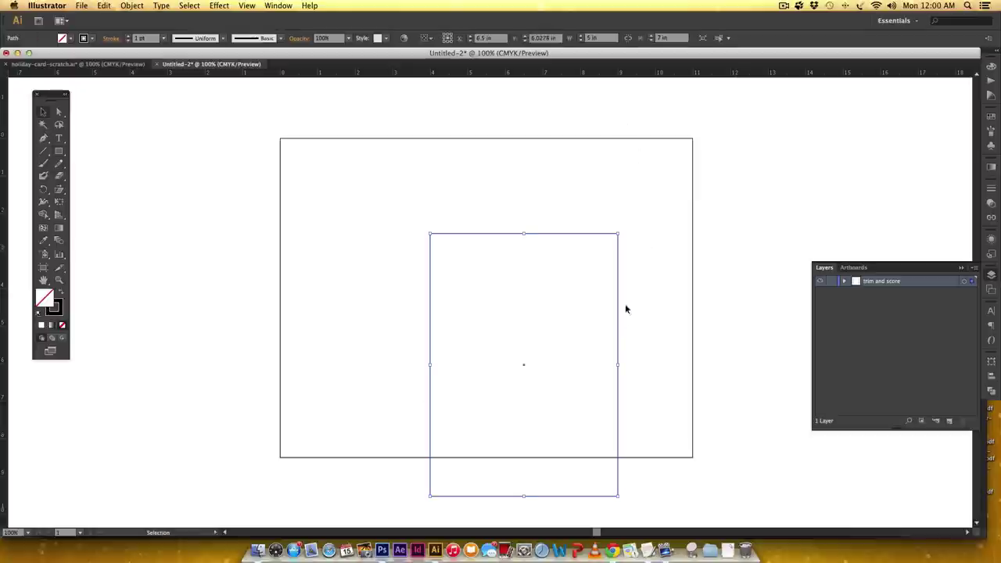
Move the rectangle into the artboard's right half and place a duplicate directly against its left edge
left_click_drag(619, 318, 665, 246)
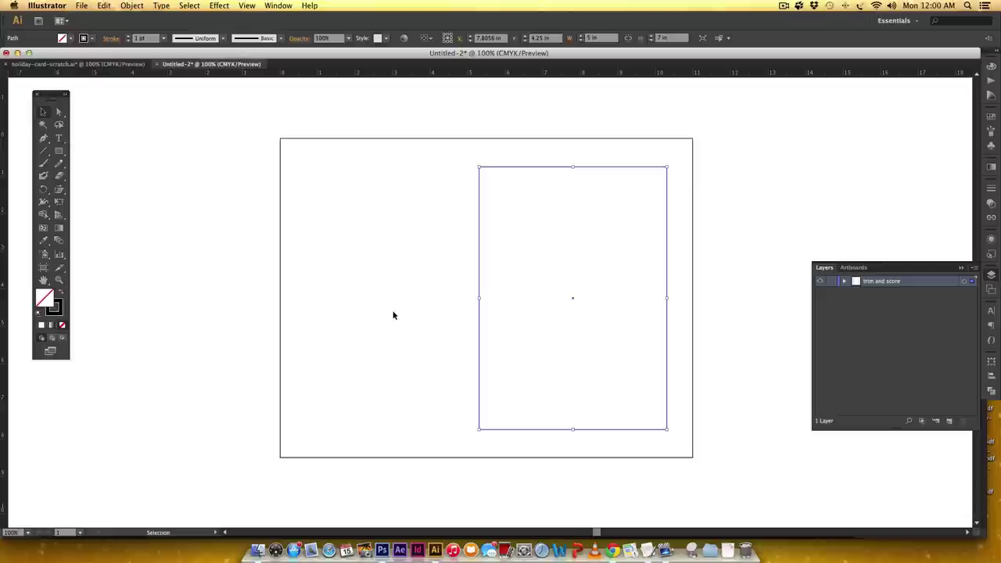
left_click_drag(667, 212, 489, 226)
left_click(728, 151)
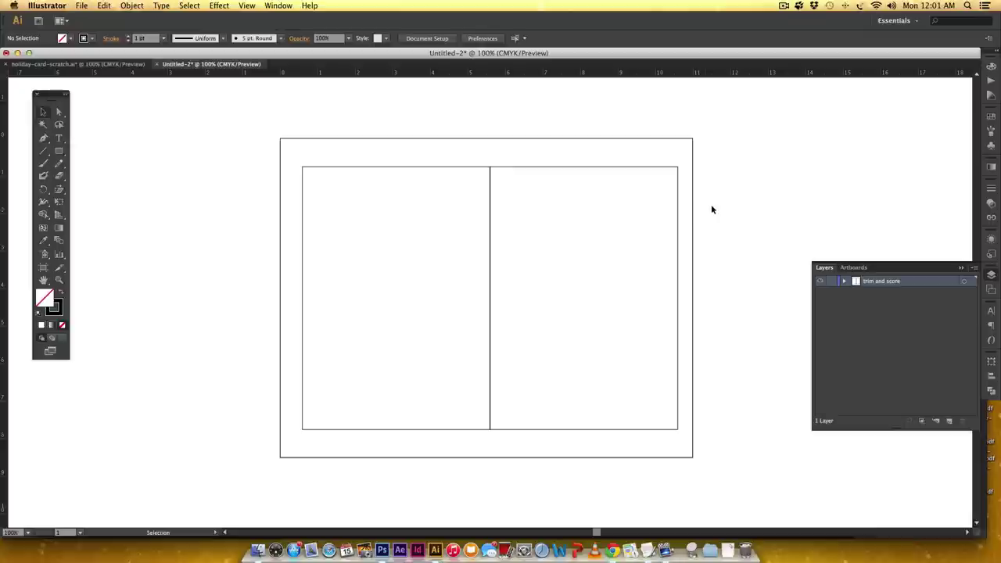
Draw an 11 × 8.5 in rectangle from corner to corner of the artboard
key("m")
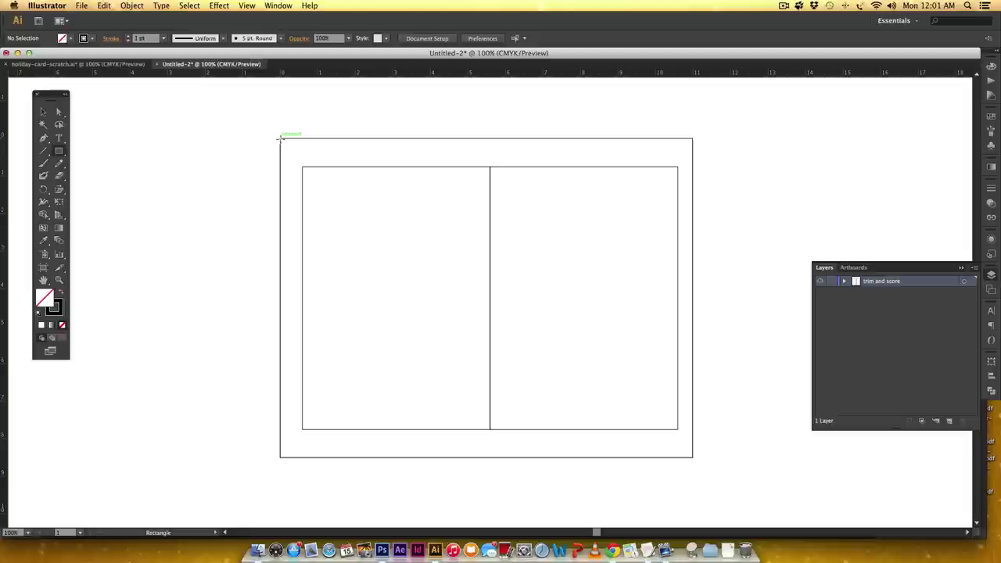
left_click_drag(280, 136, 692, 457)
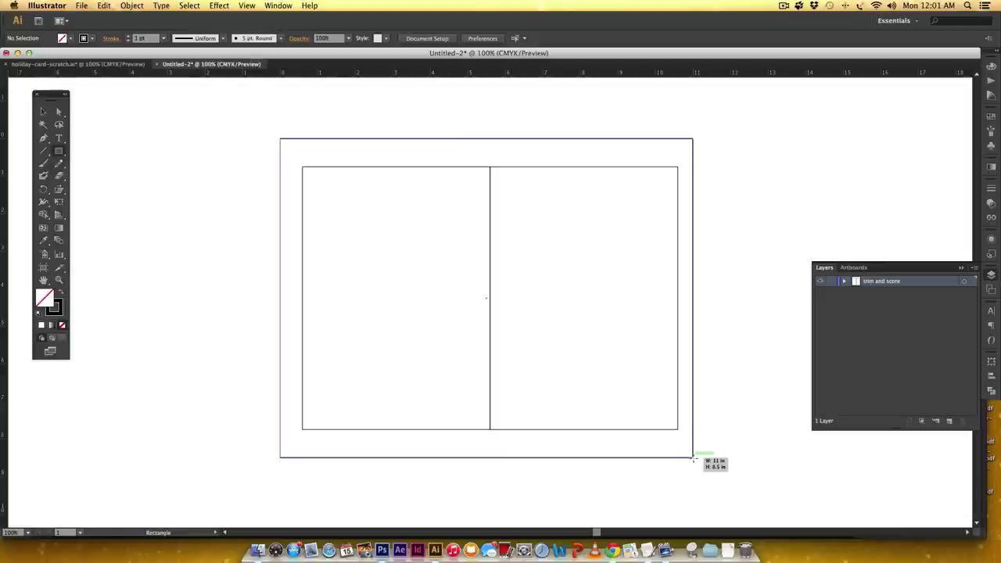
left_click_drag(693, 457, 692, 457)
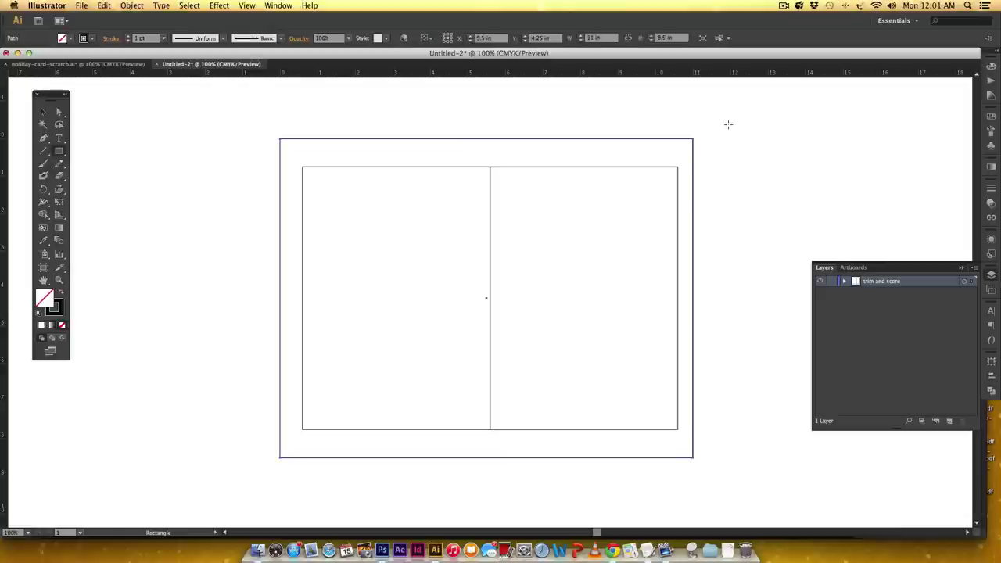
key("v")
left_click(688, 185)
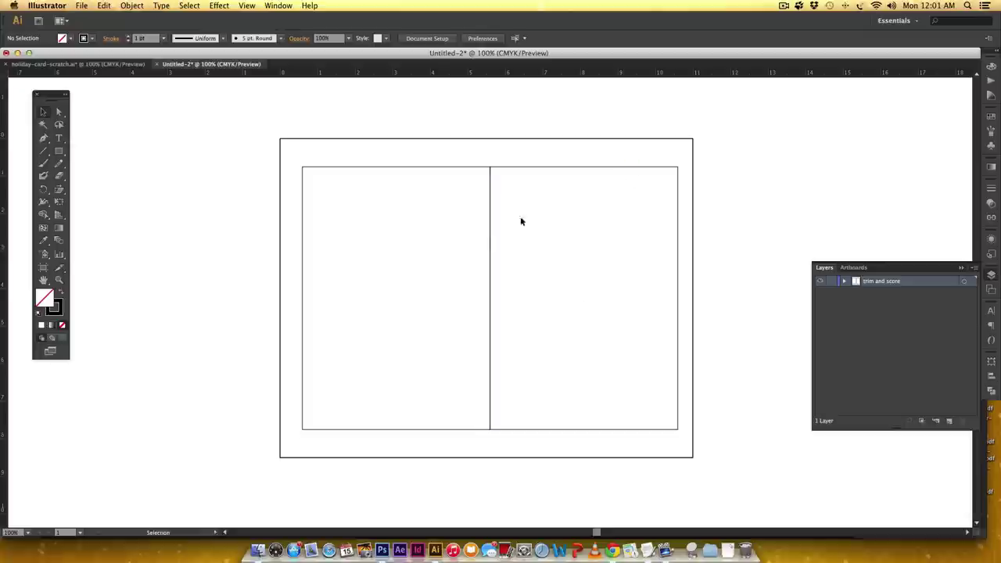
Group the two 5 × 7 in rectangles and center the group horizontally and vertically with the artboard-sized rectangle
left_click(464, 167)
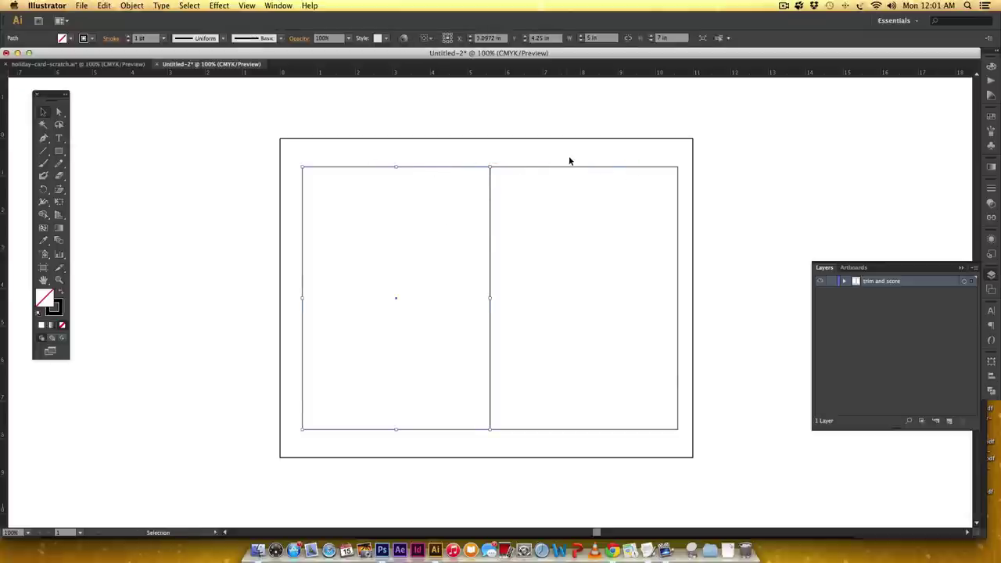
left_click(574, 166, "shift")
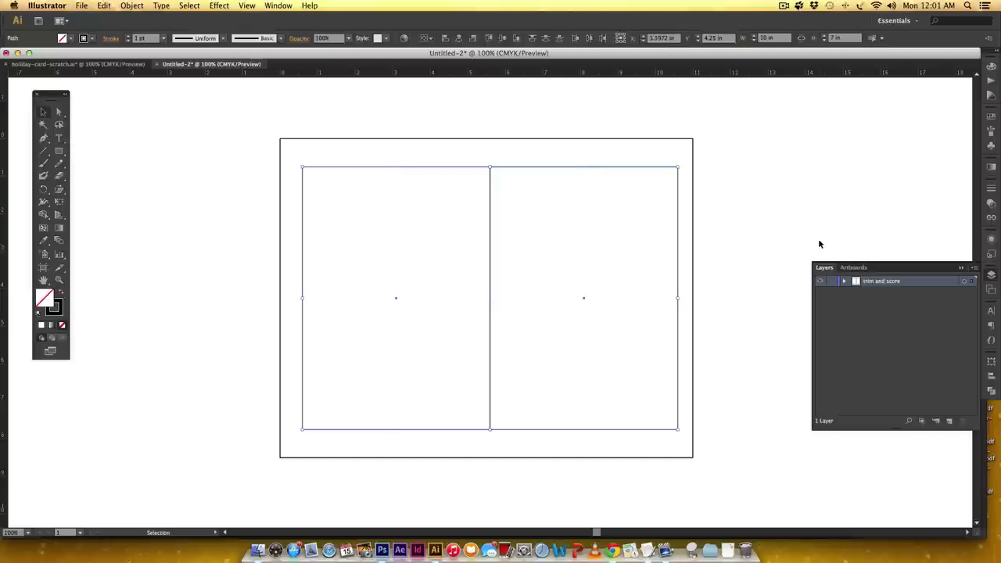
key("super+g")
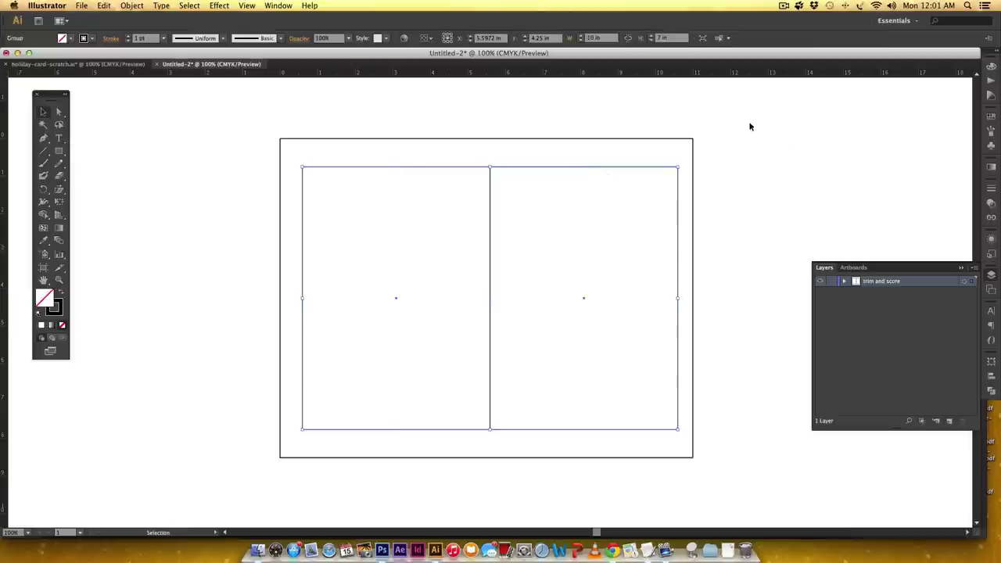
left_click_drag(766, 112, 433, 297)
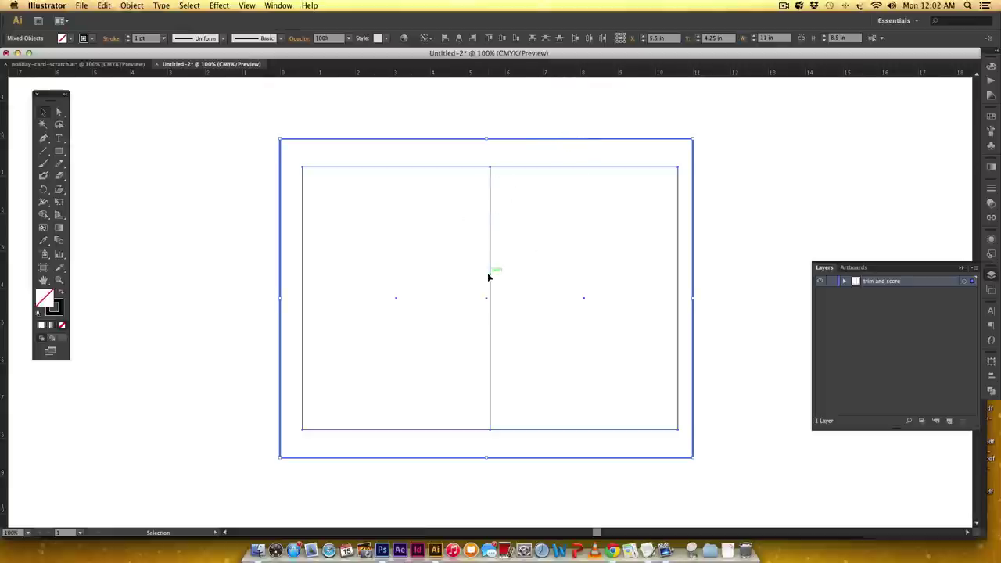
left_click(459, 39)
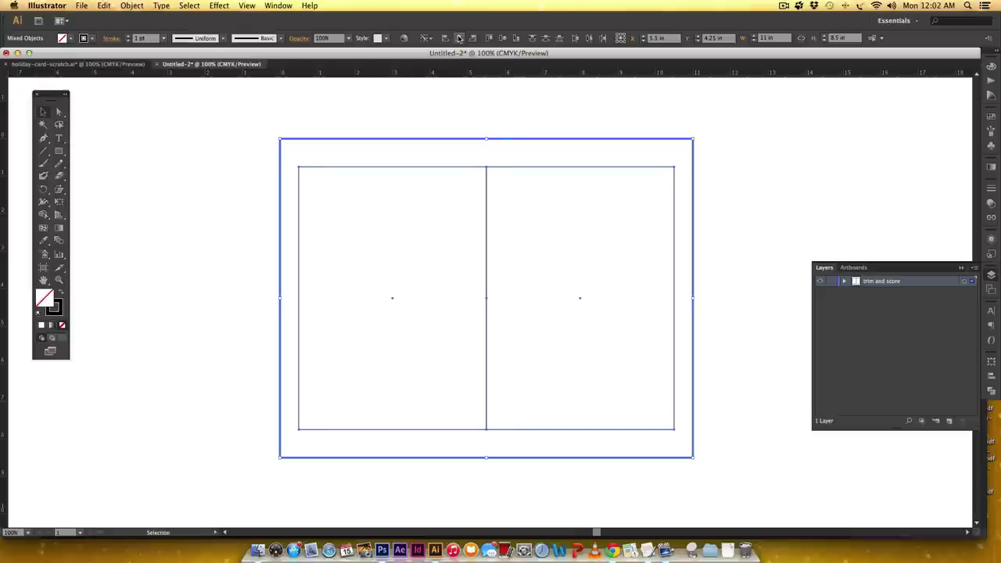
left_click(501, 39)
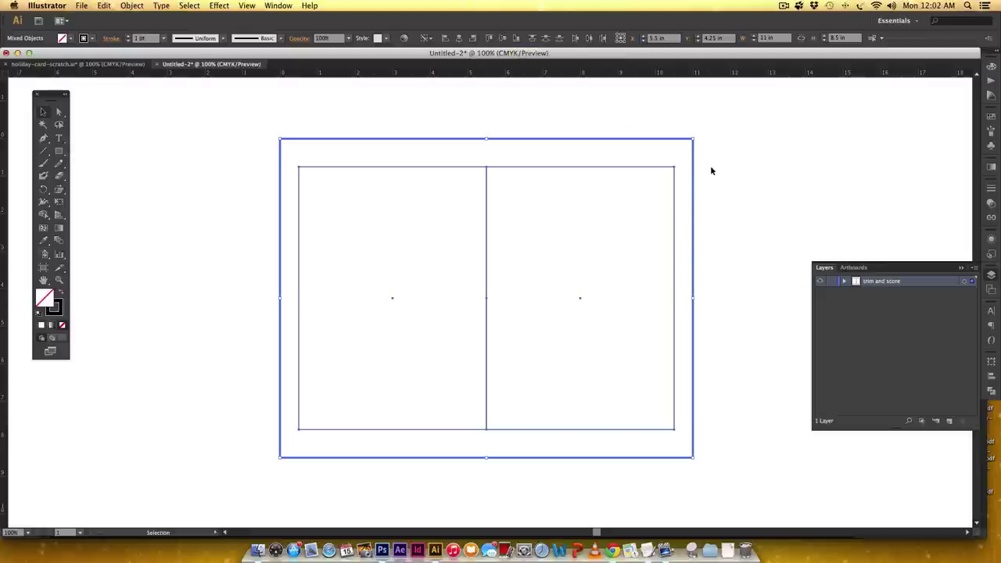
Delete the artboard-sized rectangle, keeping the grouped card panels
left_click(573, 130)
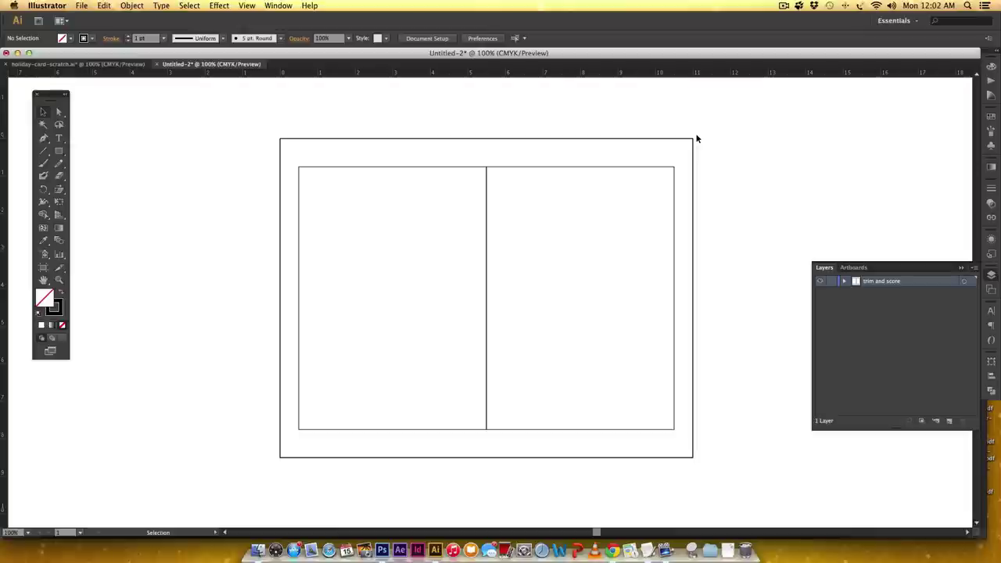
left_click_drag(458, 112, 547, 149)
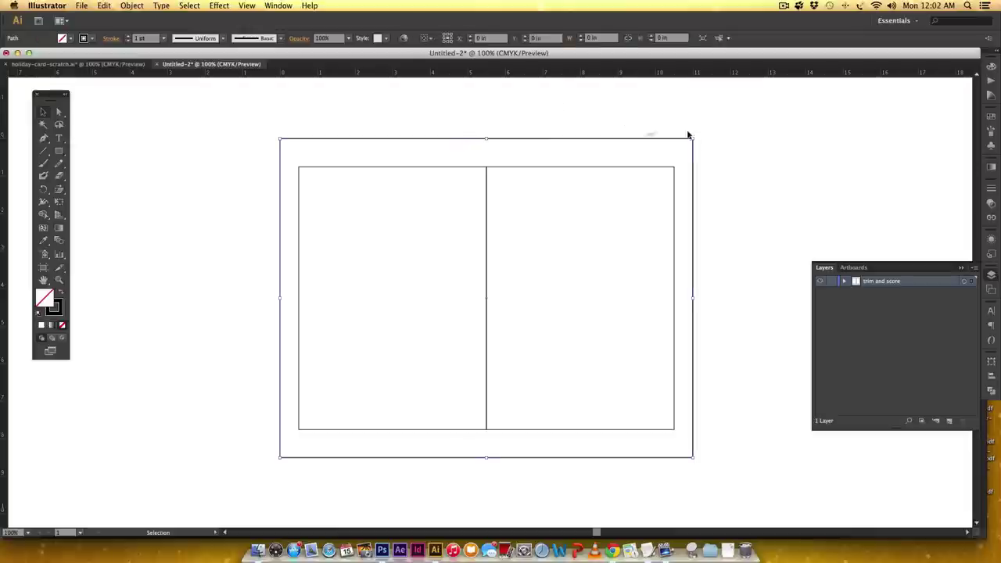
left_click(731, 126)
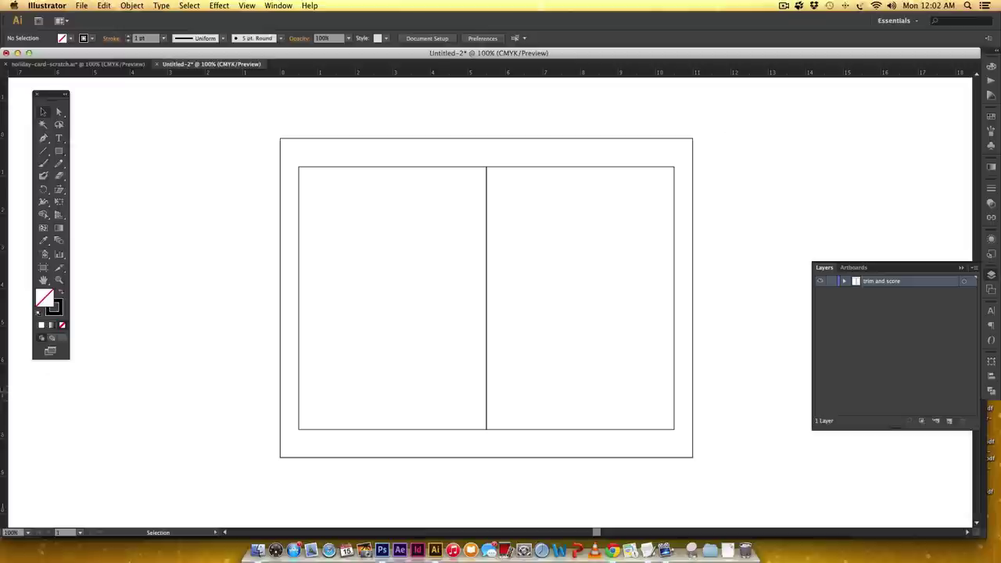
Place guides along the card's left, right, top and bottom edges and along the center fold line
left_click_drag(4, 356, 298, 335)
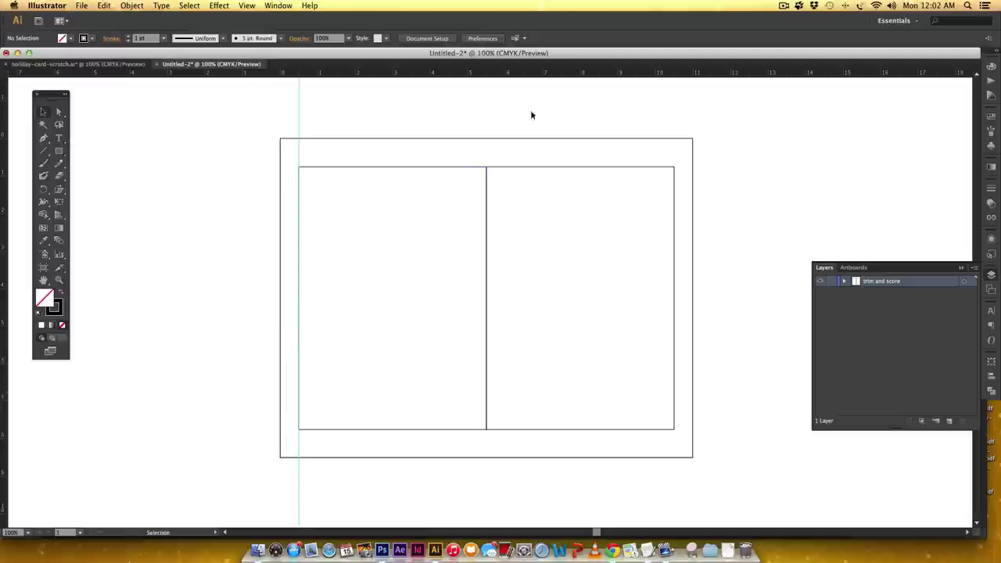
left_click_drag(498, 78, 483, 168)
left_click_drag(498, 79, 470, 430)
left_click_drag(4, 422, 487, 295)
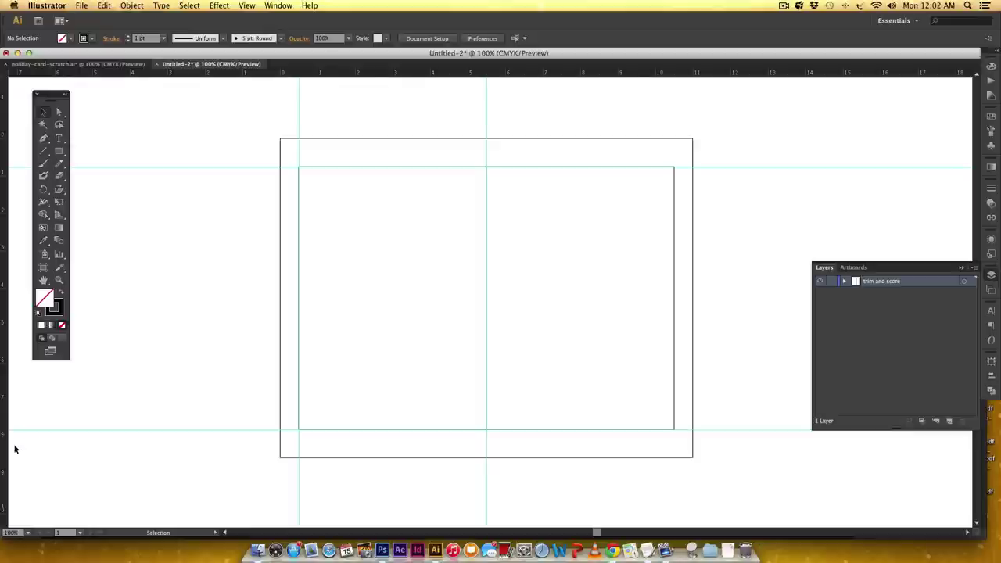
left_click_drag(7, 454, 673, 323)
Delete the grouped 5 × 7 in rectangles, leaving only the guides on the artboard
left_click_drag(746, 136, 389, 301)
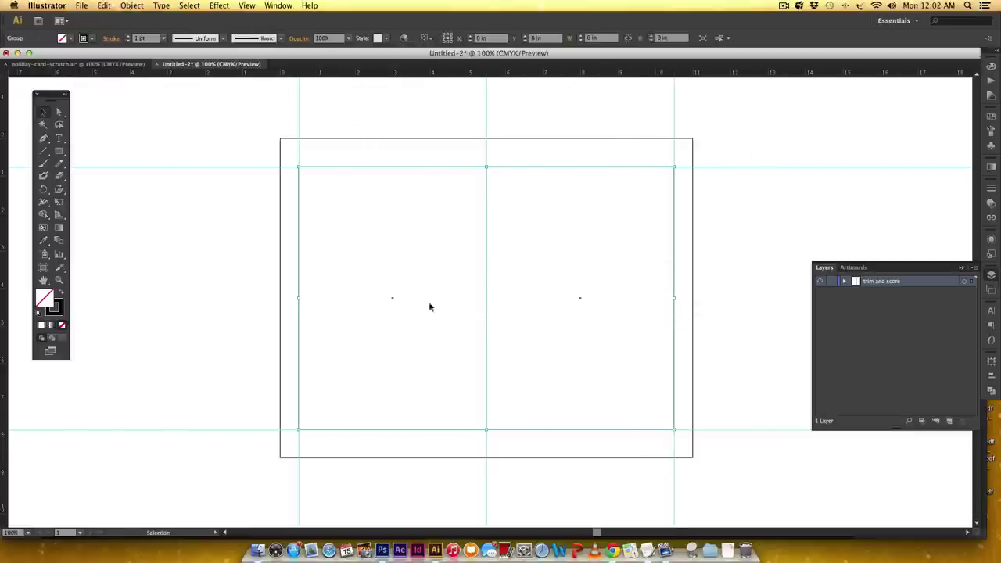
left_click(741, 296)
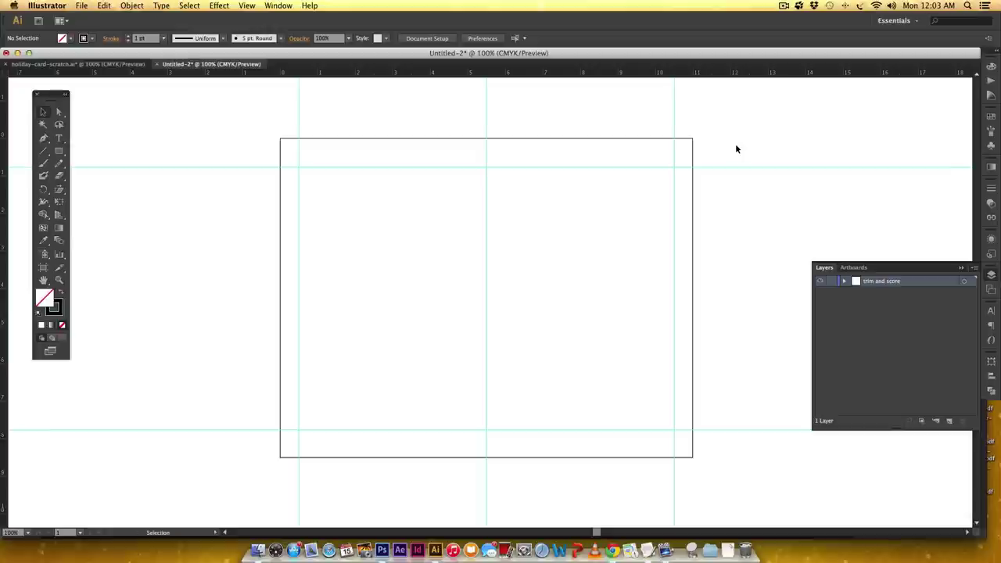
Draw a vertical trim line and a horizontal one about 0.32 in long on the guides outside the card's top-right corner
key("a")
key("super+equal")
key("super+equal")
key("super+equal")
key("h")
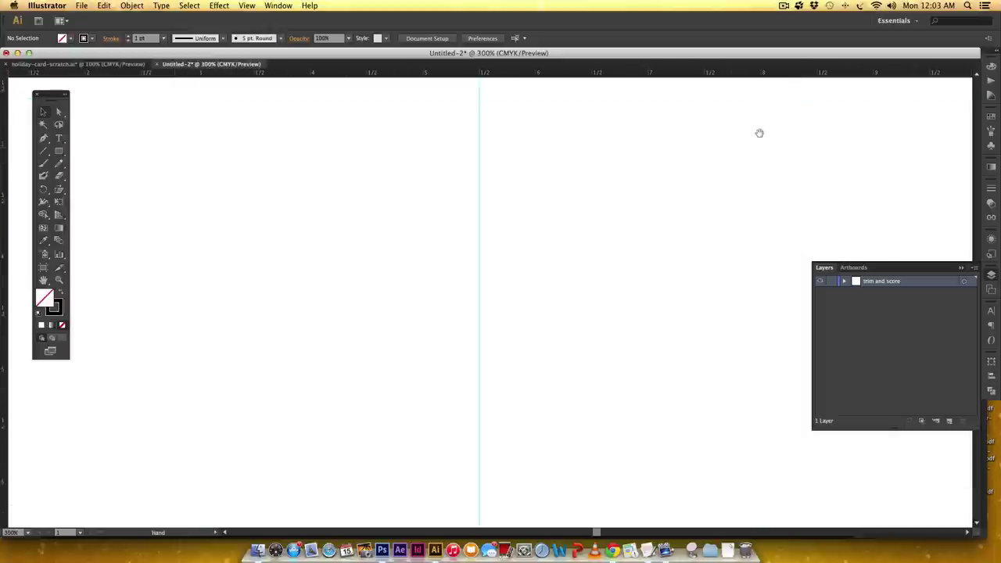
left_click_drag(759, 132, 653, 163)
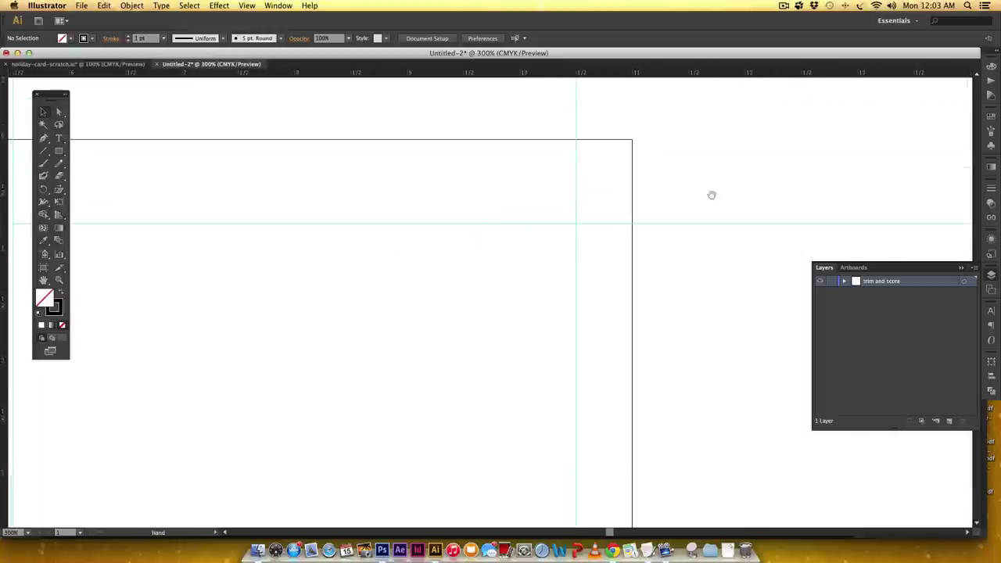
left_click_drag(750, 186, 734, 185)
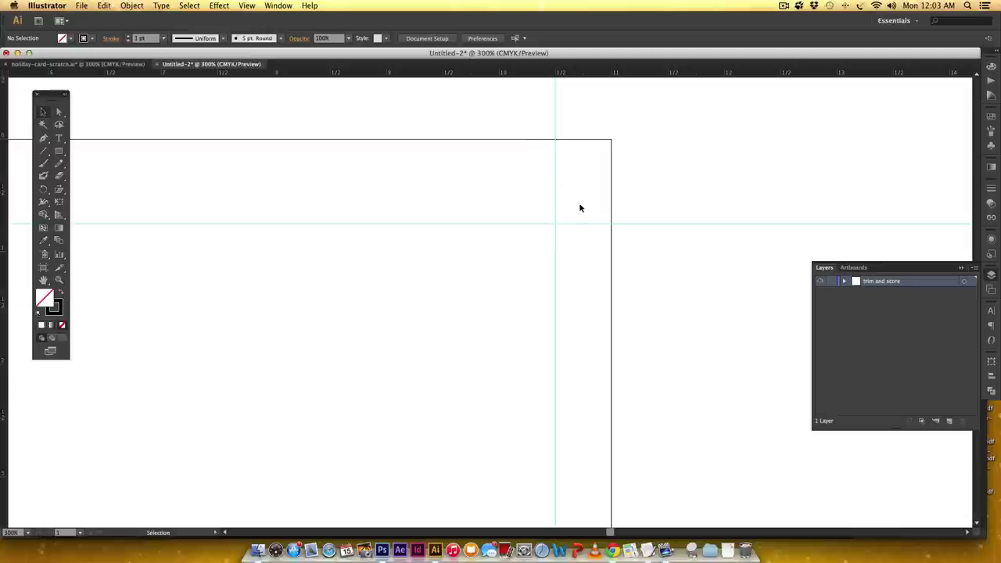
key("backslash")
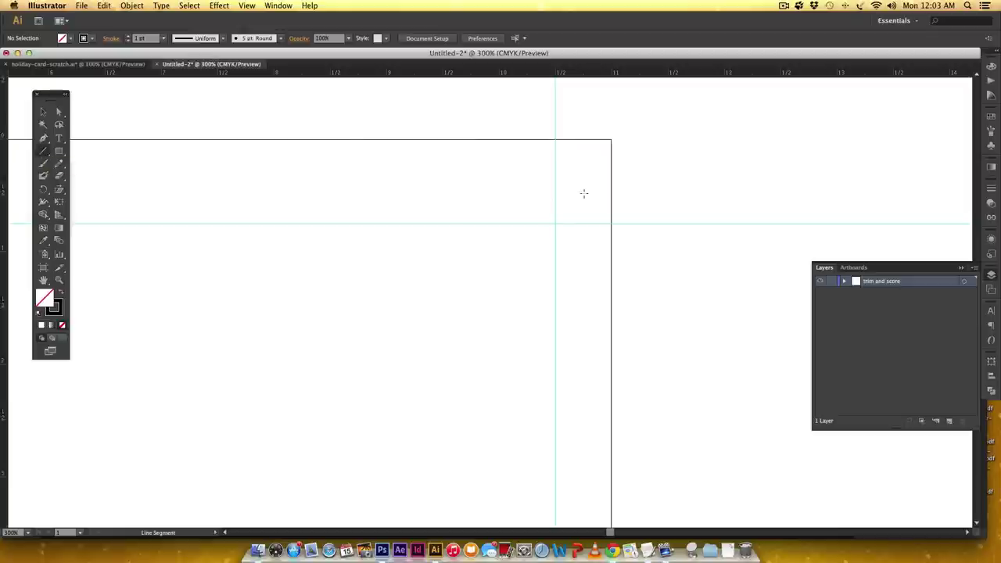
mouse_move(554, 172)
left_mouse_down()
mouse_move(553, 219)
mouse_move(603, 223)
left_mouse_up()
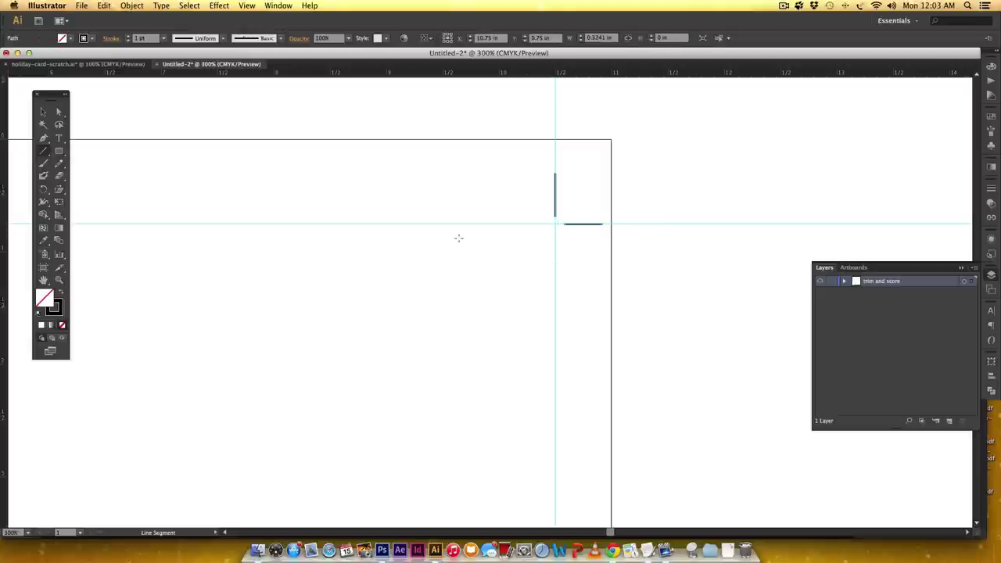
Draw a vertical score mark about 0.38 in long on the center fold guide, above the card's top edge
left_click_drag(458, 237, 712, 226)
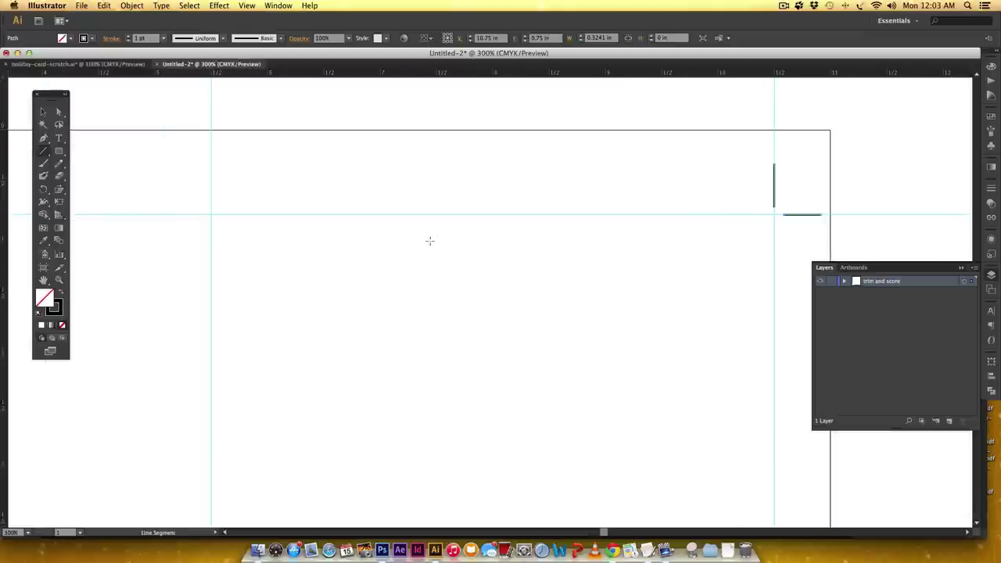
left_click_drag(429, 241, 508, 235)
left_click_drag(371, 255, 501, 258)
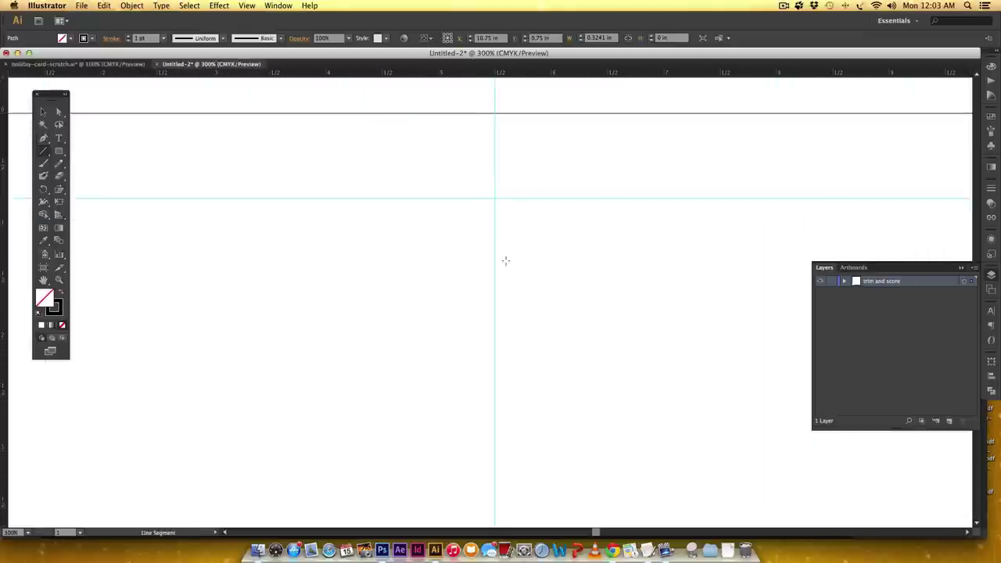
mouse_move(458, 233)
left_mouse_down()
mouse_move(583, 221)
mouse_move(456, 227)
left_mouse_up()
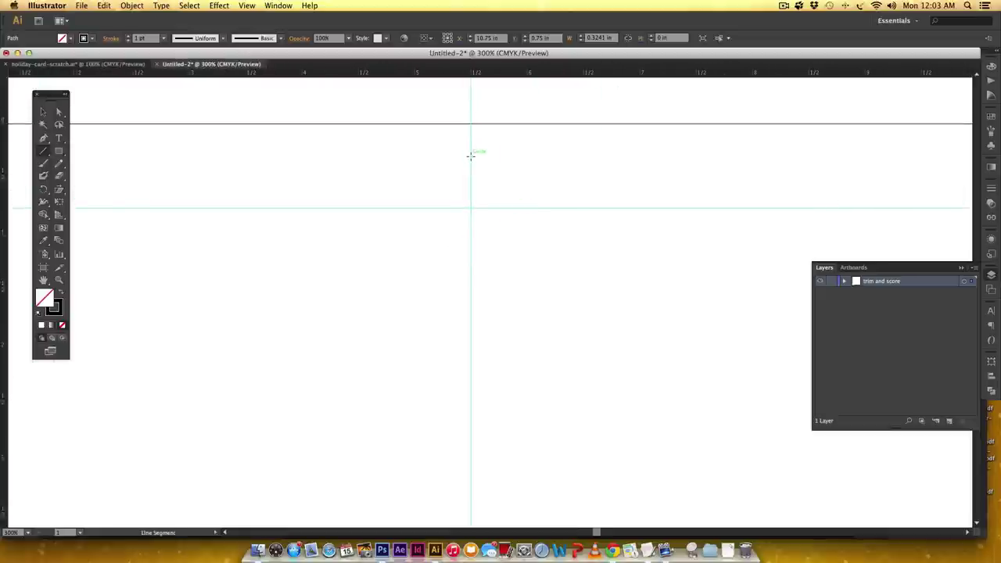
left_click_drag(470, 156, 471, 202)
Draw pairs of horizontal and vertical trim lines on the guides outside the card's top-left and bottom-left corners, each about 0.3 to 0.4 in long
left_click_drag(371, 252, 562, 222)
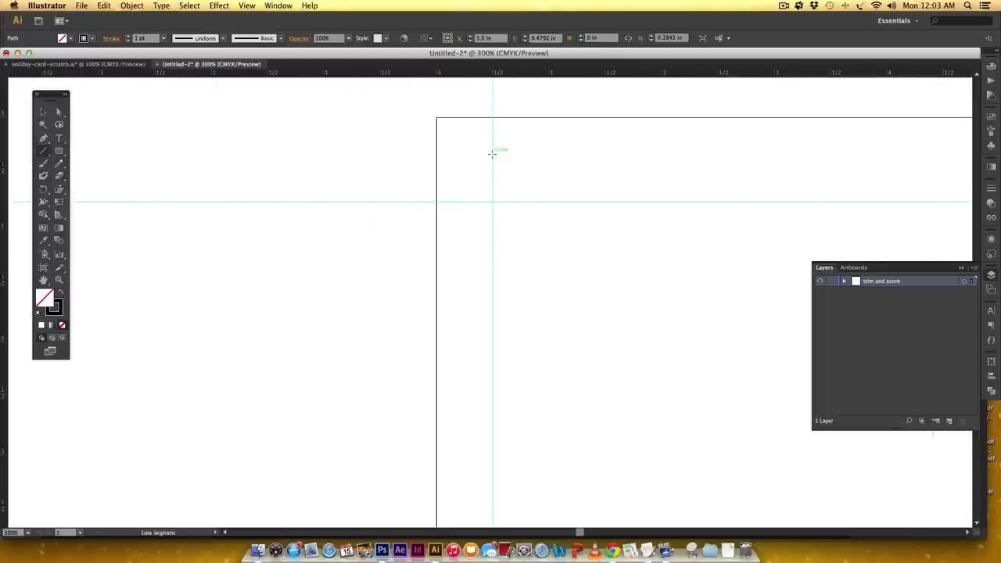
mouse_move(492, 153)
left_mouse_down()
mouse_move(493, 196)
mouse_move(492, 187)
mouse_move(464, 203)
mouse_move(484, 201)
left_mouse_up()
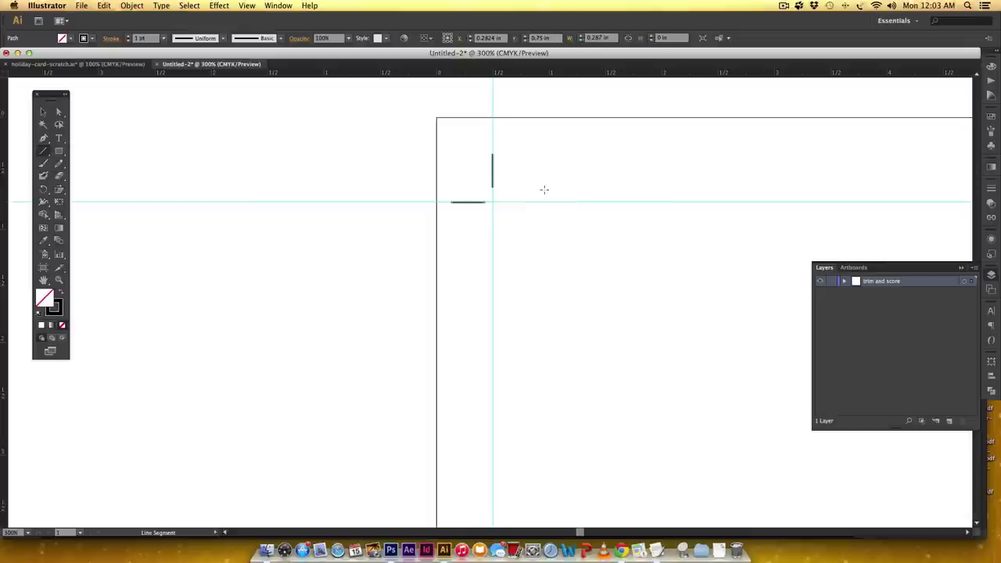
scroll(544, 190, "down", 10)
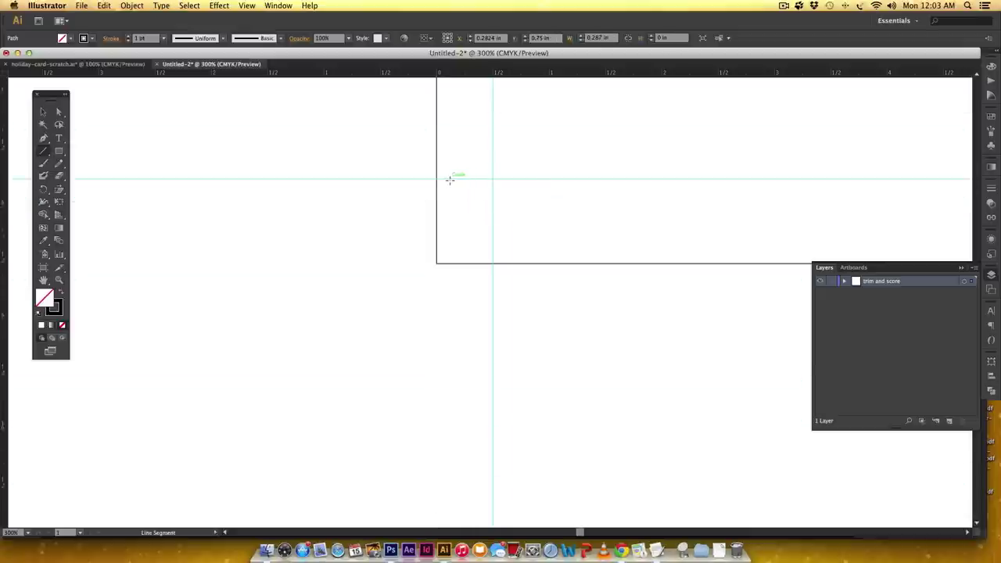
mouse_move(451, 179)
left_mouse_down()
mouse_move(482, 178)
mouse_move(492, 232)
left_mouse_up()
Draw a score mark about 0.36 in long below the card on the fold guide and two trim lines outside its bottom-right corner
left_click_drag(700, 196, 447, 198)
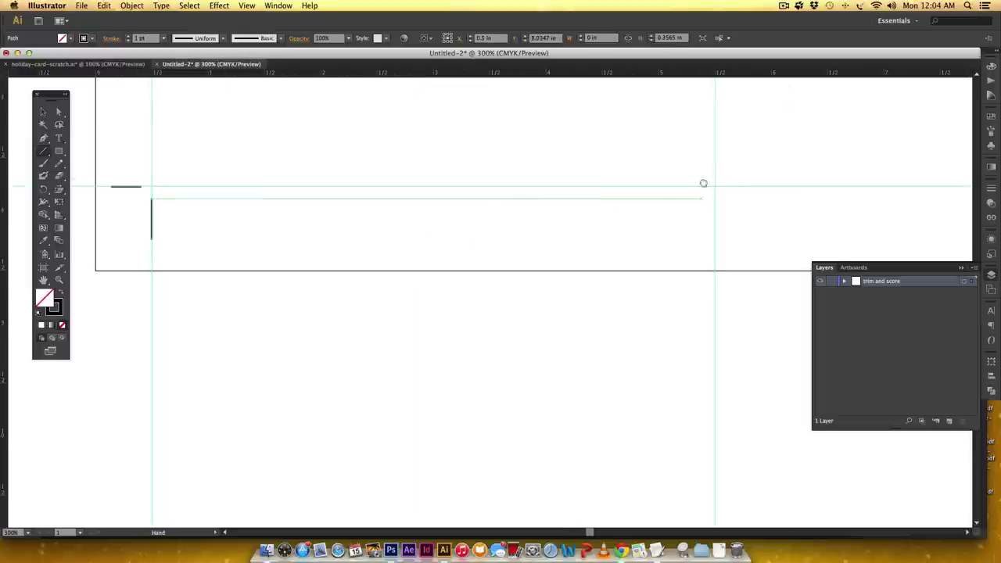
mouse_move(703, 182)
left_mouse_down()
mouse_move(596, 192)
mouse_move(599, 246)
left_mouse_up()
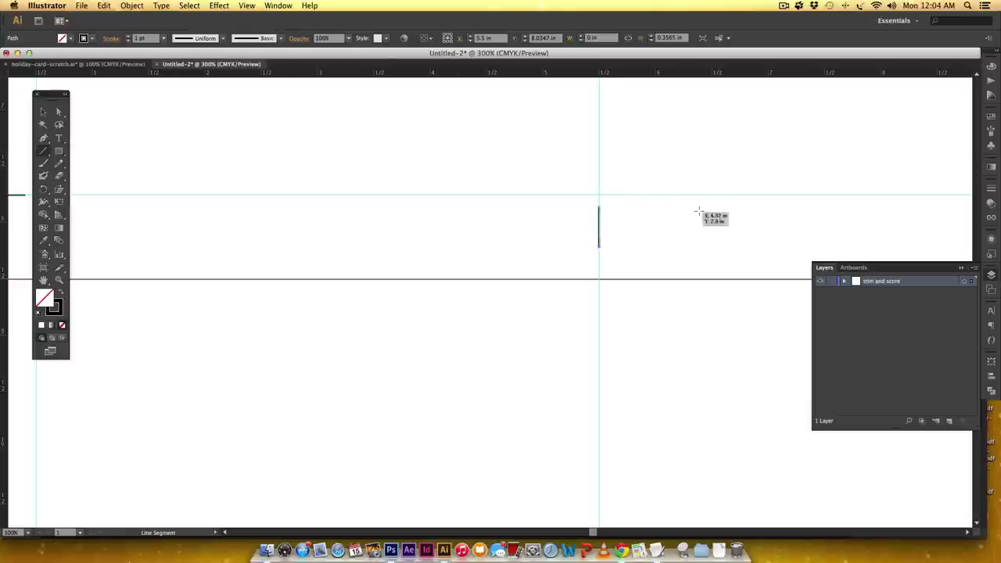
left_click_drag(564, 208, 518, 213)
left_click_drag(800, 208, 570, 205)
left_click_drag(835, 196, 525, 227)
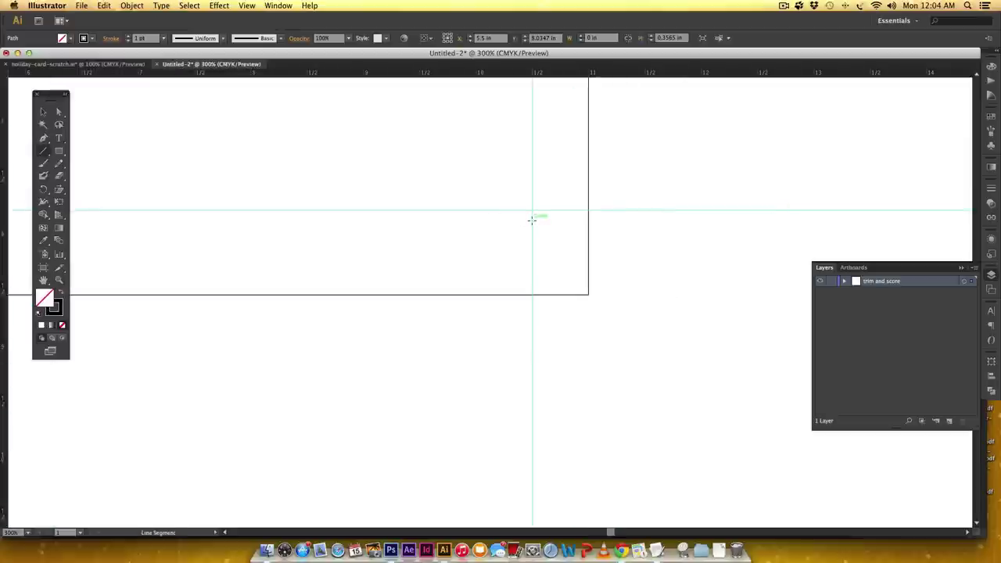
left_click_drag(531, 221, 531, 266)
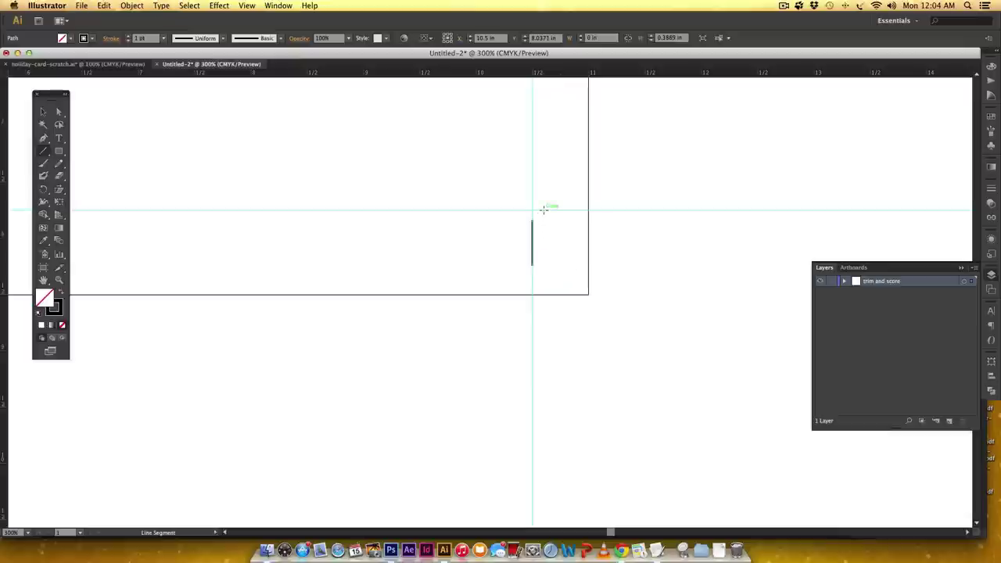
left_click_drag(544, 210, 579, 210)
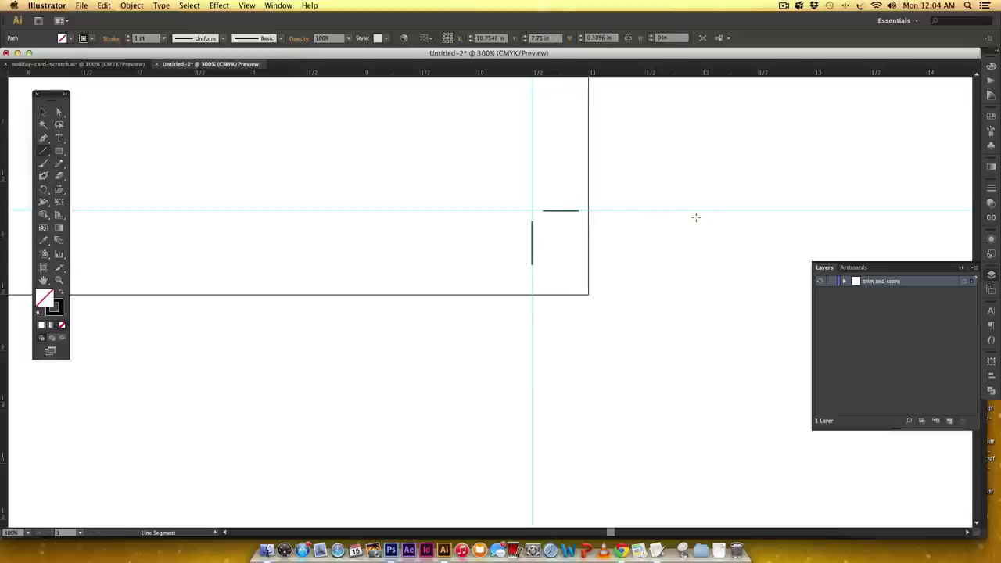
Deselect the finished marks and lock the trim and score layer
key("v")
left_click(666, 174)
key("space")
left_click_drag(558, 167, 694, 256)
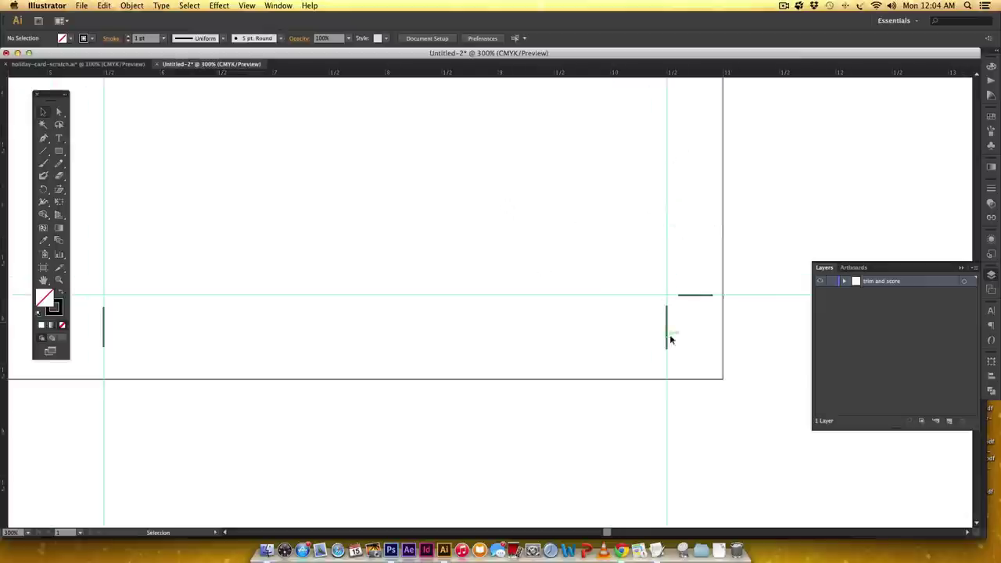
key("space")
left_click_drag(209, 239, 576, 378)
key("super+minus")
key("super+minus")
key("super+minus")
key("space")
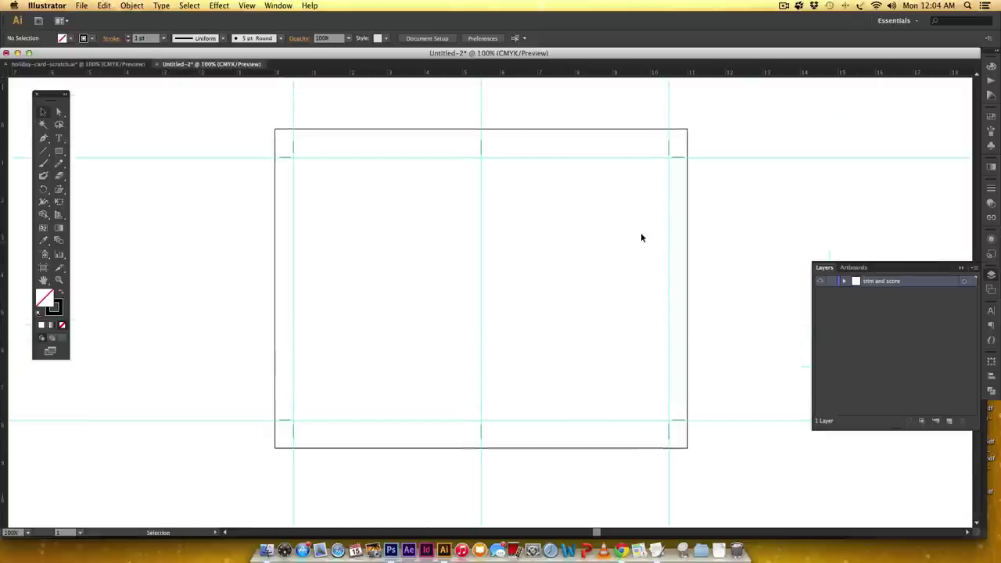
left_click(831, 281)
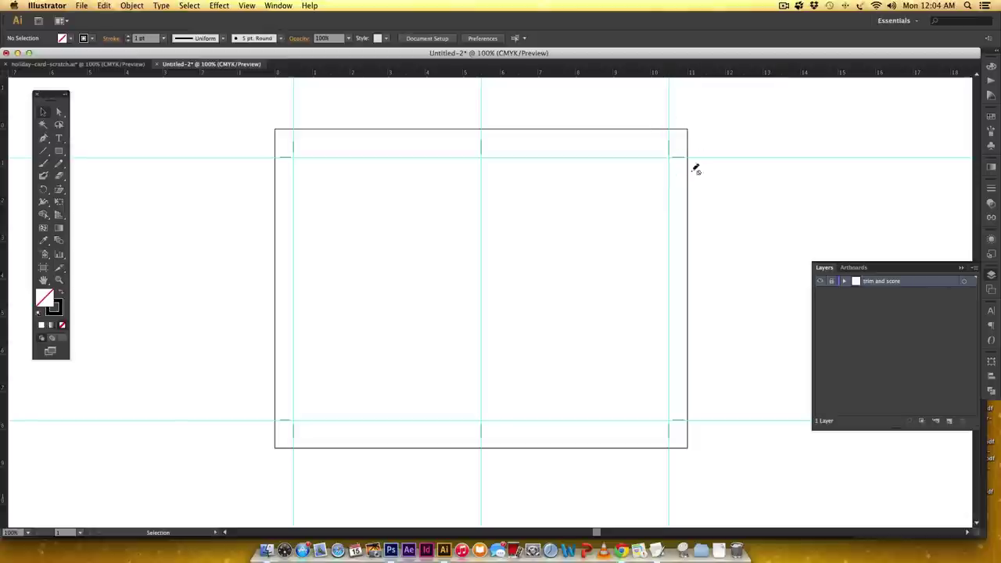
Create a new layer above the trim and score layer and name it artwork
left_click(949, 421)
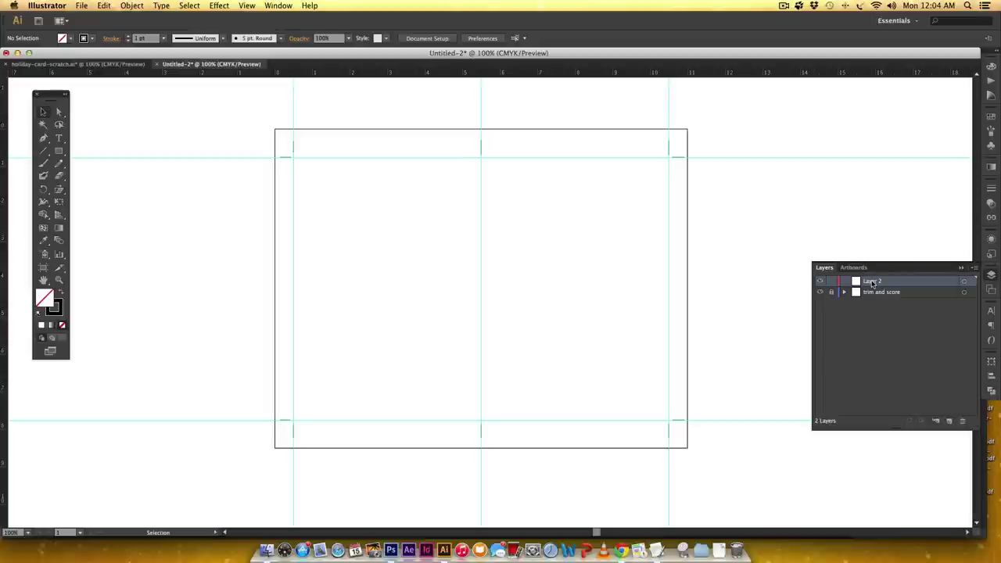
double_click(874, 281)
type("artwor")
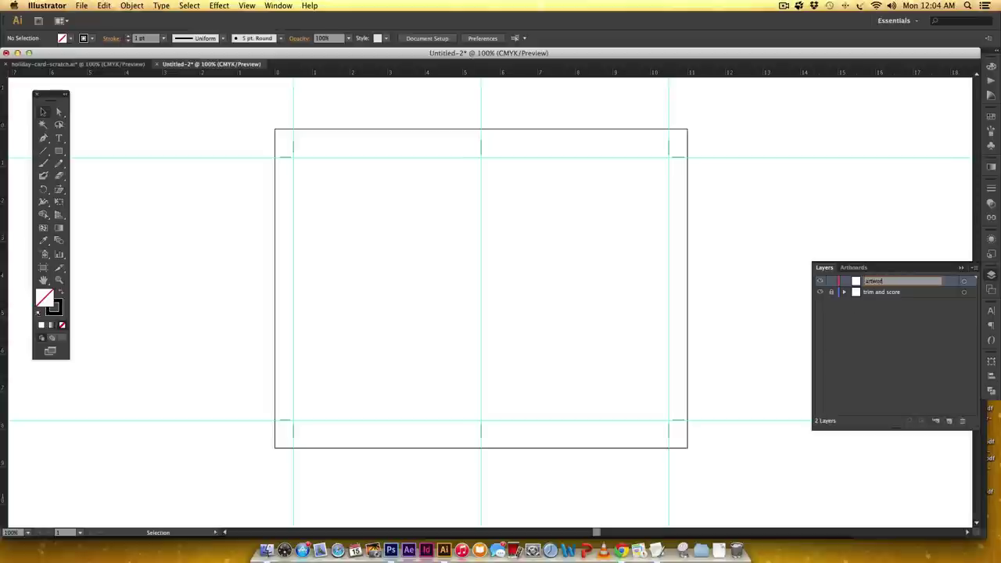
type("k")
key("Return")
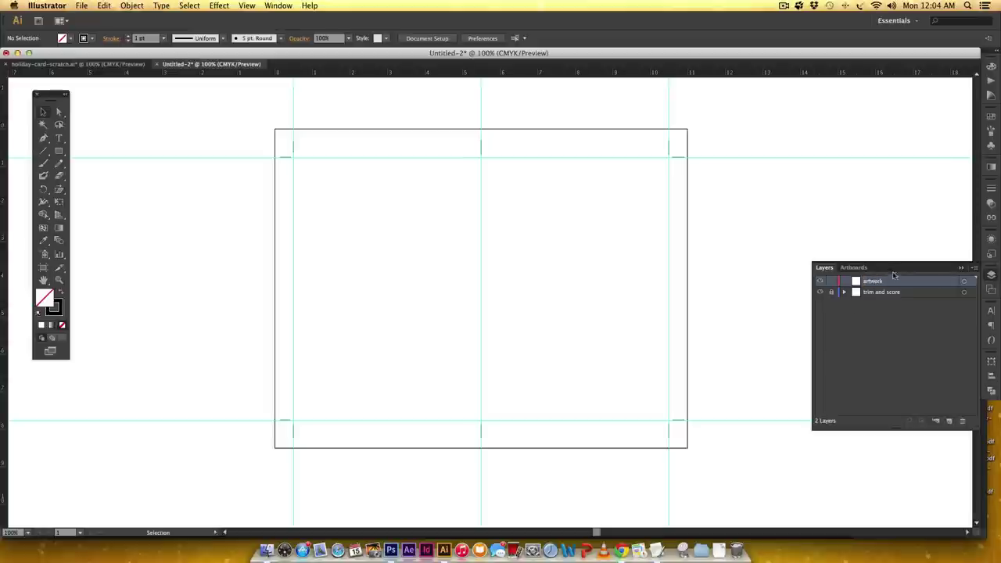
Copy the three grouped color swatches from holiday-card-scratch.ai into the template's artwork layer and place them below the artboard
left_click(81, 63)
left_click(409, 506)
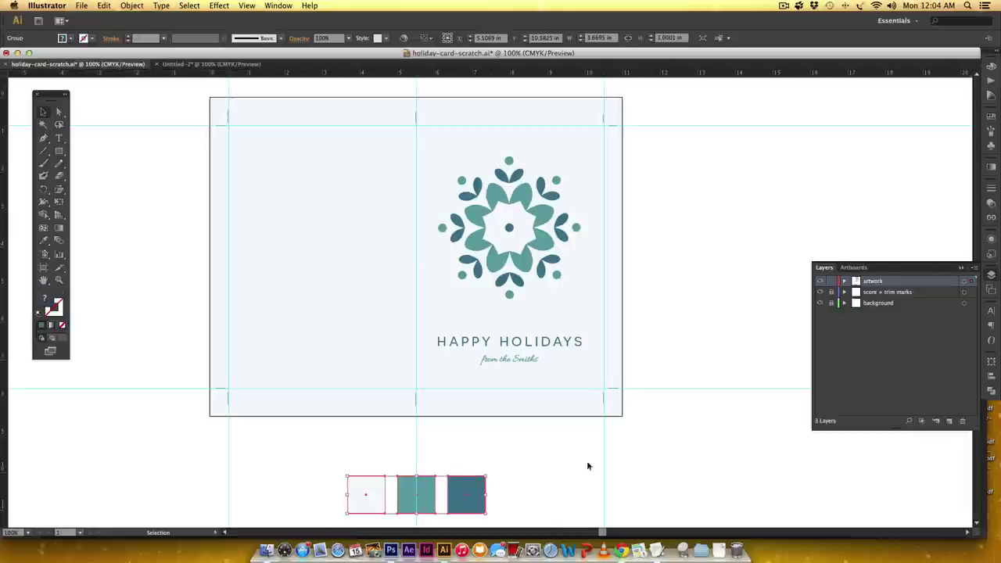
left_click(208, 64)
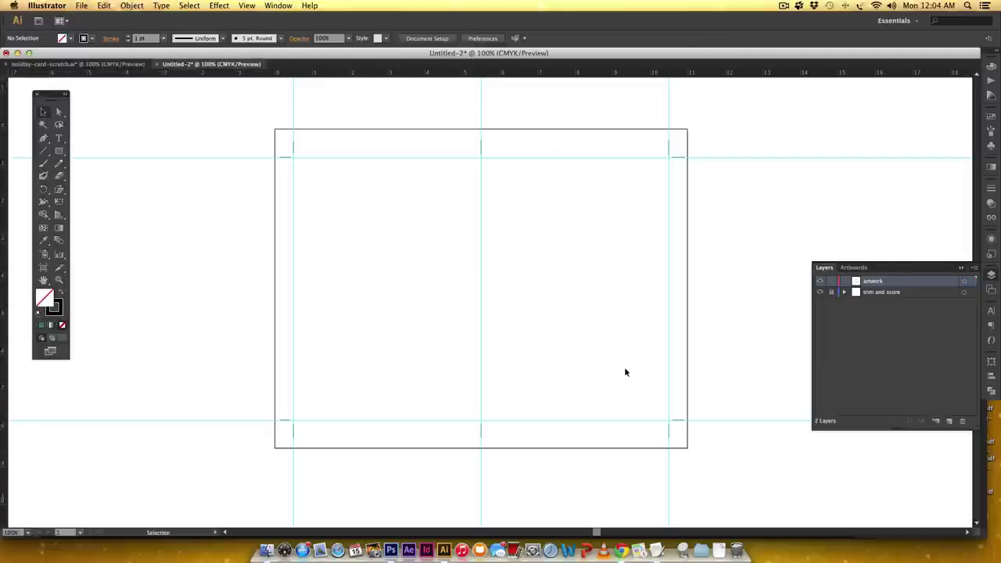
scroll(617, 328, "down", 5)
key("ctrl+v")
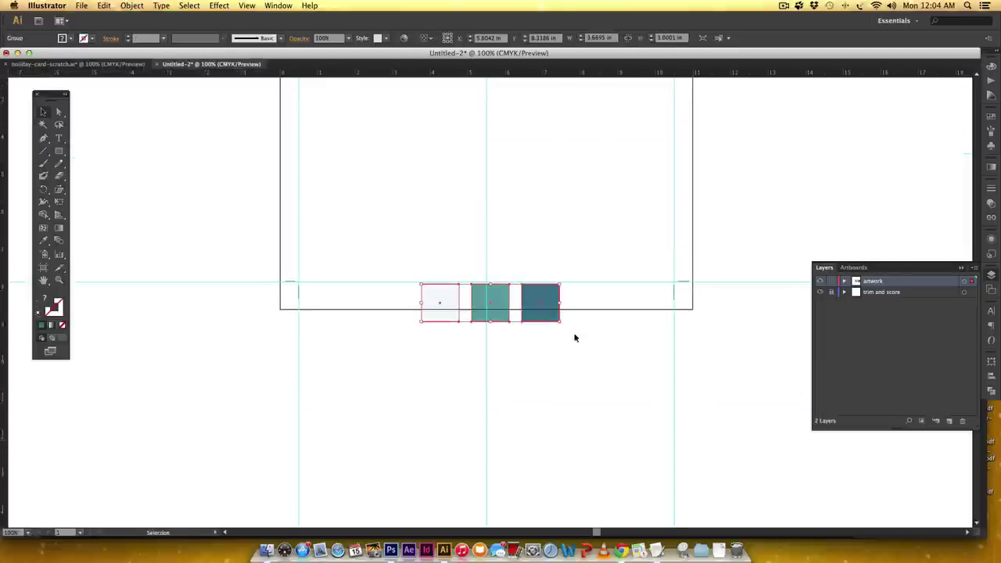
left_click_drag(545, 295, 541, 361)
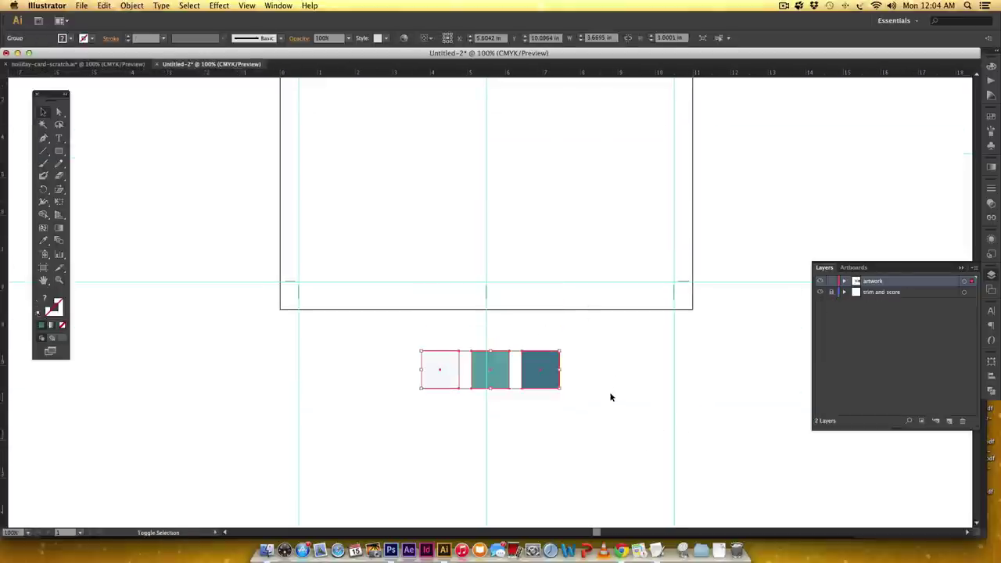
left_click(610, 395)
left_click_drag(603, 342, 605, 406)
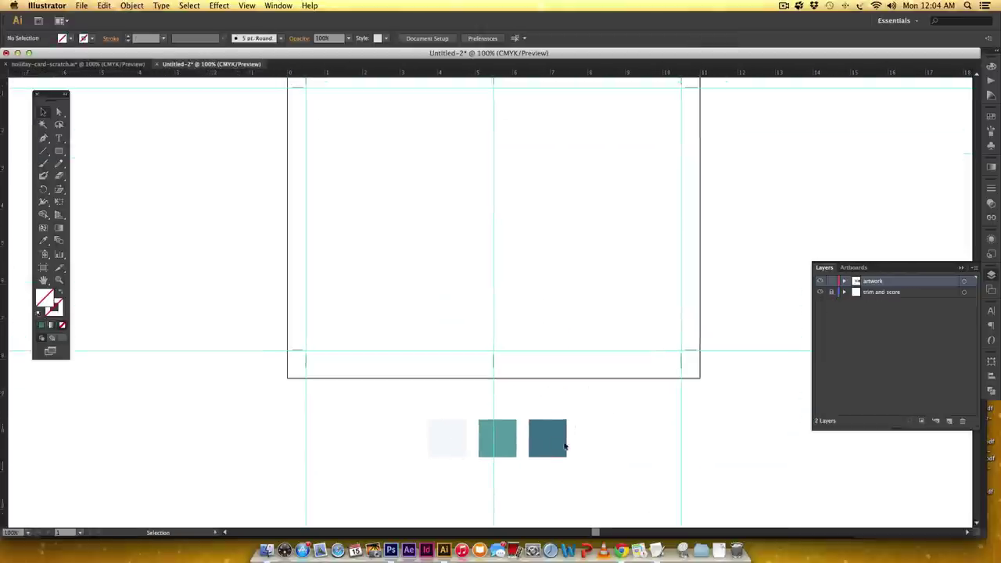
scroll(620, 383, "up", 3)
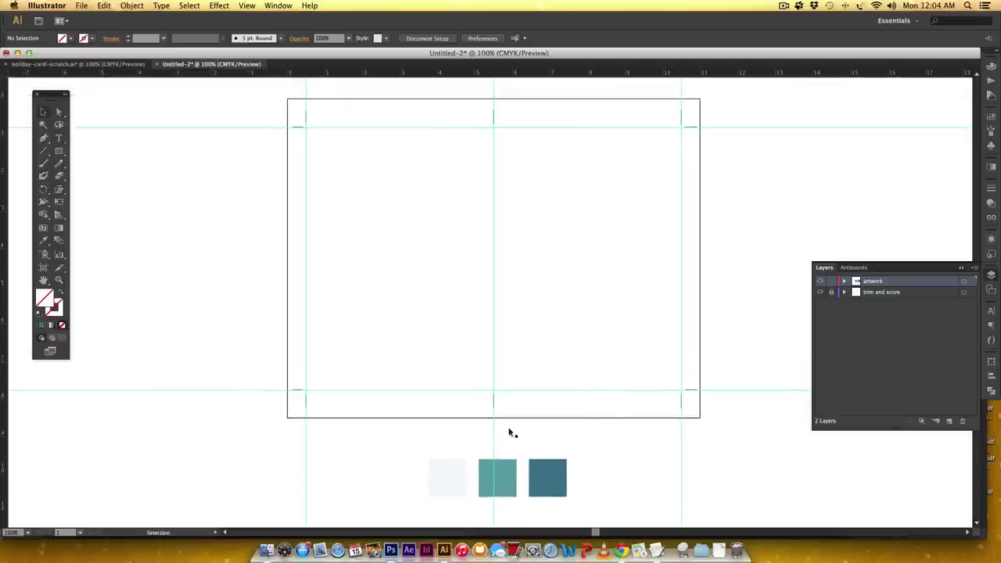
Show the Color panel and ungroup the three color swatches below the artboard
left_click(990, 66)
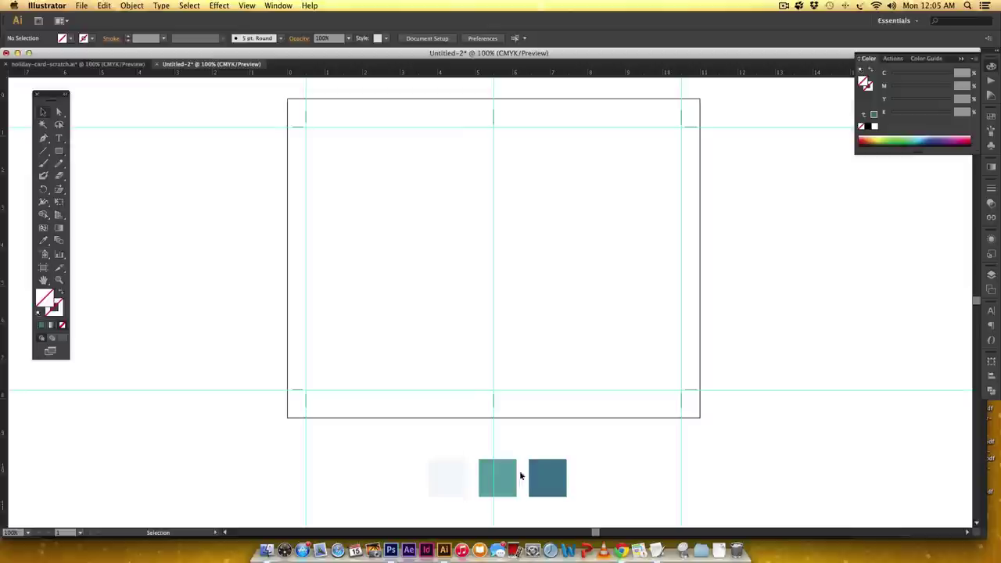
left_click(453, 483)
left_click(451, 440)
left_click(457, 490)
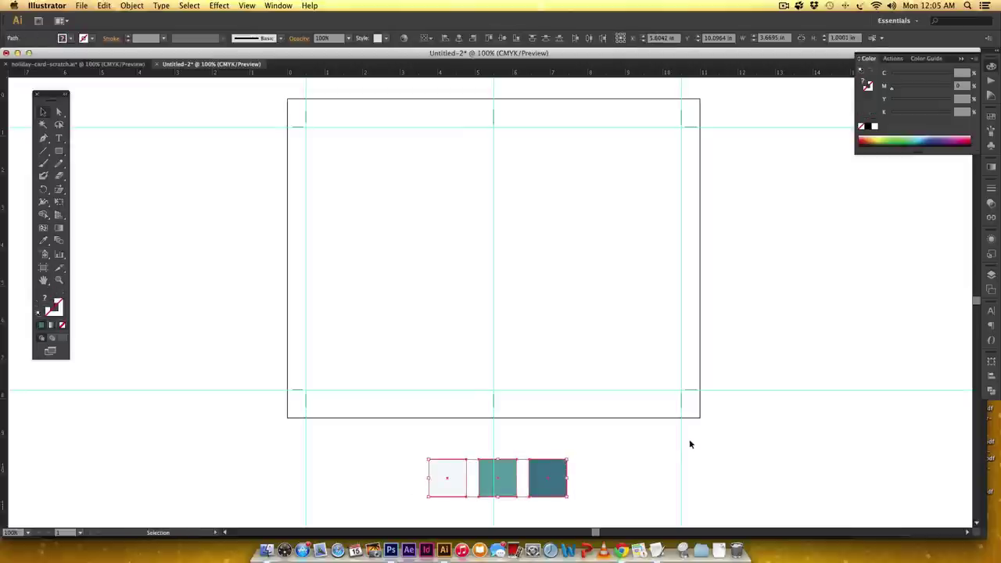
left_click(688, 438)
Check the CMYK values of the light, green and blue swatches one after another
left_click(434, 479)
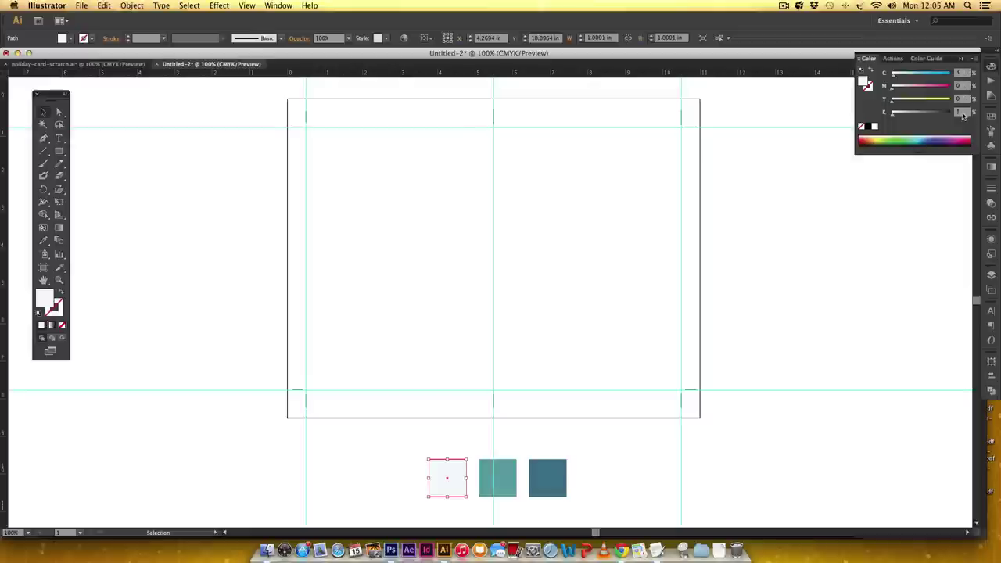
left_click(502, 471)
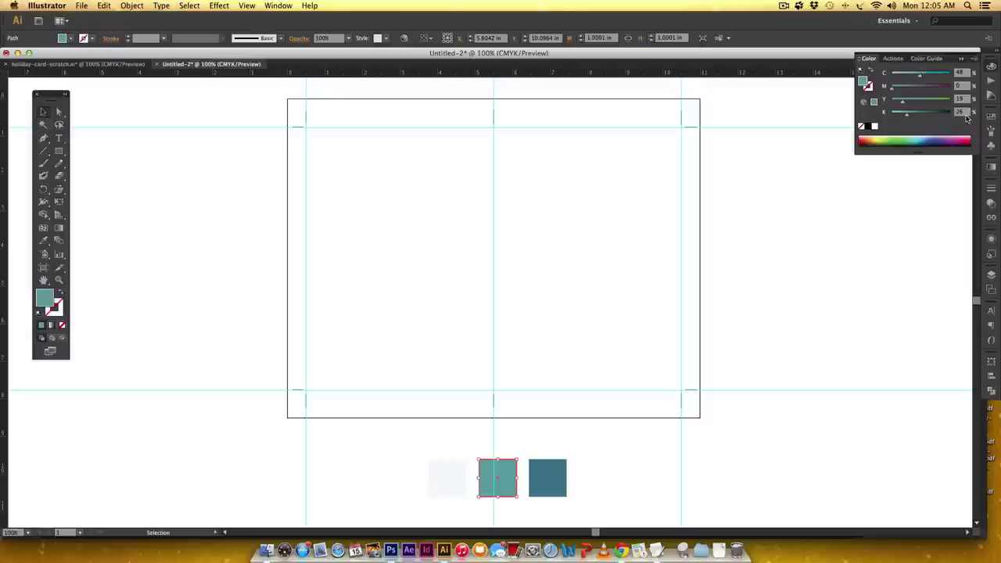
left_click(554, 471)
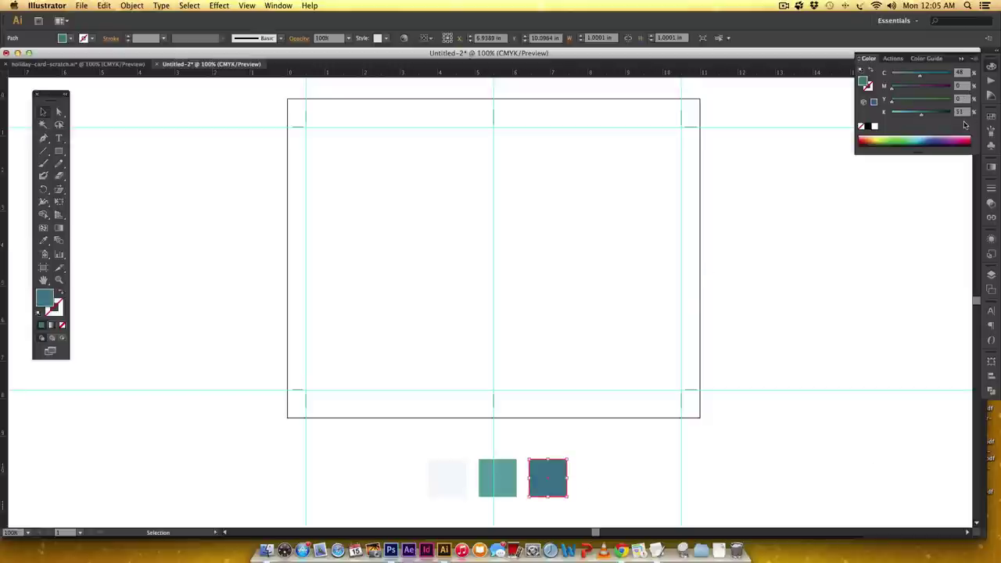
left_click(623, 341)
Switch to the holiday-card-scratch.ai document to view the finished card design
left_click_drag(623, 342, 745, 335)
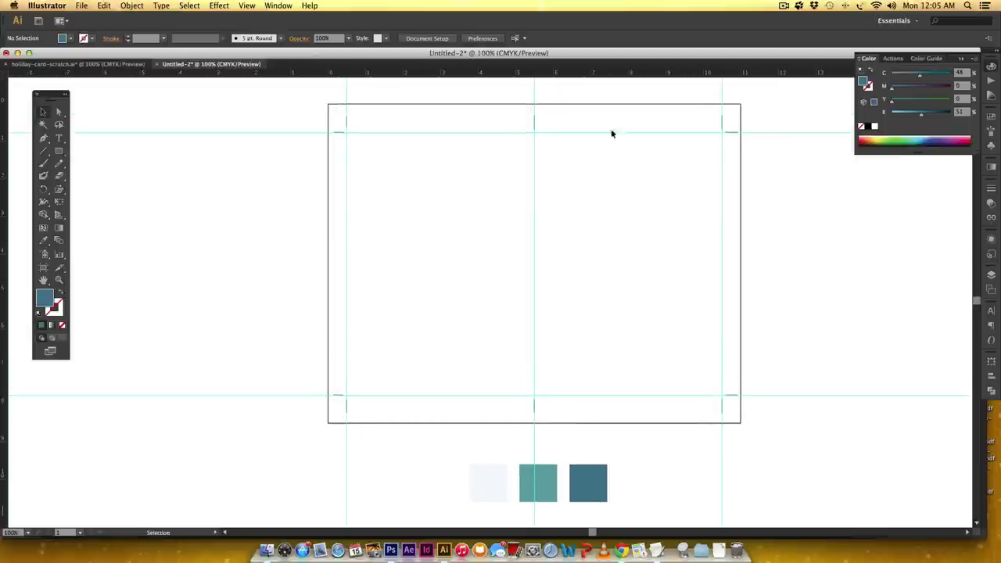
left_click(74, 63)
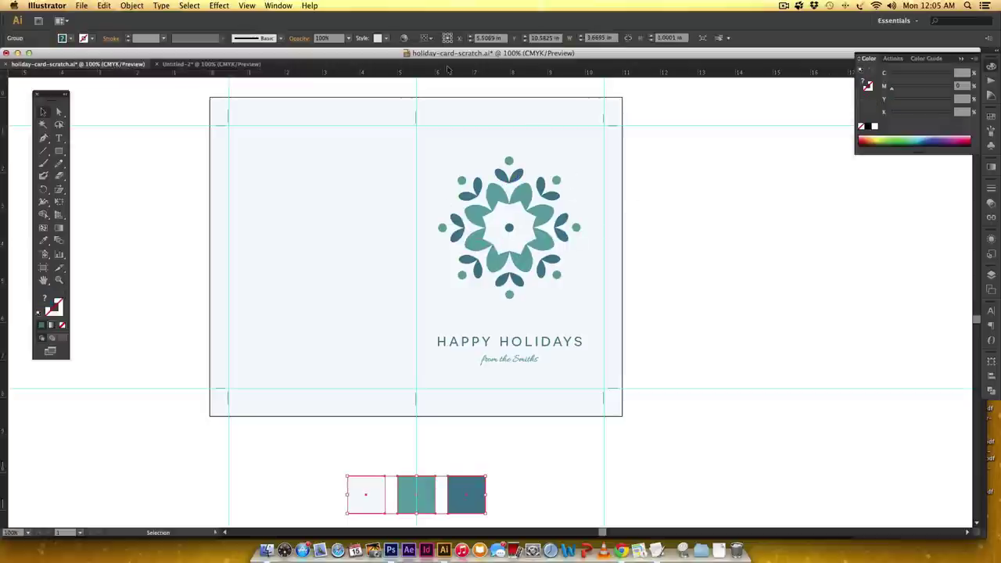
Return to the untitled template document and pick up the green swatch's color as the current fill
left_click(220, 64)
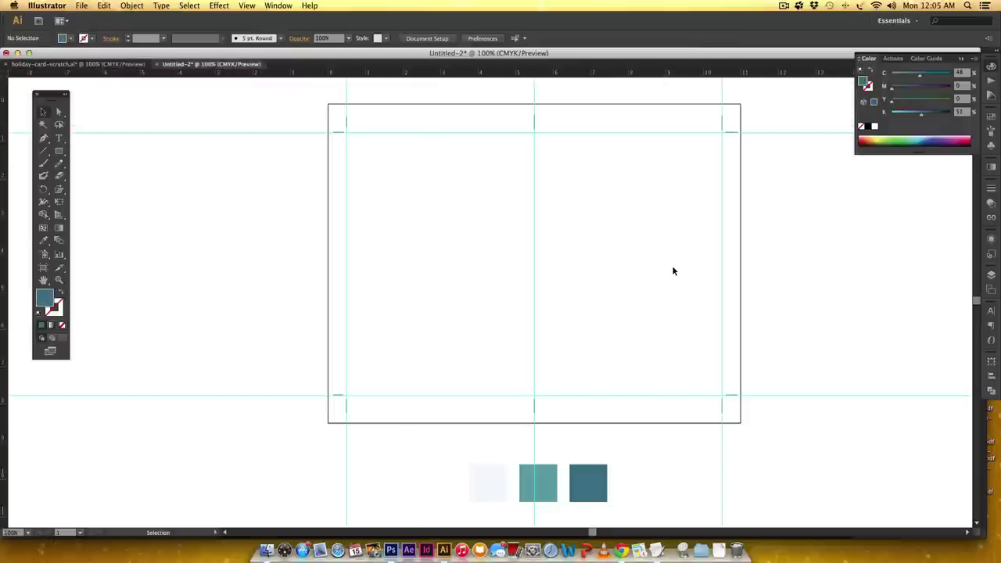
key("super+equal")
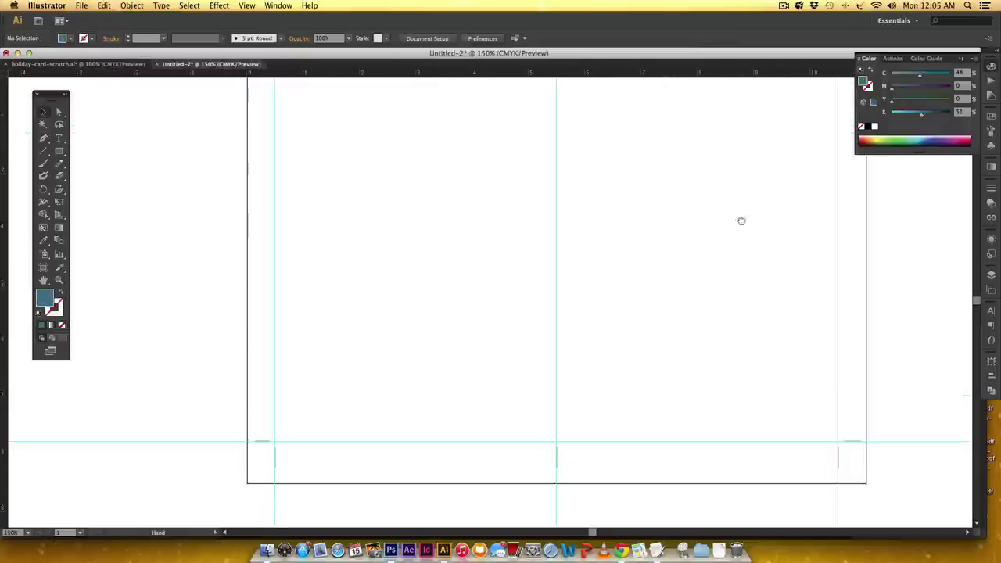
scroll(741, 220, "up", 10)
scroll(741, 220, "right", 3)
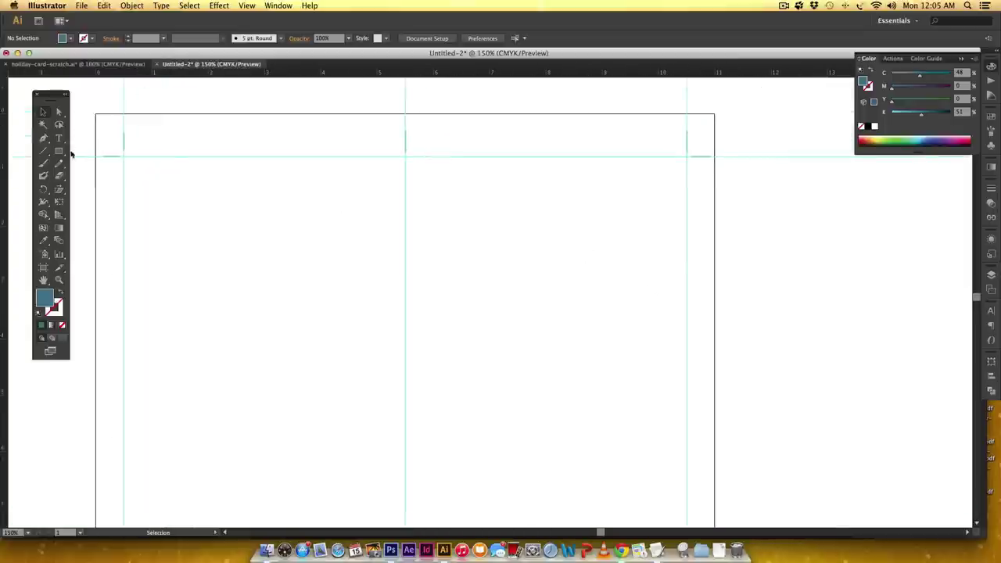
scroll(451, 368, "down", 10)
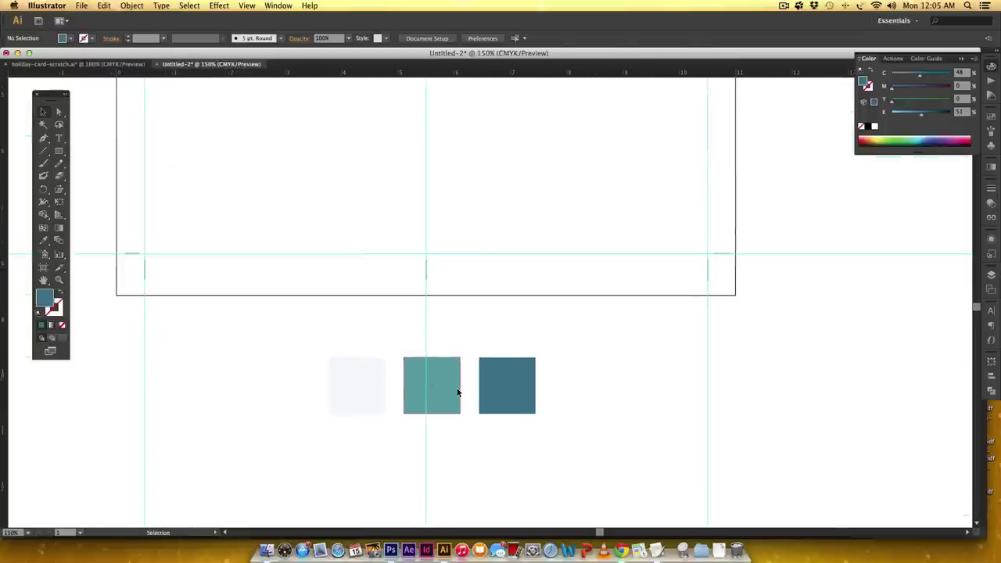
left_click(458, 392)
left_click(205, 143)
Draw a green upright ellipse about 0.37 × 0.69 in in the upper middle of the card's front (right-hand) panel
scroll(196, 404, "up", 10)
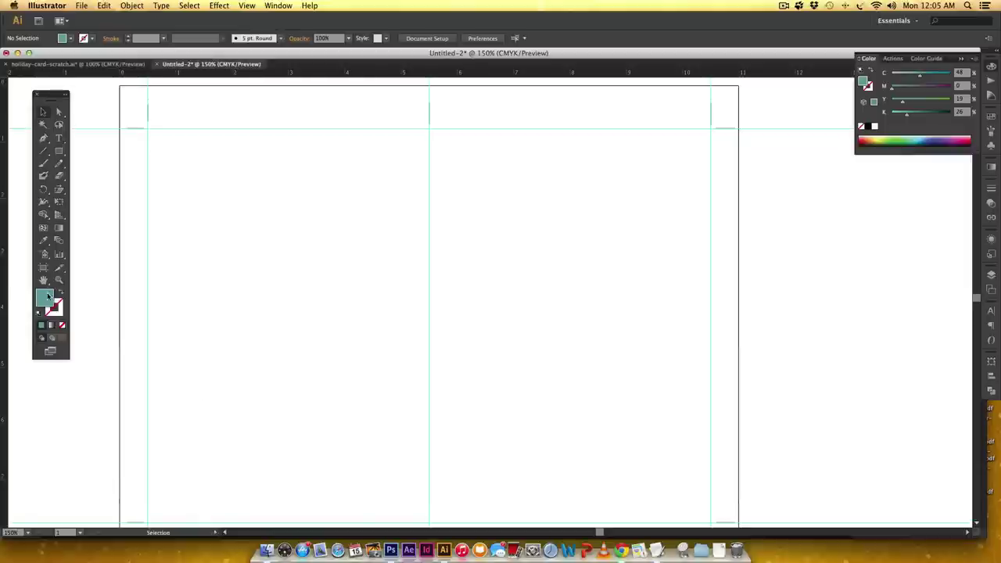
scroll(501, 254, "right", 3)
scroll(540, 234, "down", 1)
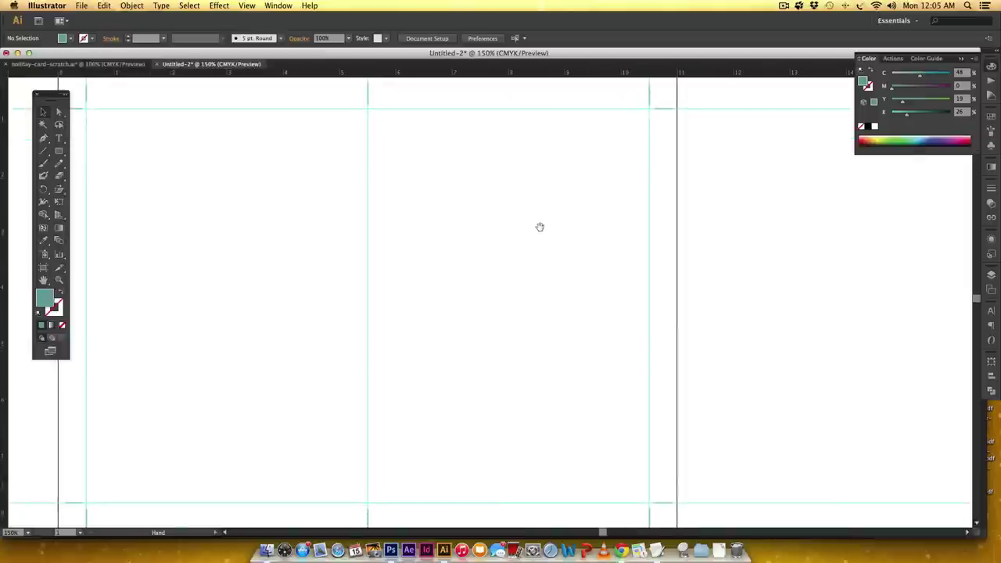
left_click(57, 153)
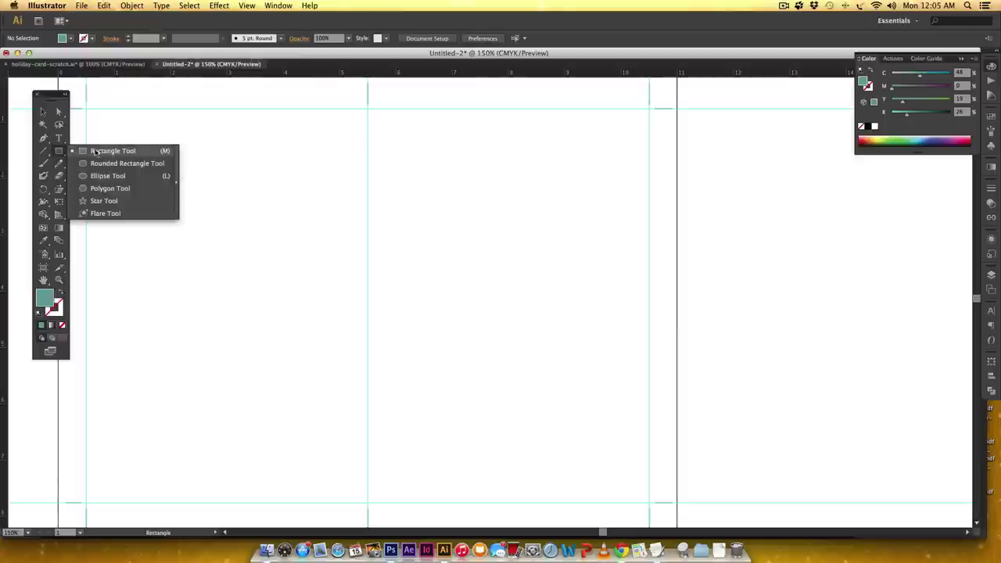
left_click(123, 176)
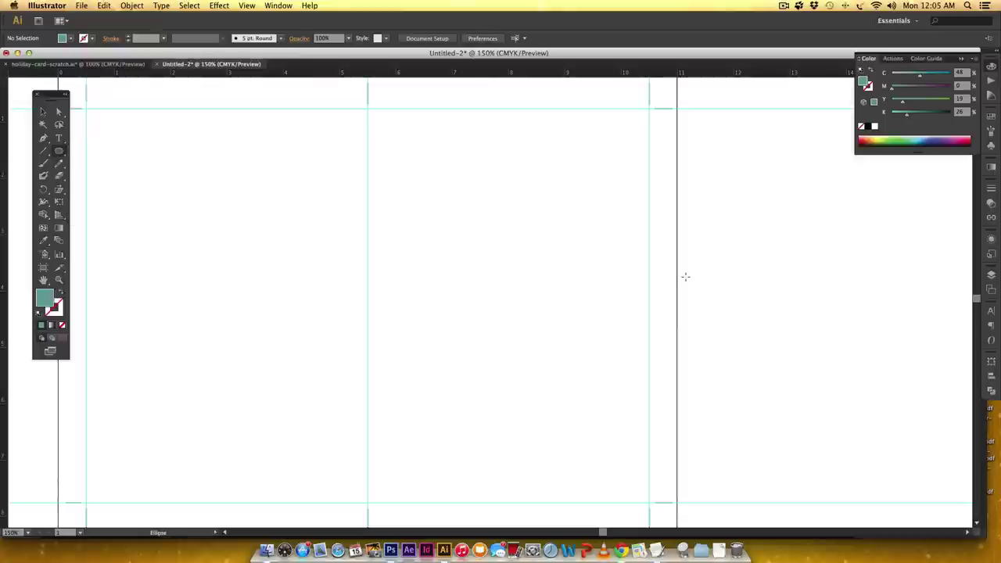
left_click_drag(472, 169, 491, 207)
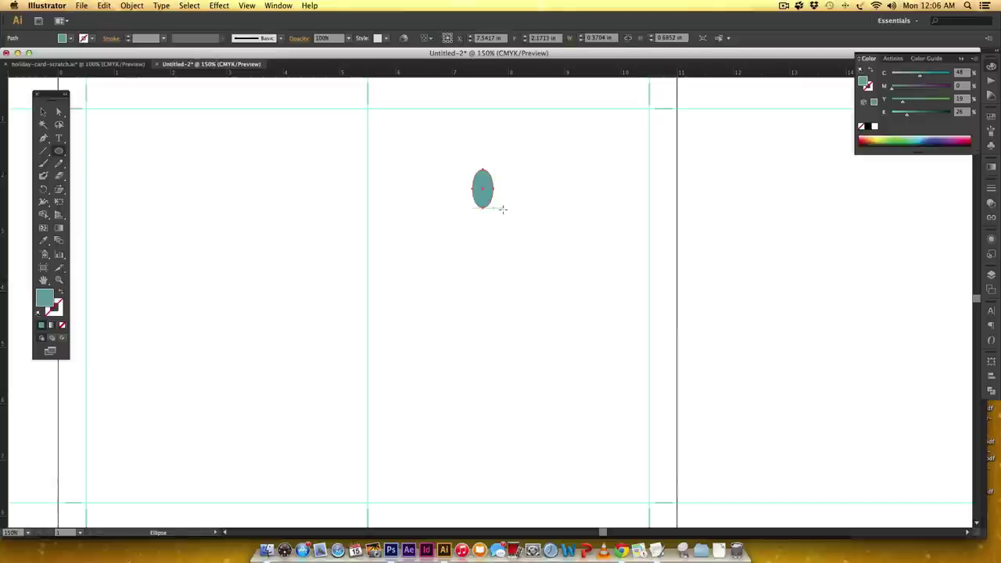
Collapse the direction handles of the ellipse's bottom anchor point to shape a leaf with a pointed tip
key("a")
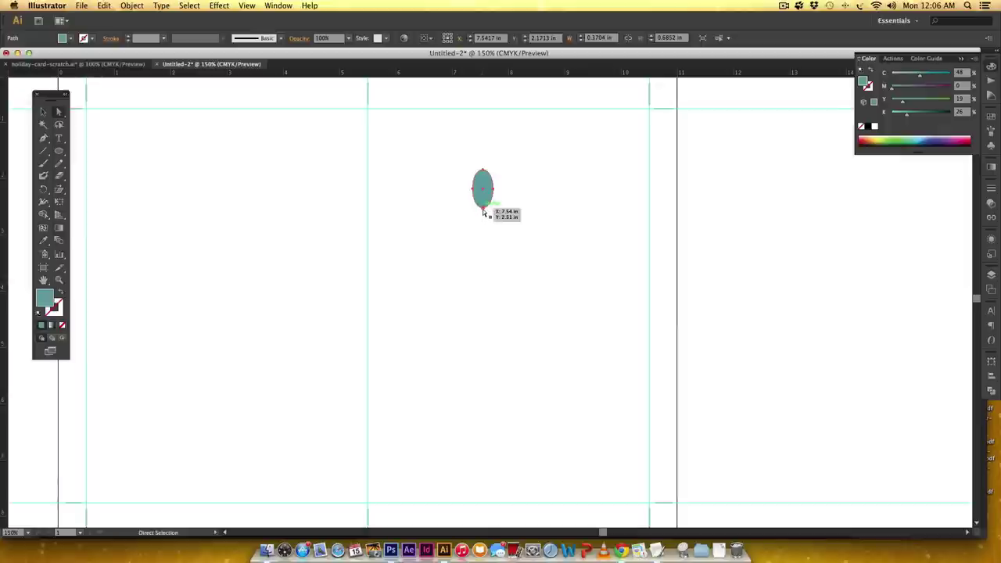
key("super+equal")
key("super+equal")
key("super+equal")
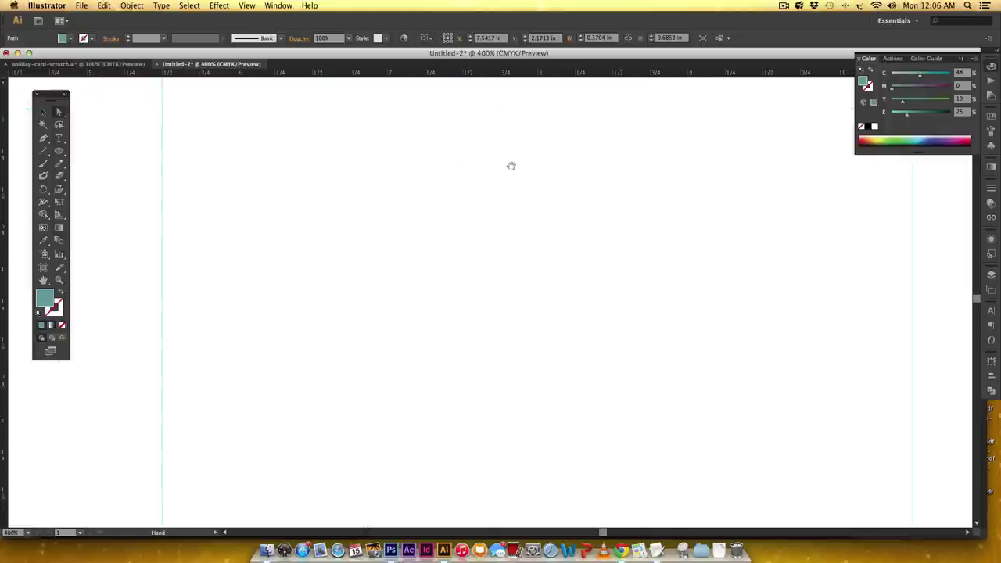
left_click_drag(511, 165, 534, 301)
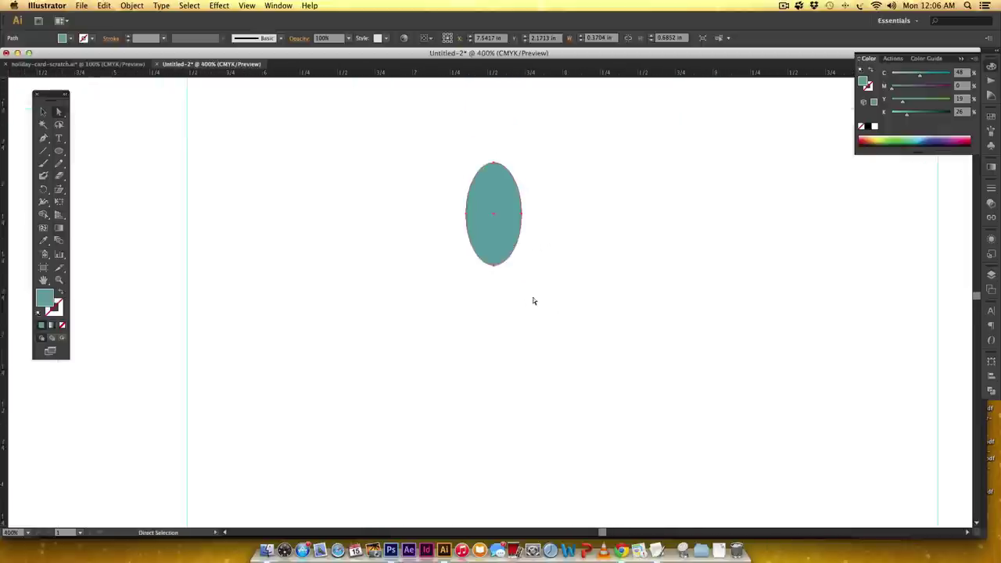
left_click(494, 265)
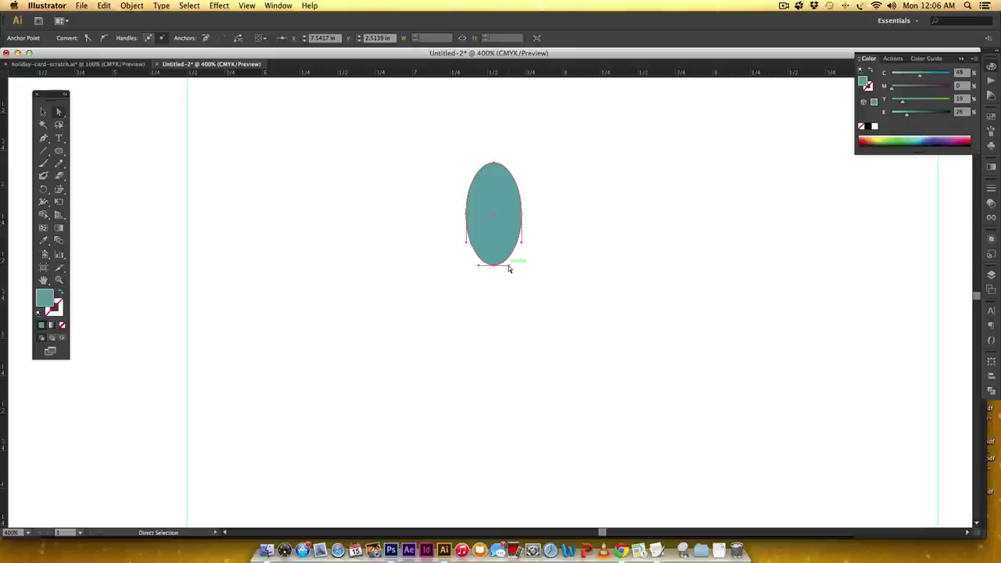
mouse_move(508, 265)
left_mouse_down()
mouse_move(481, 263)
mouse_move(493, 266)
left_mouse_up()
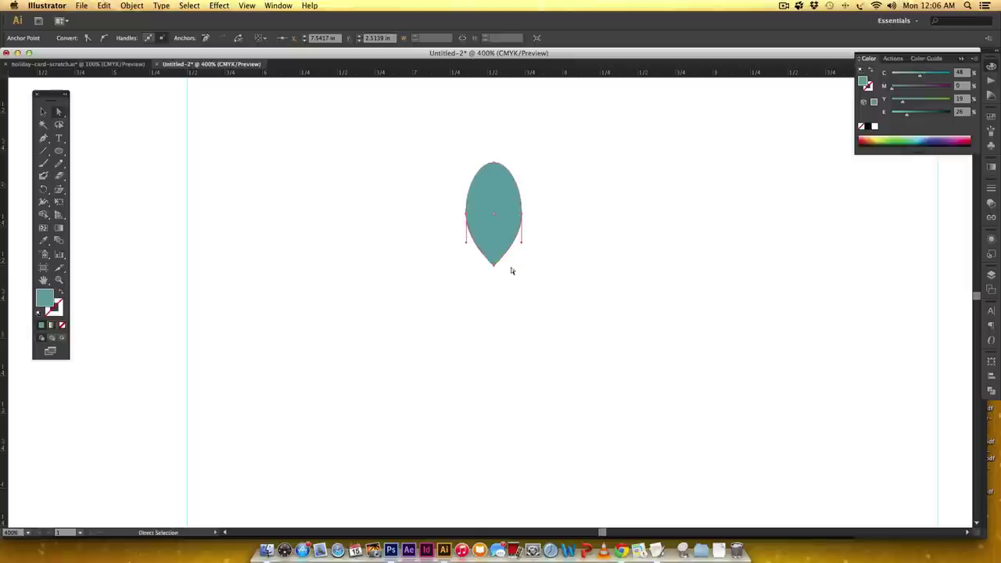
key("v")
left_click(608, 241)
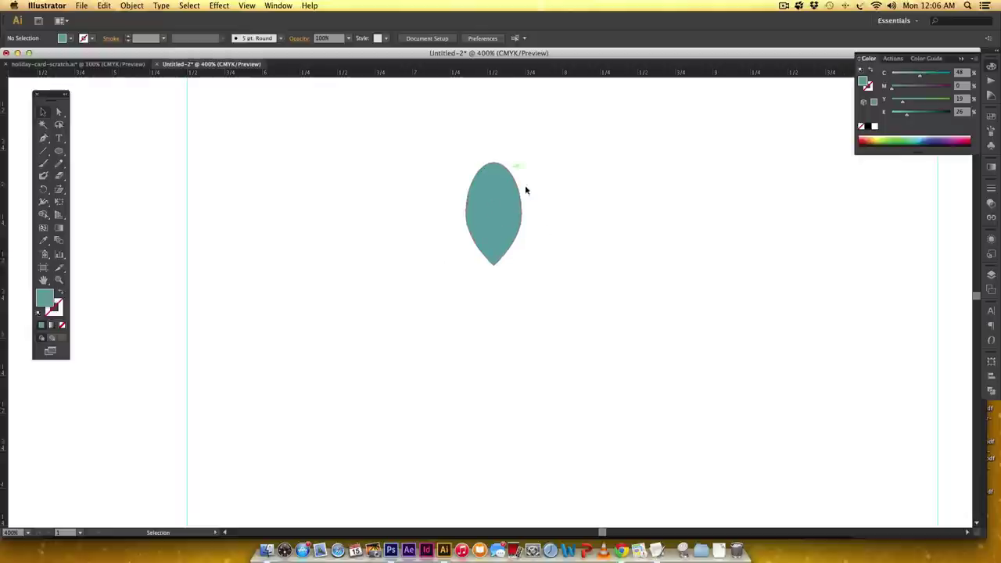
Rotate the leaf by -45°
left_click(490, 232)
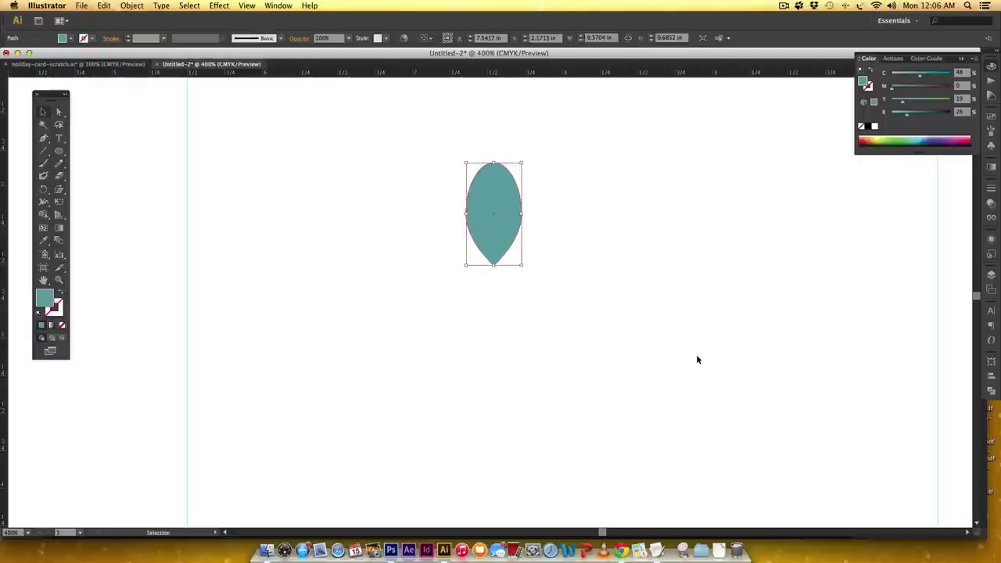
key("super+minus")
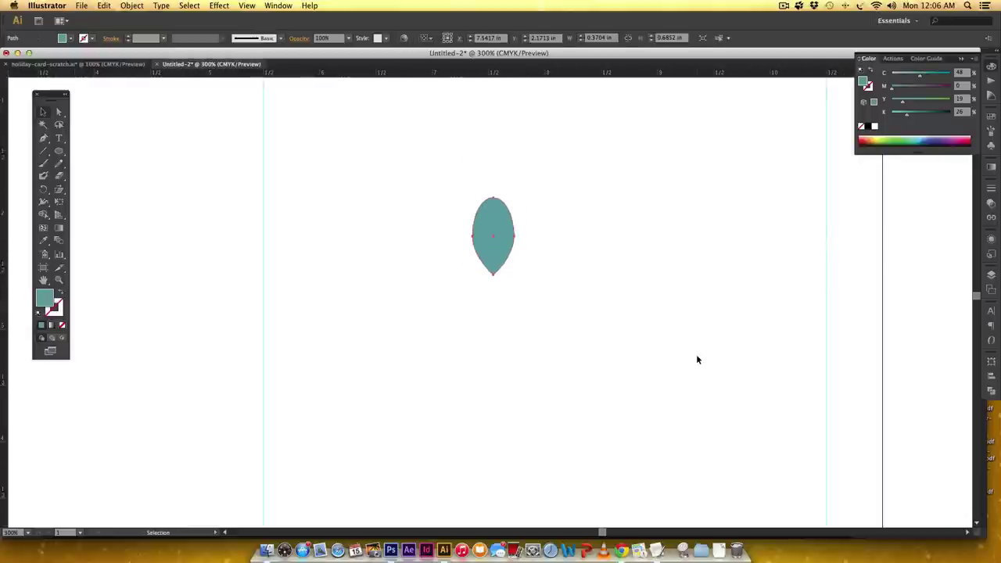
left_click_drag(681, 266, 684, 303)
key("space")
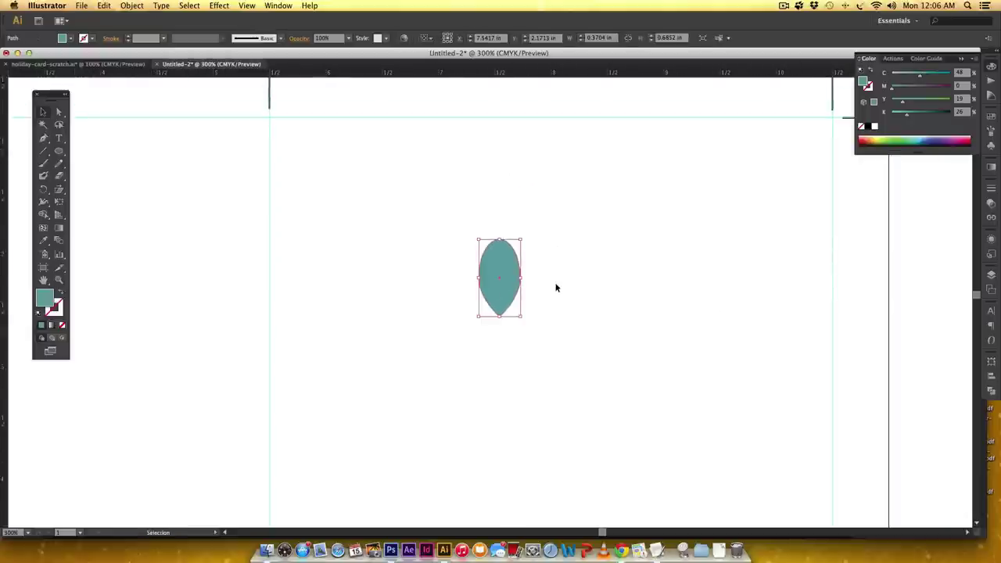
right_click(495, 278)
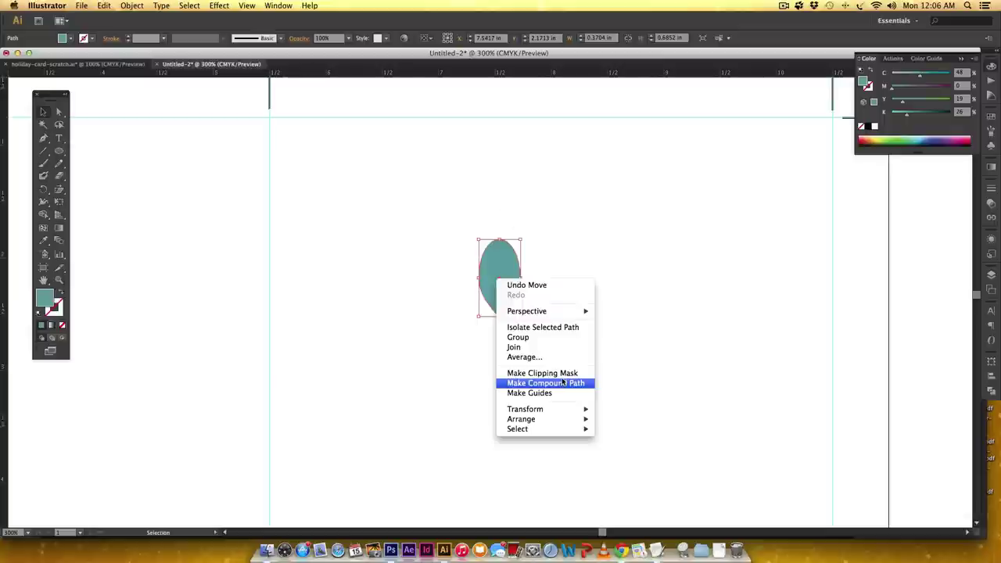
mouse_move(557, 409)
left_click(654, 436)
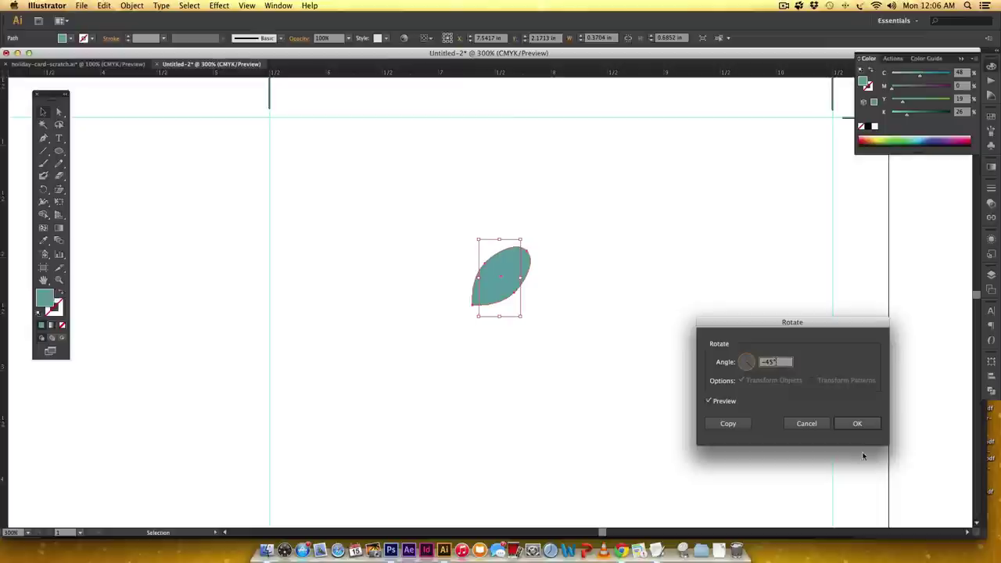
left_click(857, 423)
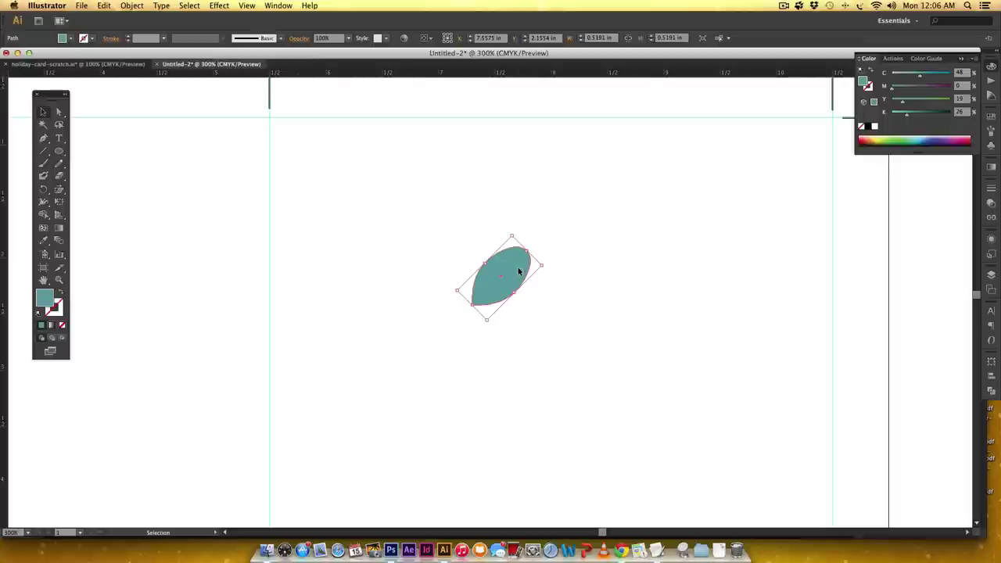
Duplicate the leaf horizontally to its left and reflect the copy across the vertical axis
left_click_drag(518, 272, 434, 275)
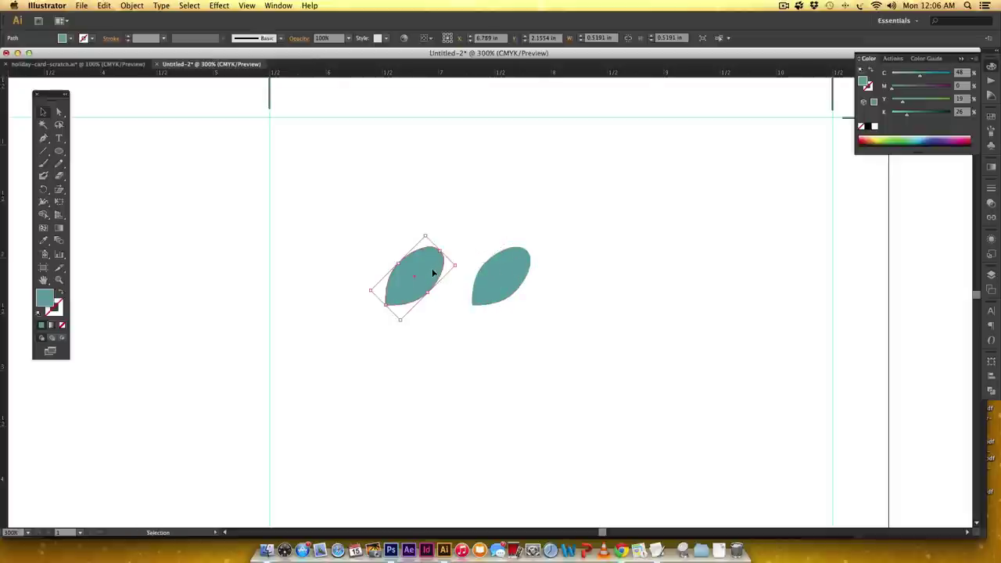
right_click(432, 272)
mouse_move(527, 403)
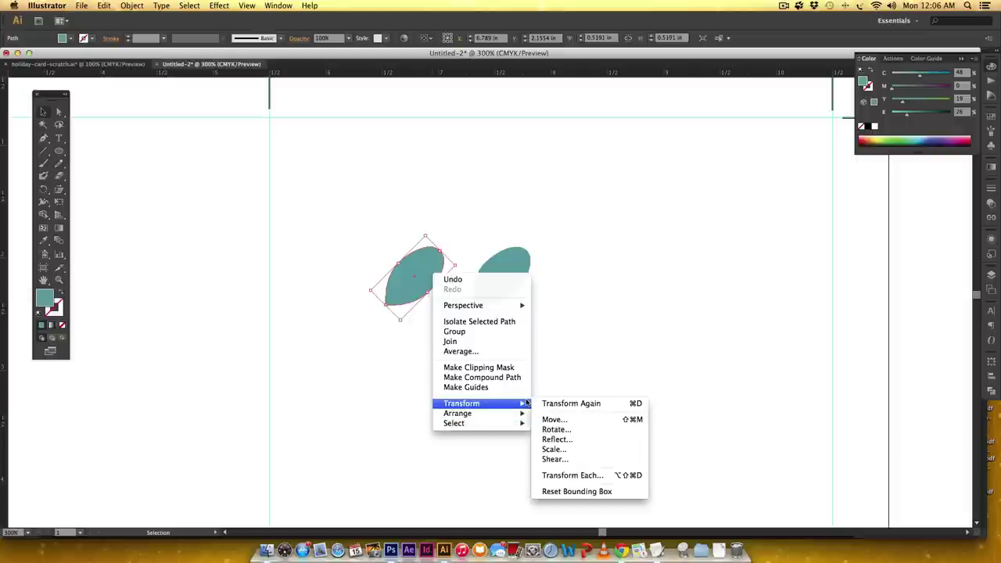
left_click(589, 442)
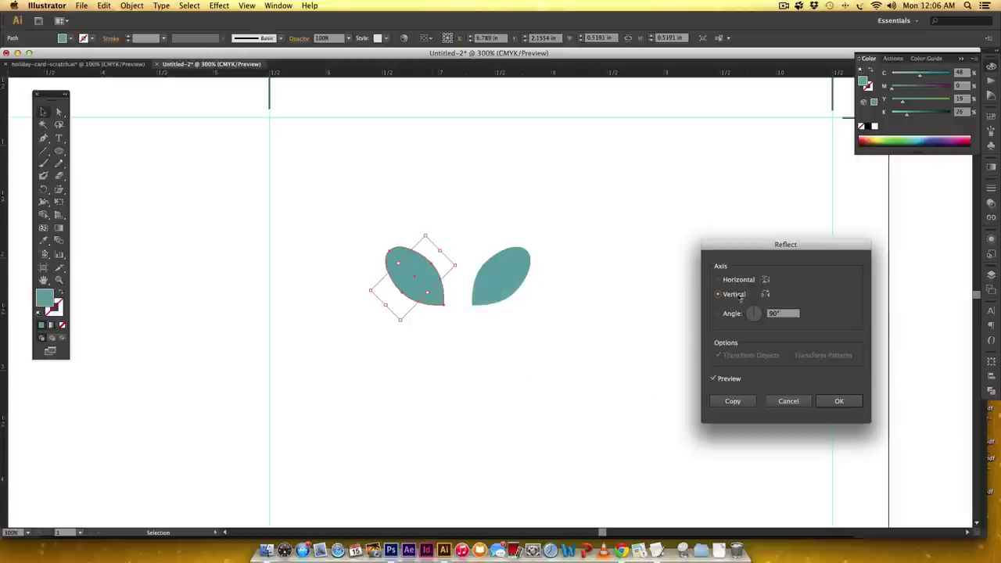
left_click(839, 401)
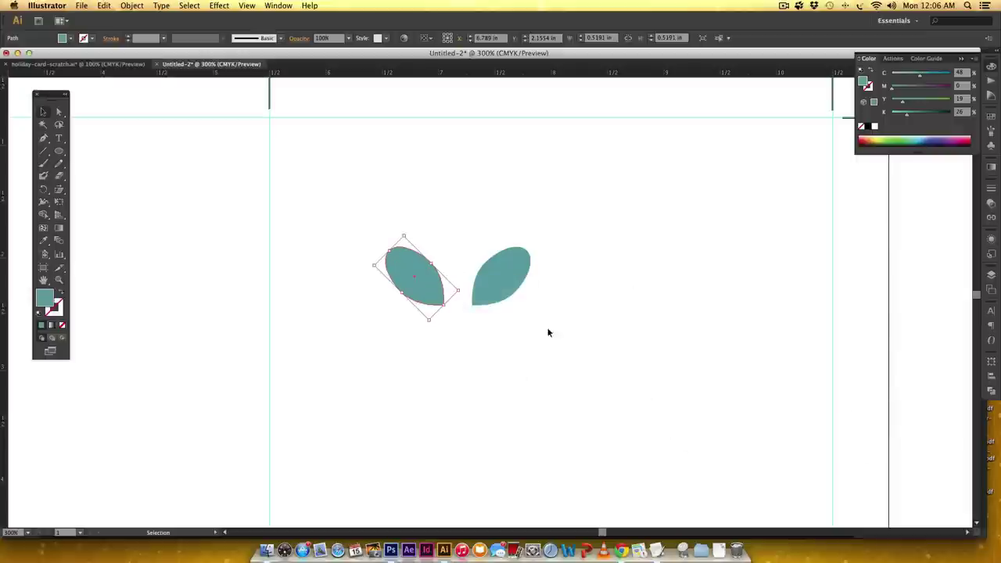
Move the mirrored leaf toward the original until their pointed tips meet
left_click_drag(426, 286, 452, 289)
left_click(603, 352)
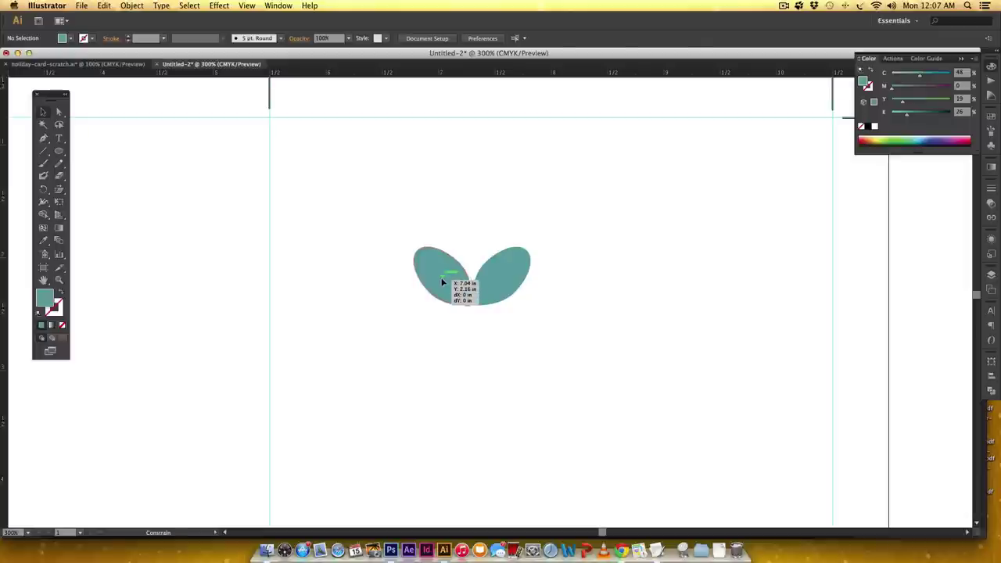
left_click(441, 281)
left_click(602, 340)
Group the two leaves and reset the group's bounding box
left_click_drag(569, 217, 349, 368)
left_click_drag(575, 217, 329, 385)
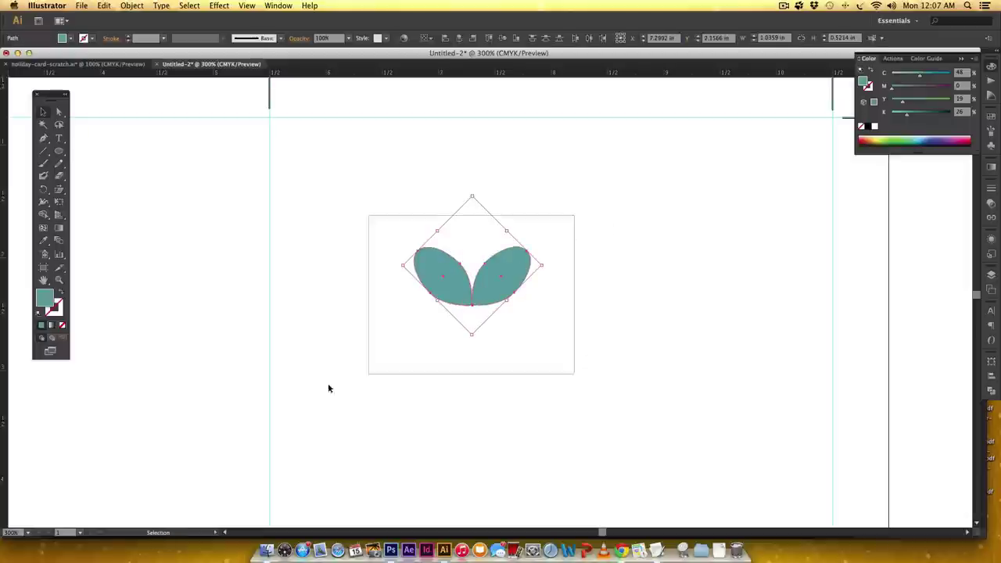
key("a")
key("v")
key("super+g")
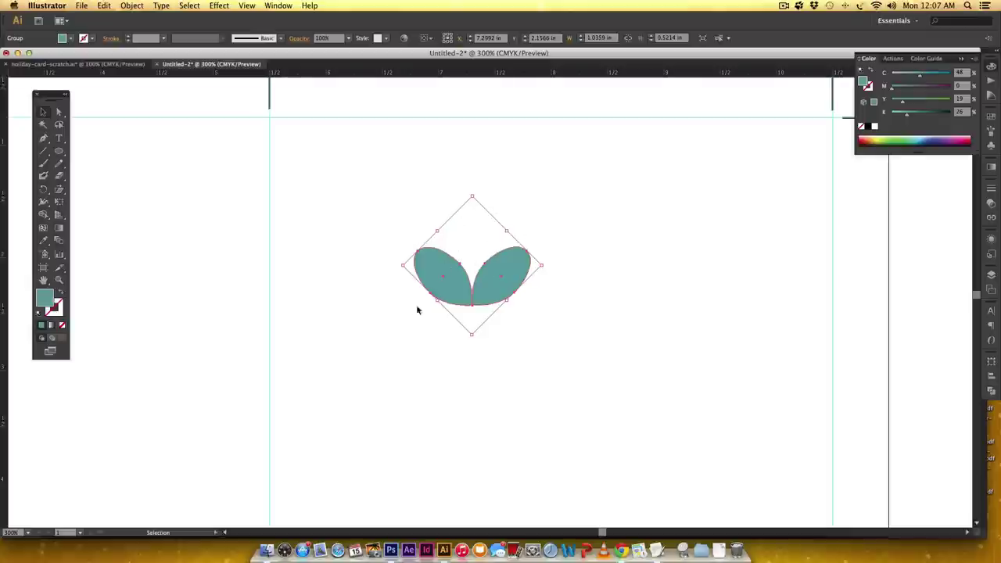
right_click(515, 258)
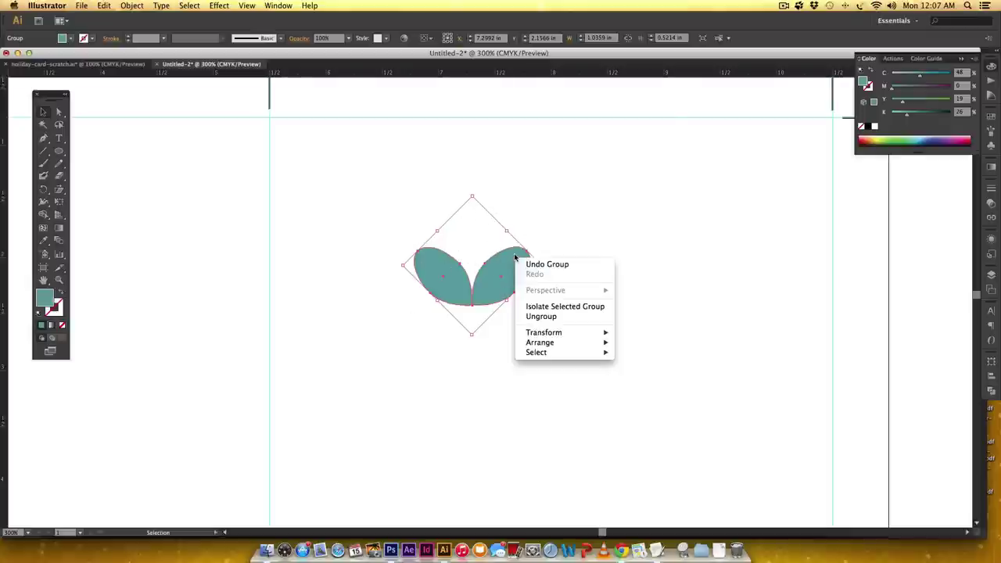
mouse_move(583, 335)
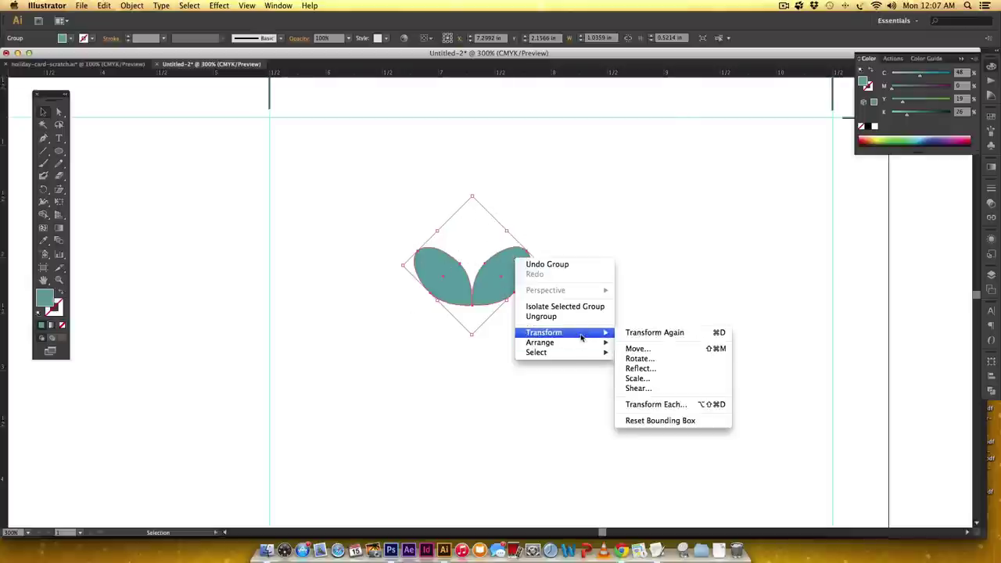
left_click(676, 423)
left_click(594, 293)
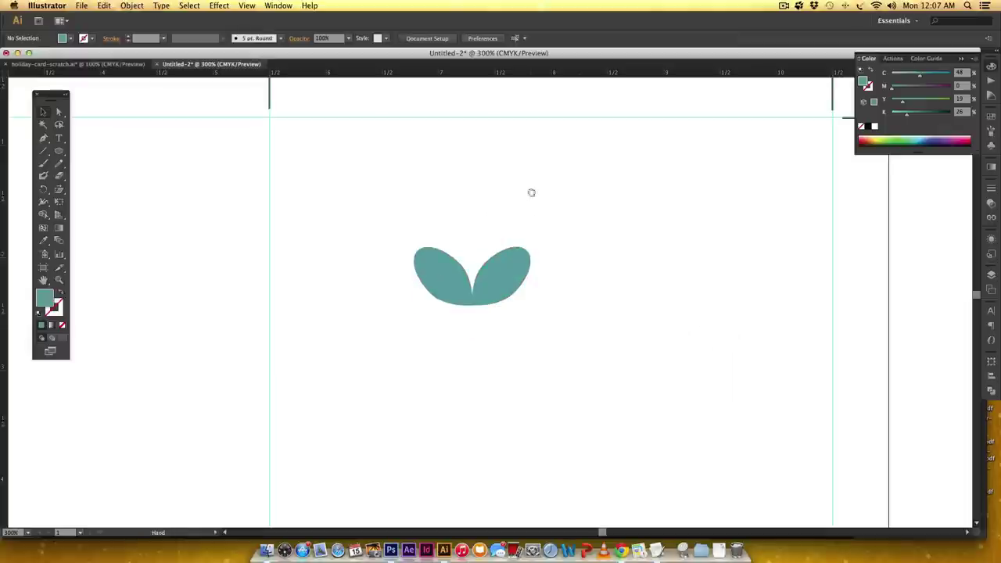
Duplicate the leaf pair directly above itself and scale the copy down proportionally about its center line
left_click_drag(614, 125, 627, 205)
left_click(507, 376)
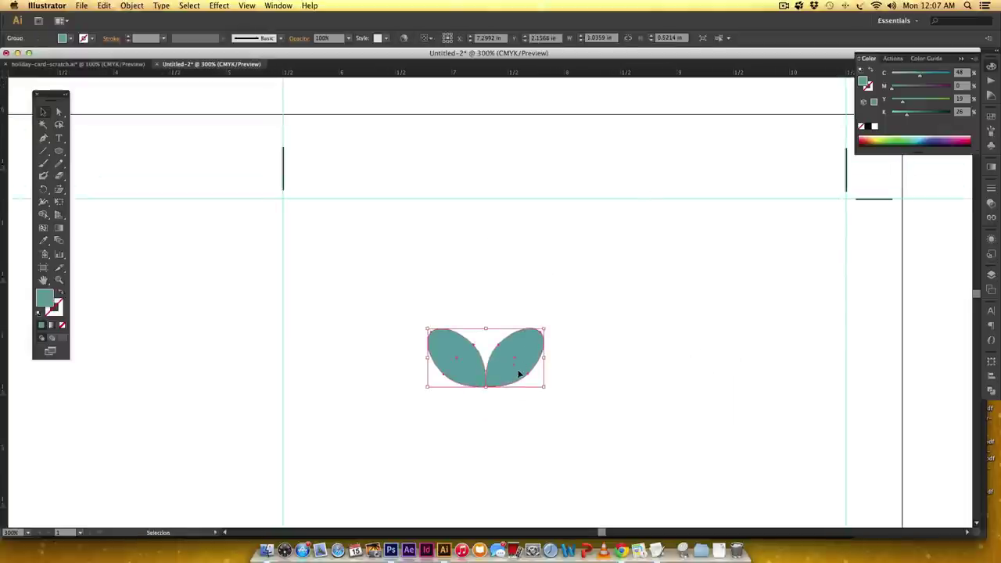
left_click_drag(517, 377, 512, 313)
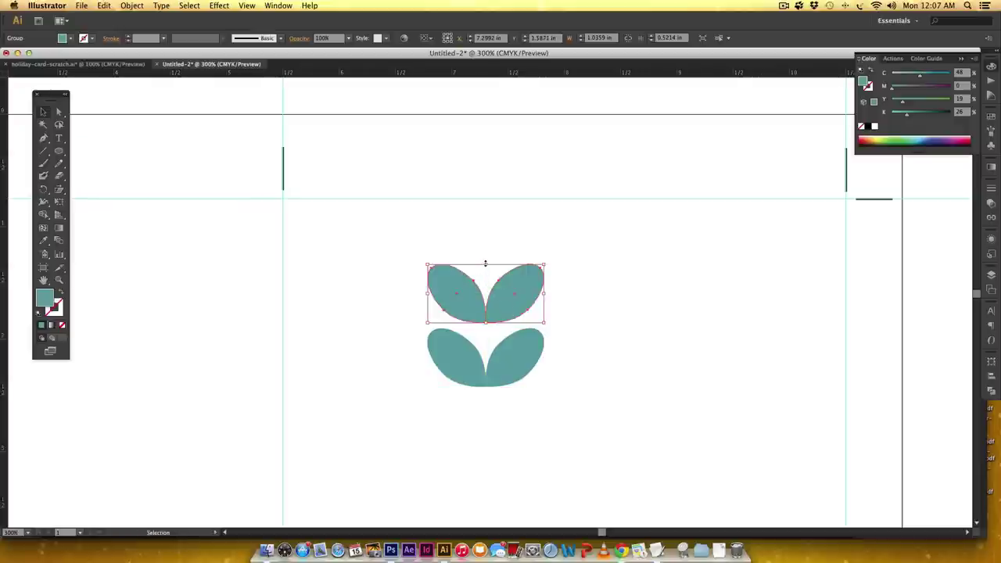
left_click_drag(485, 263, 482, 278)
left_click(613, 301)
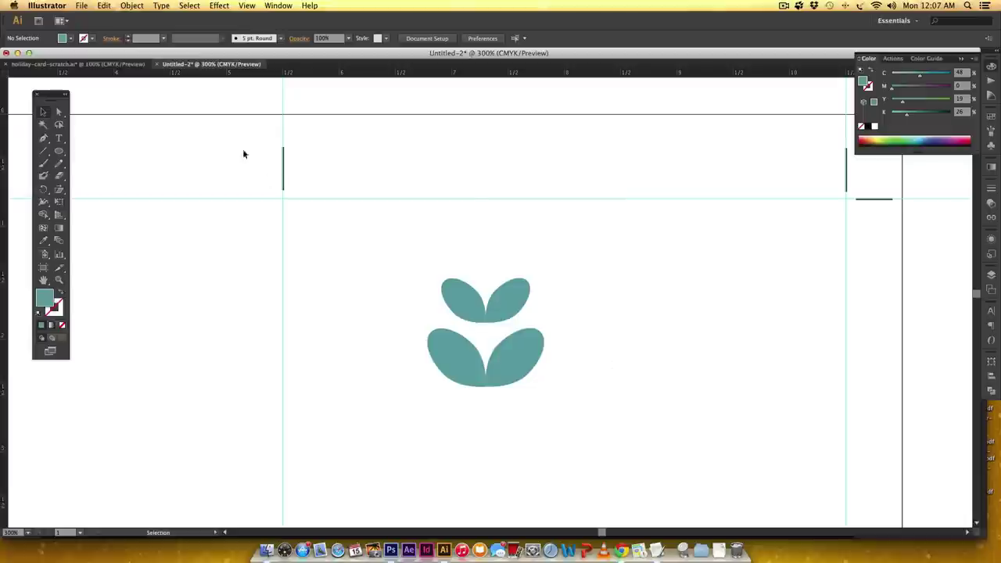
Draw a green circle about 0.17 in across just above the smaller leaf pair
left_click(59, 151)
mouse_move(479, 251)
left_mouse_down()
mouse_move(536, 293)
mouse_move(497, 255)
left_mouse_up()
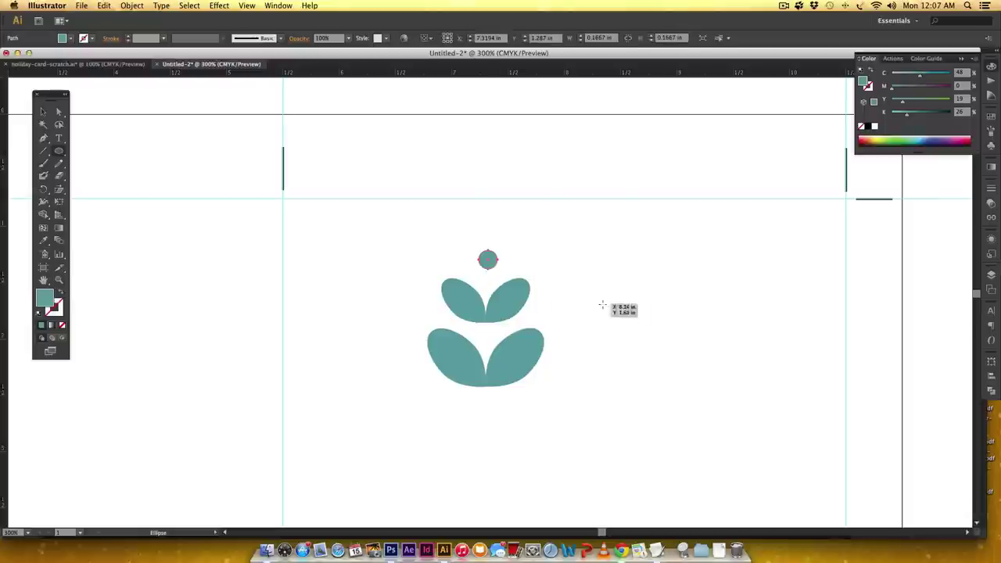
Align the circle and both leaf pairs on a common vertical center line
key("v")
left_click(618, 320)
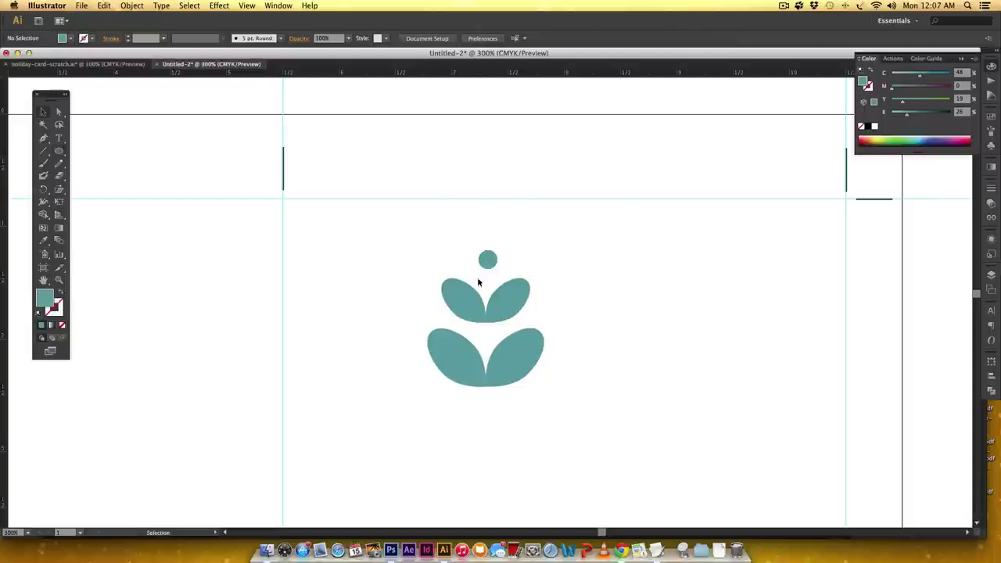
left_click_drag(444, 228, 560, 424)
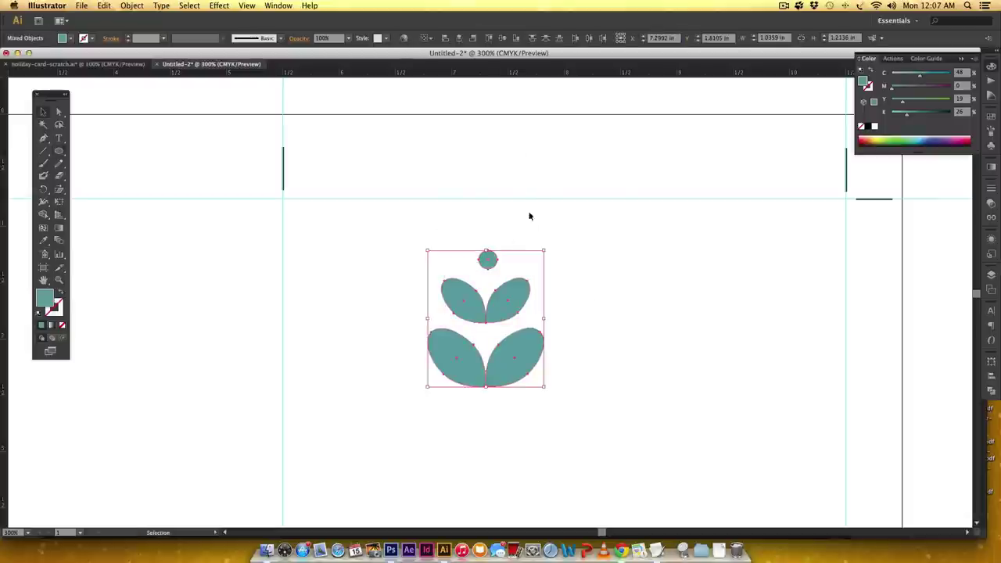
left_click(461, 39)
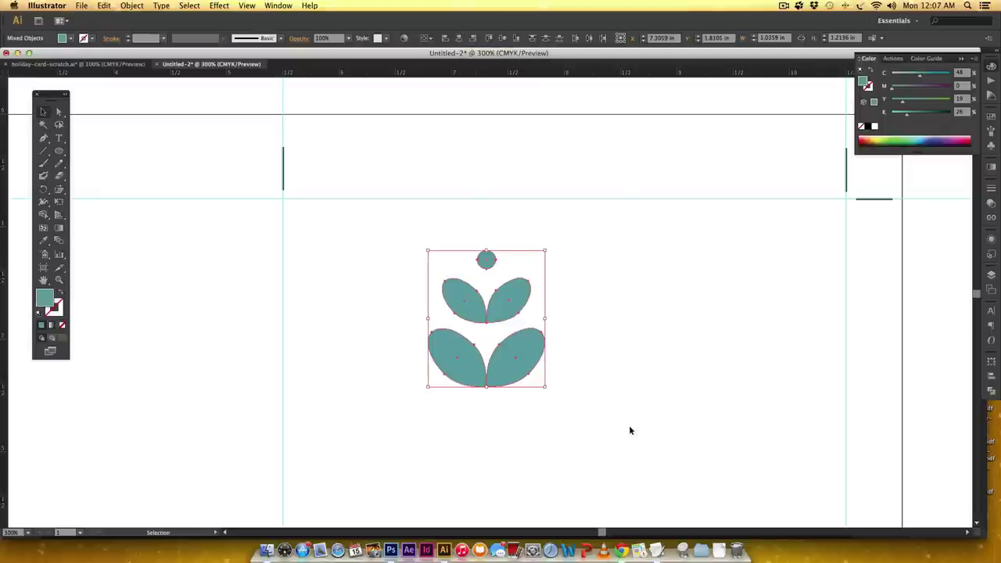
left_click(643, 360)
Recolor the smaller leaf pair with the dark blue sampled from the palette square below the artboard
scroll(644, 353, "down", 4)
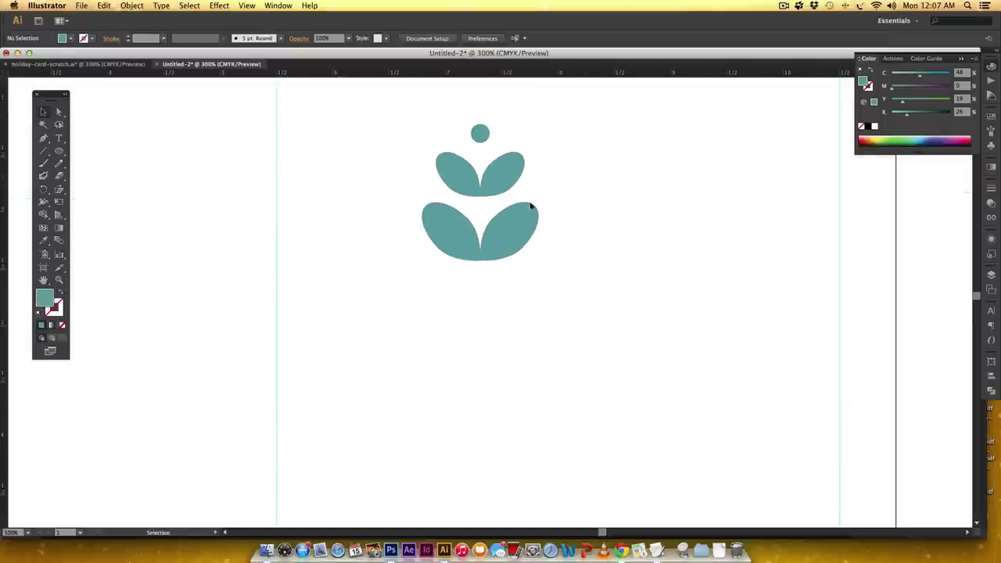
left_click(505, 185)
scroll(623, 379, "down", 10)
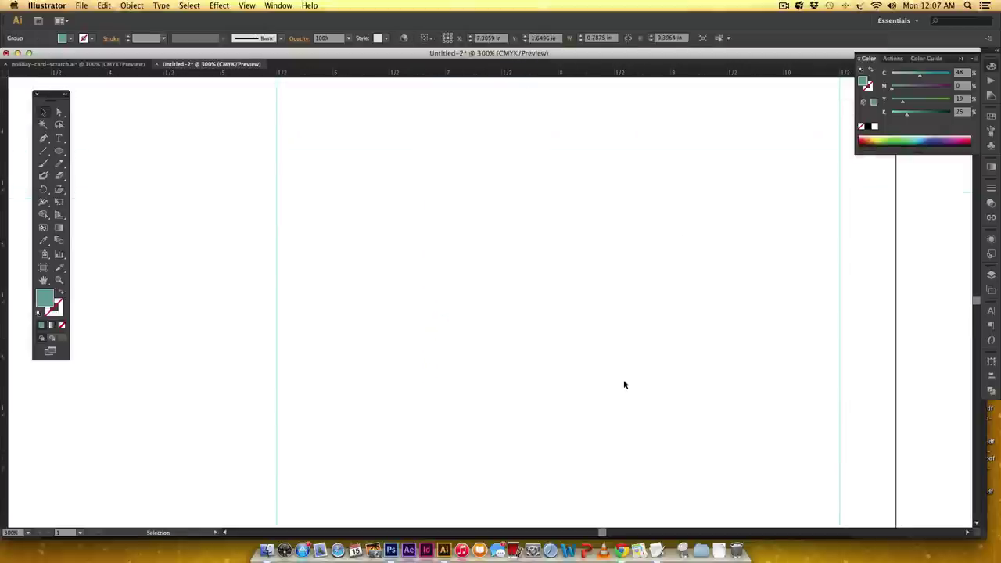
scroll(623, 379, "down", 5)
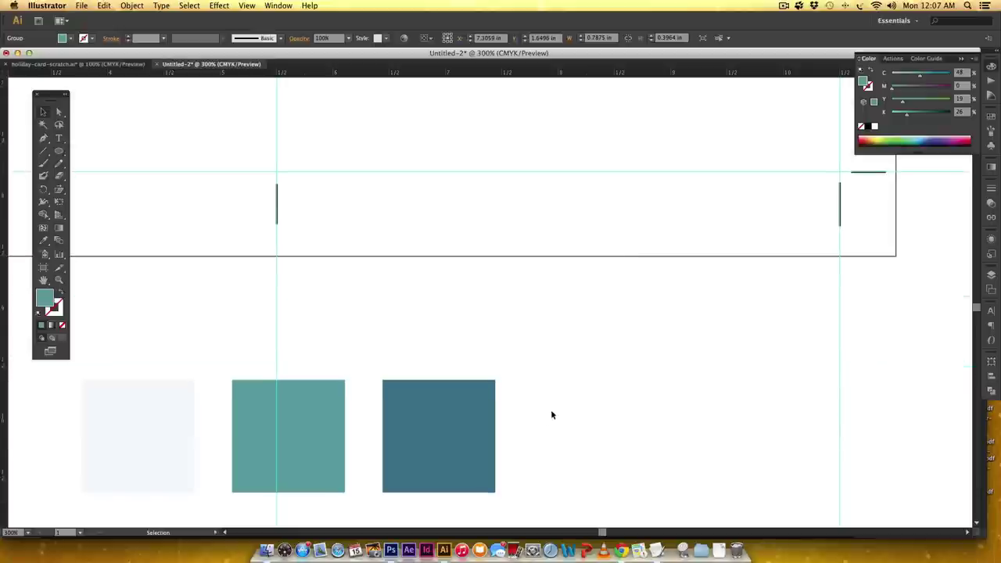
key("i")
left_click(446, 406)
scroll(618, 365, "up", 8)
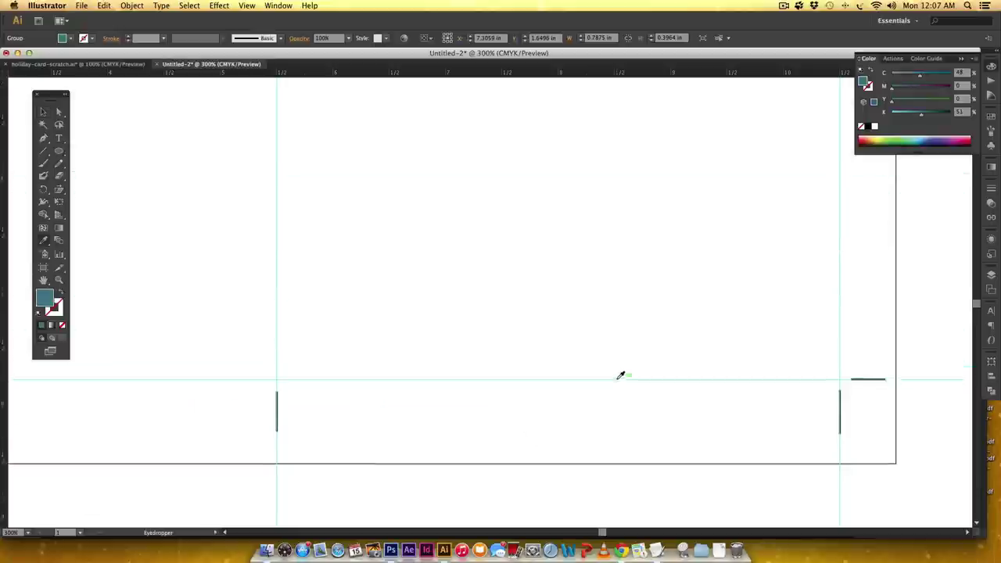
scroll(620, 376, "up", 6)
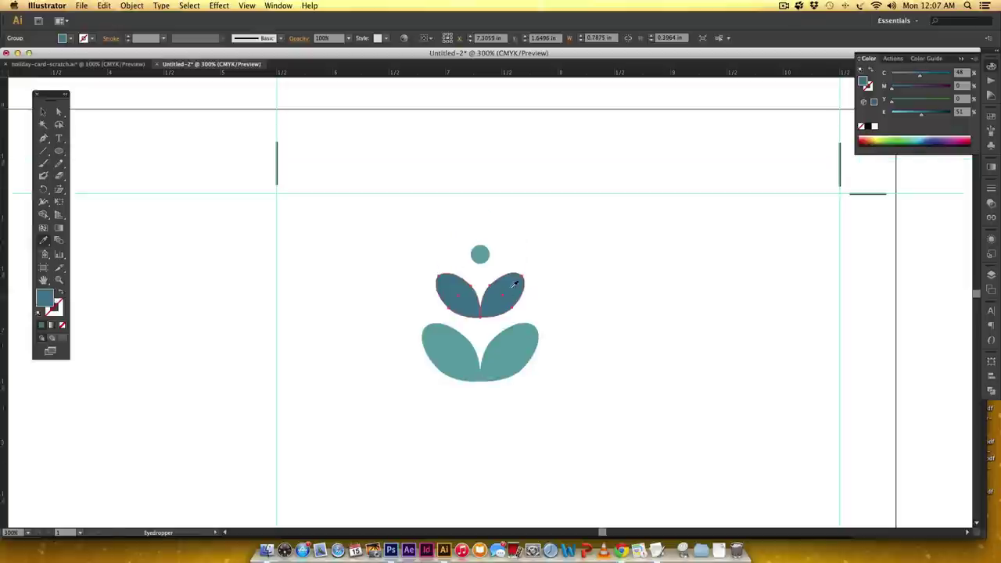
key("v")
left_click(648, 265)
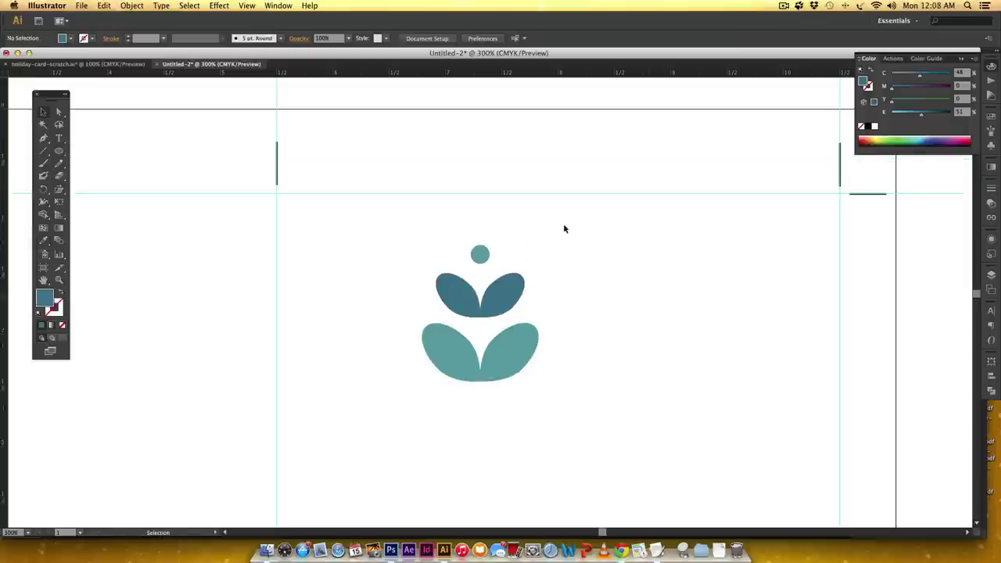
Group the circle with both leaf pairs and move the group toward the middle of the card front
left_click_drag(568, 222, 416, 410)
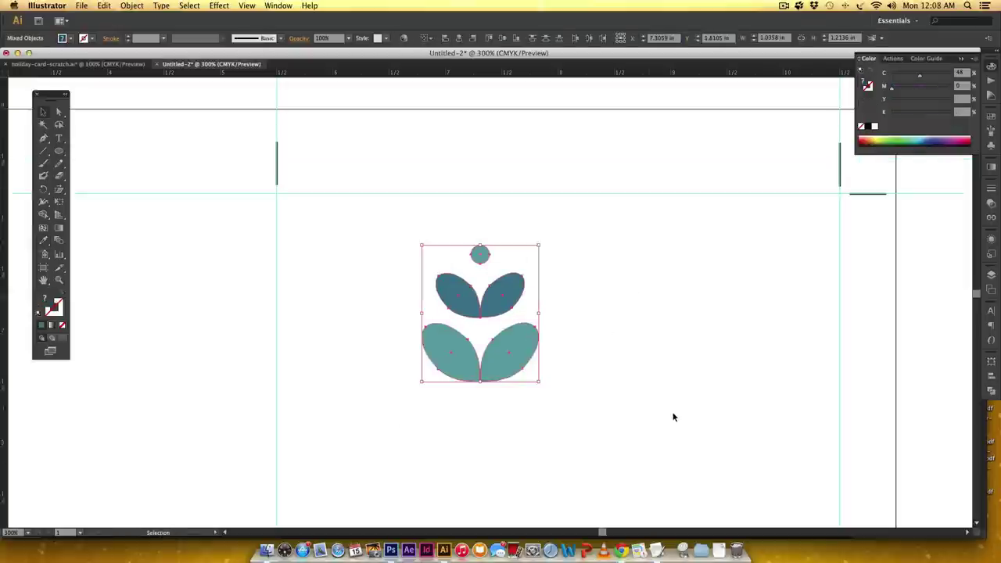
key("super+g")
left_click_drag(477, 342, 534, 366)
scroll(626, 281, "down", 5)
scroll(625, 281, "right", 2)
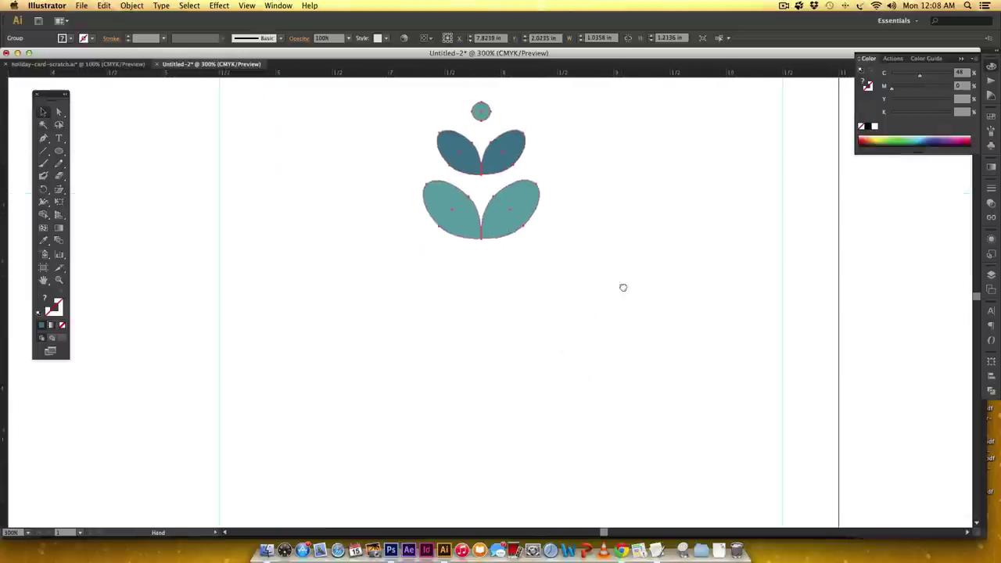
Add a Distort & Transform > Transform effect to the leaf-and-dot group and enable its preview
key("a")
key("super+minus")
key("super+minus")
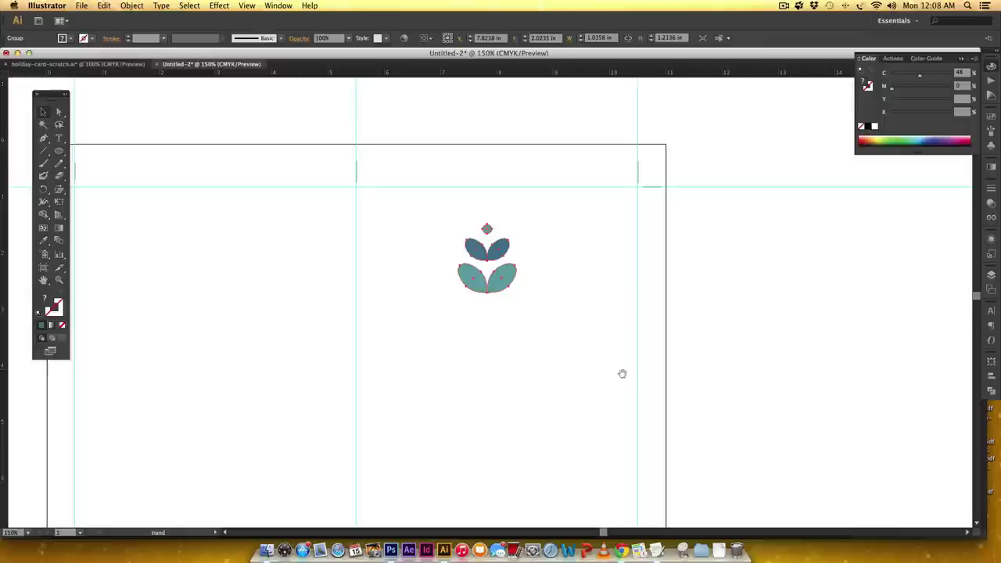
left_click_drag(620, 373, 605, 281)
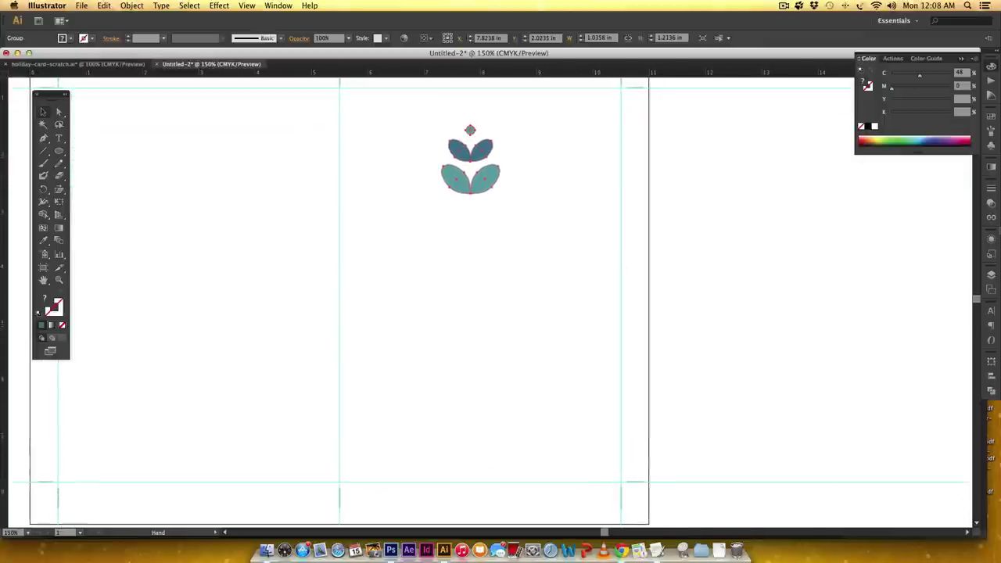
key("v")
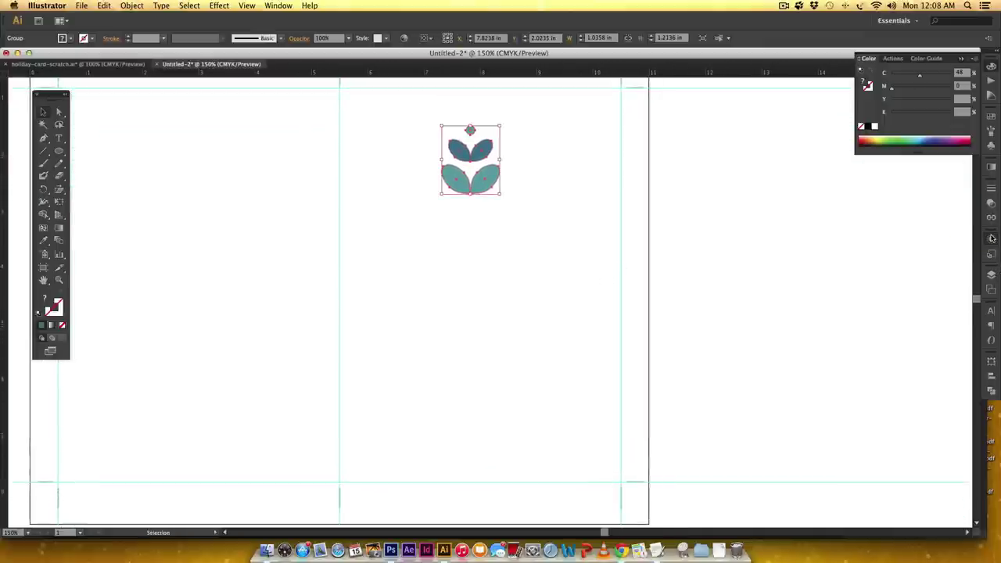
left_click(991, 238)
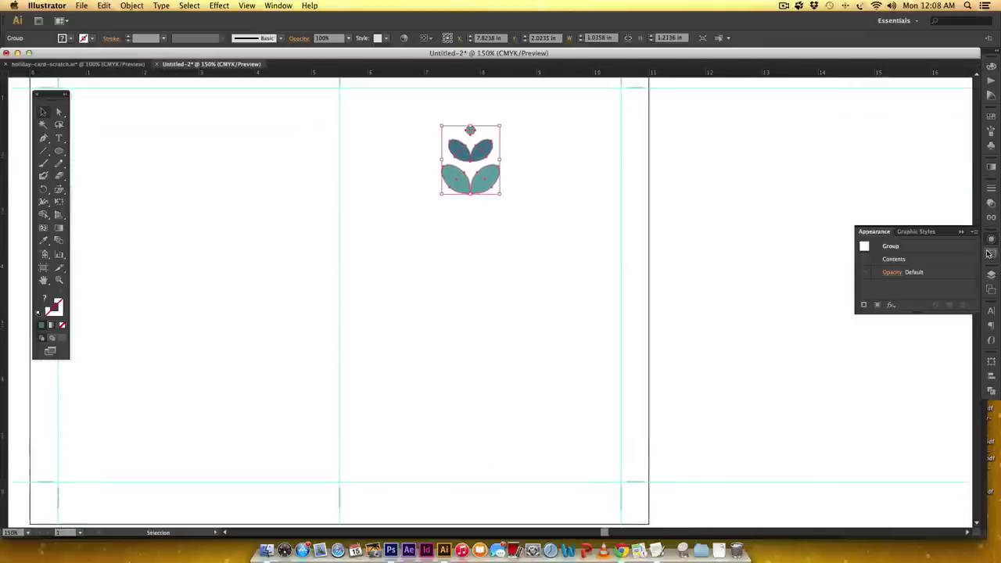
left_click(275, 7)
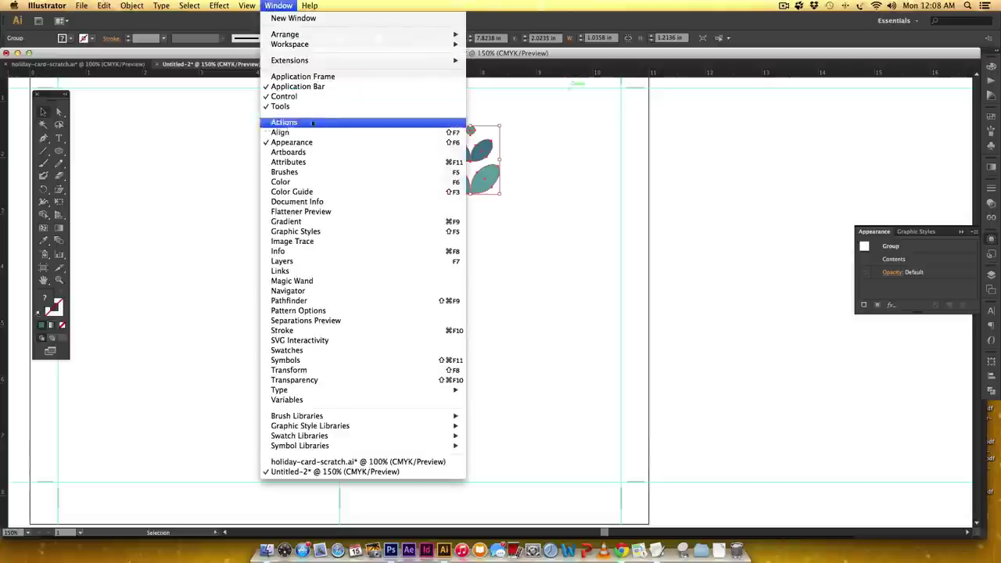
left_click(835, 266)
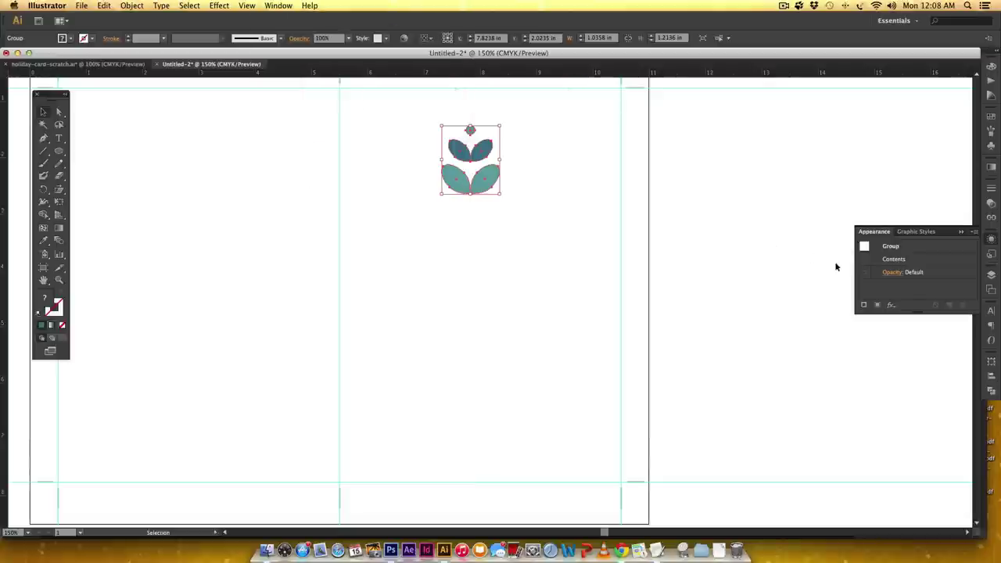
left_click(889, 307)
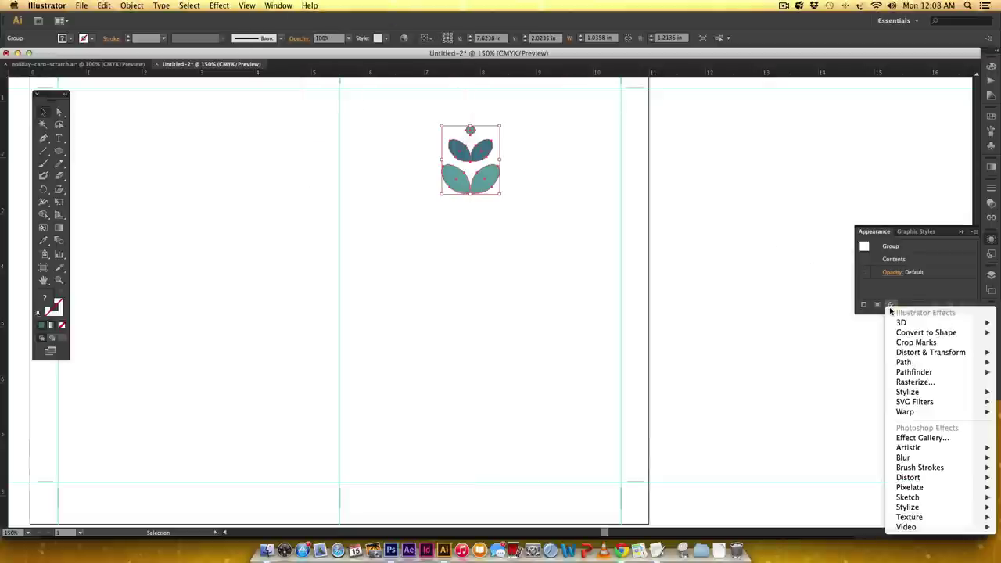
mouse_move(923, 356)
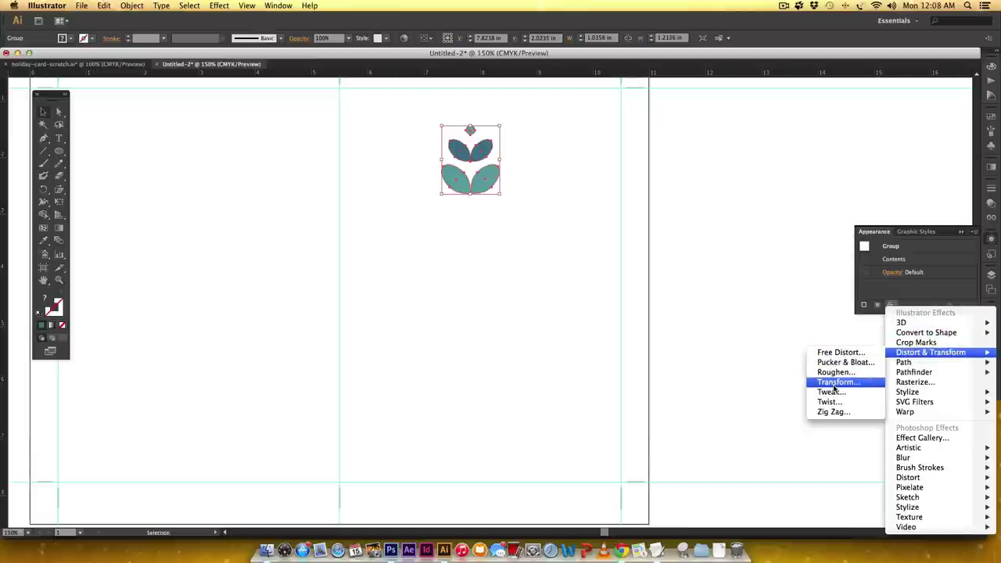
left_click(833, 384)
left_click_drag(686, 116, 676, 117)
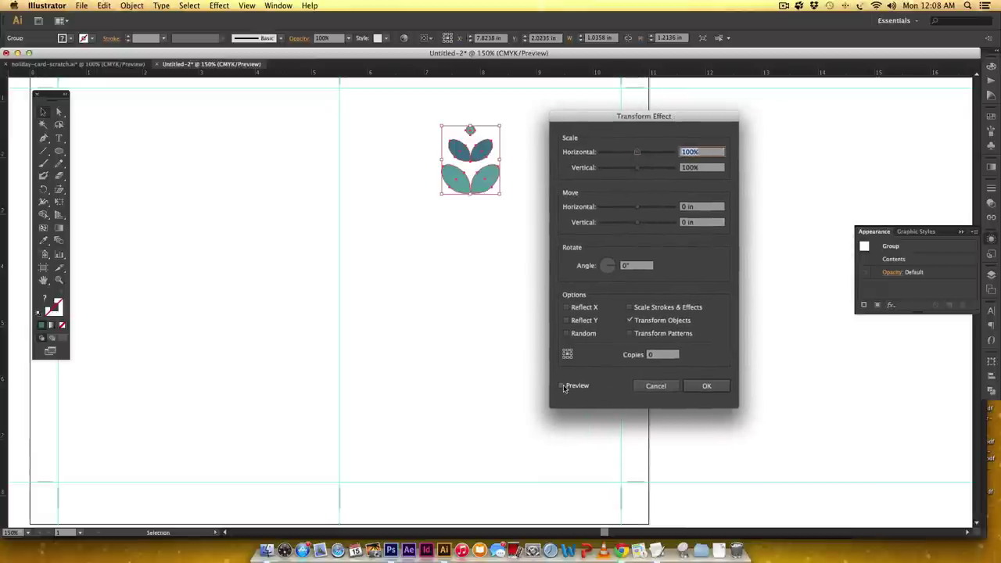
left_click(561, 386)
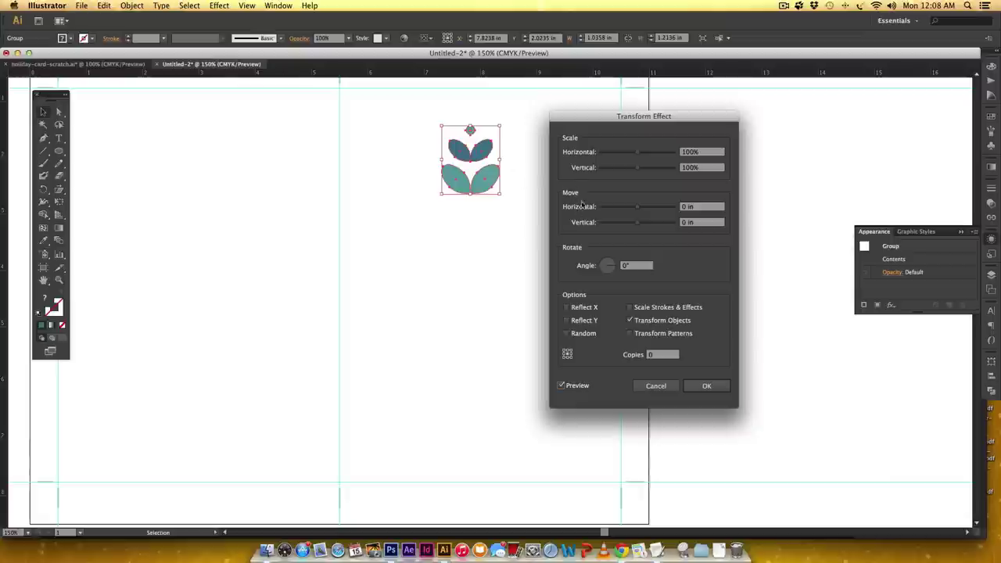
Set the Transform effect's move to -1 in horizontally and 0.42 in vertically
left_click(684, 208)
key("Down")
left_click(682, 223)
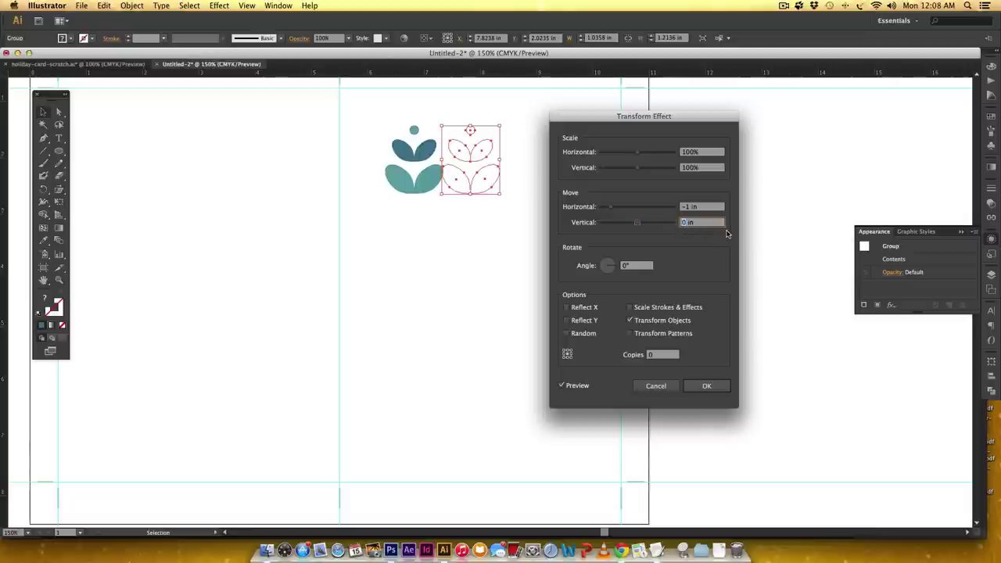
type(".42")
Set the Transform effect's rotation to 45° with 8 copies and apply it to form the snowflake ring
left_click(627, 267)
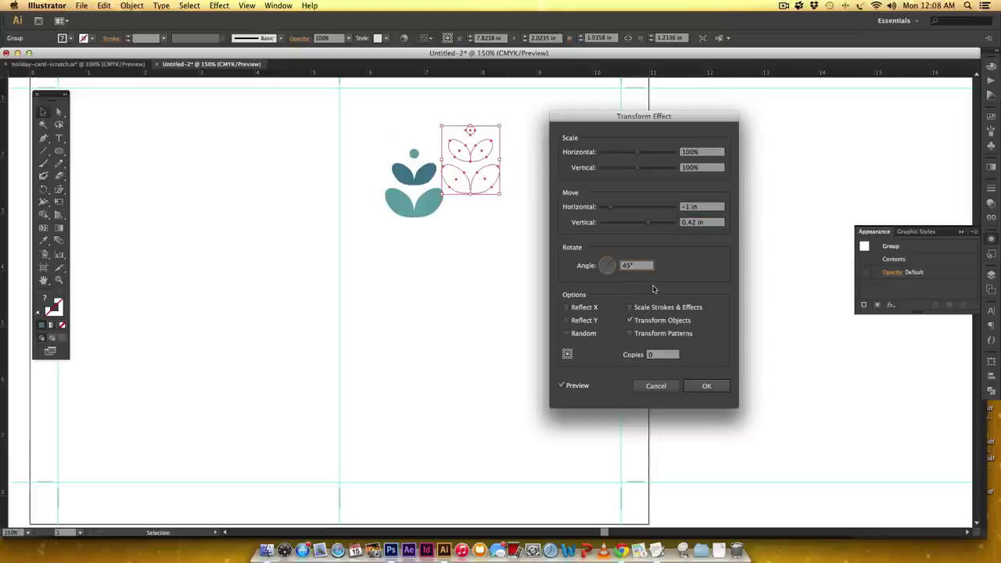
left_click(660, 355)
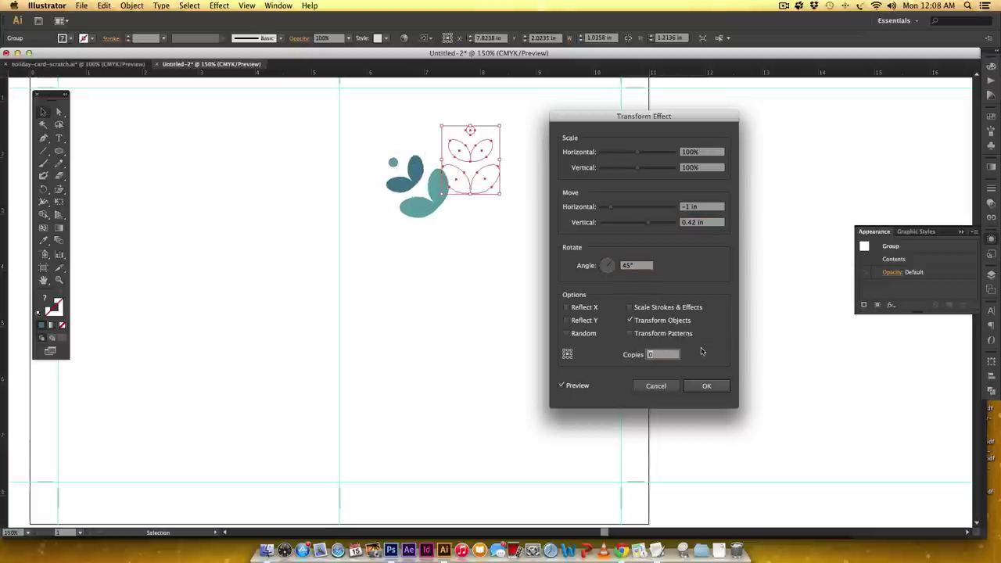
type("8")
left_click(644, 267)
left_click_drag(603, 118, 724, 111)
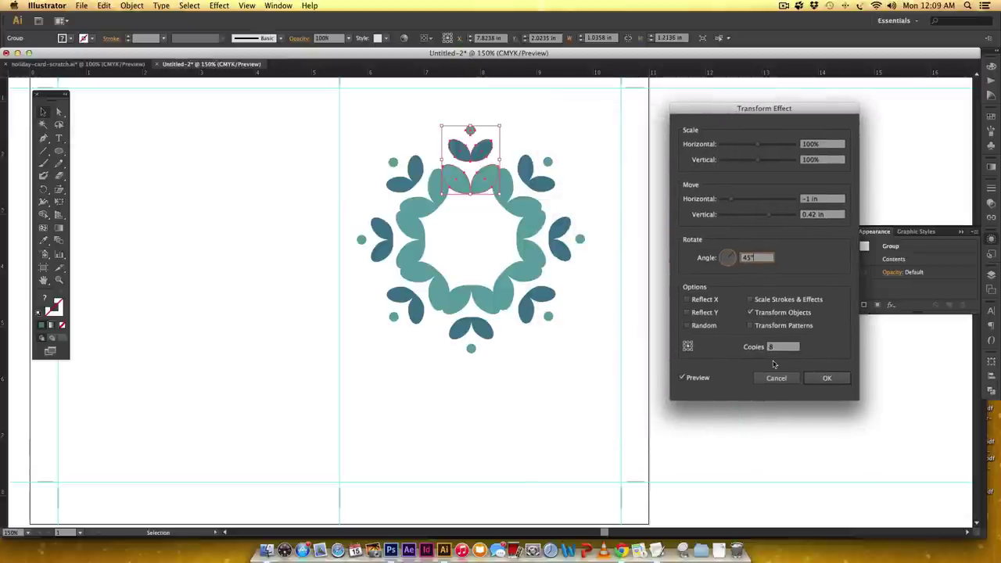
left_click(833, 379)
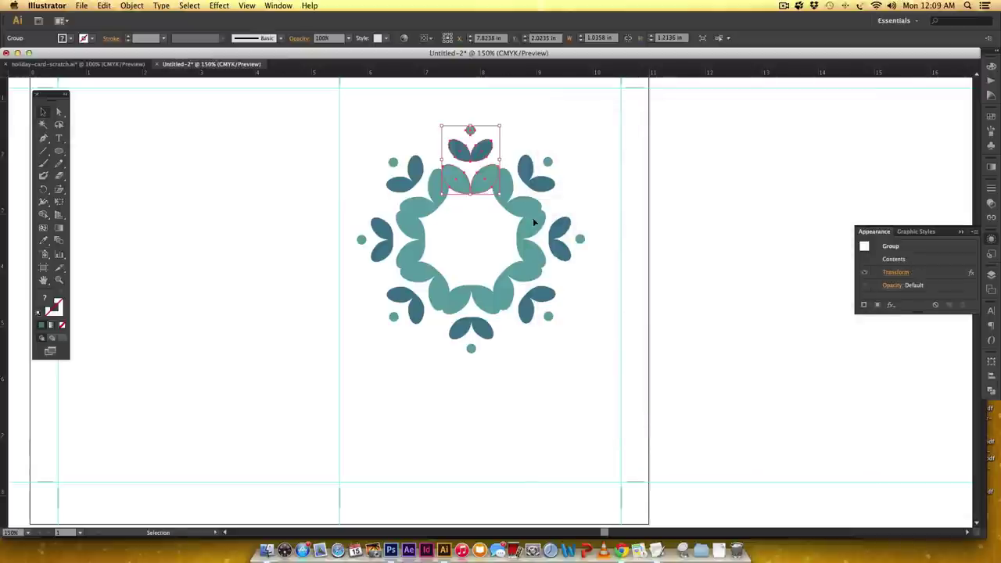
Move the snowflake so it sits centered across the card front, just below the upper guide
scroll(533, 217, "left", 3)
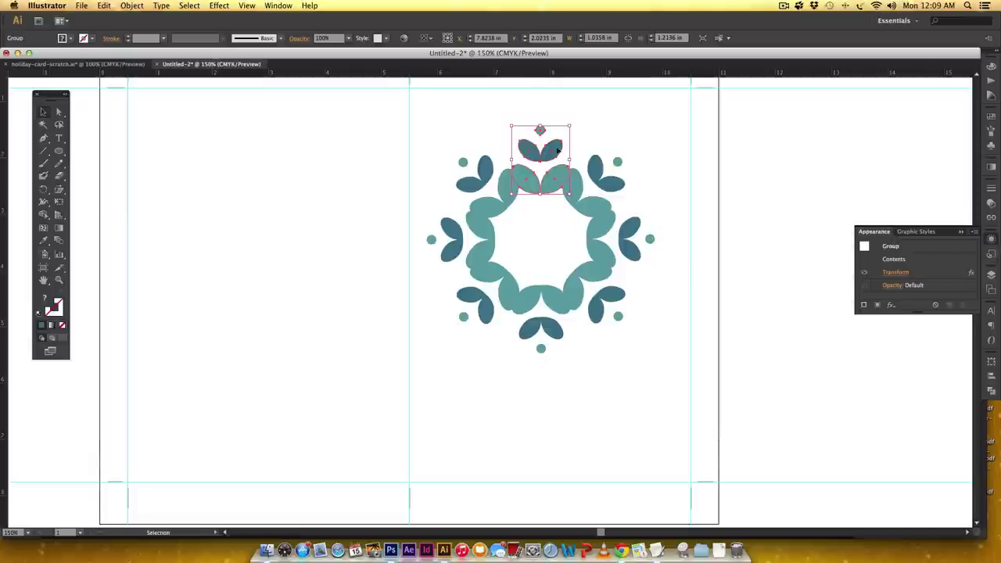
mouse_move(556, 150)
left_mouse_down()
mouse_move(628, 246)
mouse_move(576, 154)
left_mouse_up()
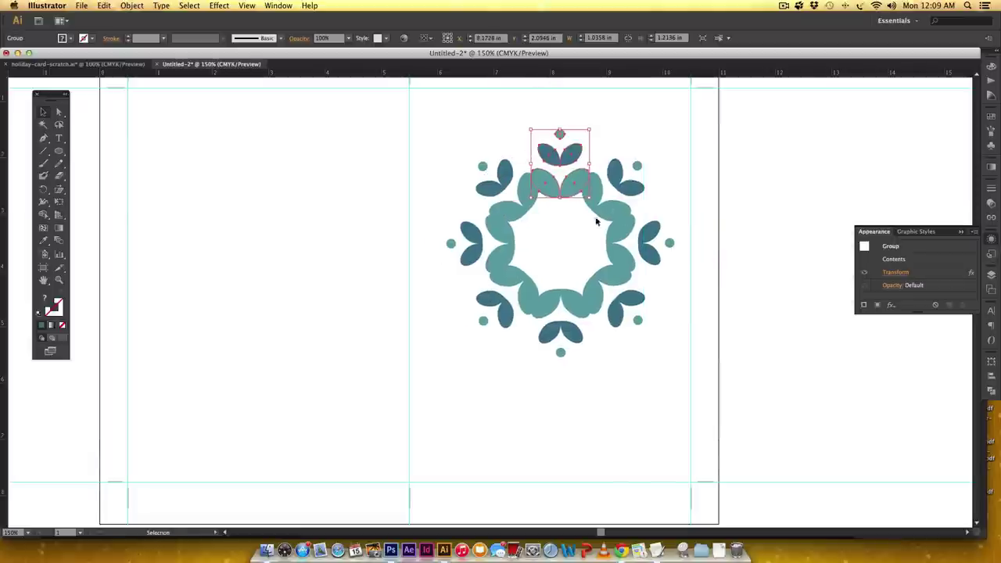
mouse_move(592, 190)
left_mouse_down()
mouse_move(536, 195)
mouse_move(588, 178)
left_mouse_up()
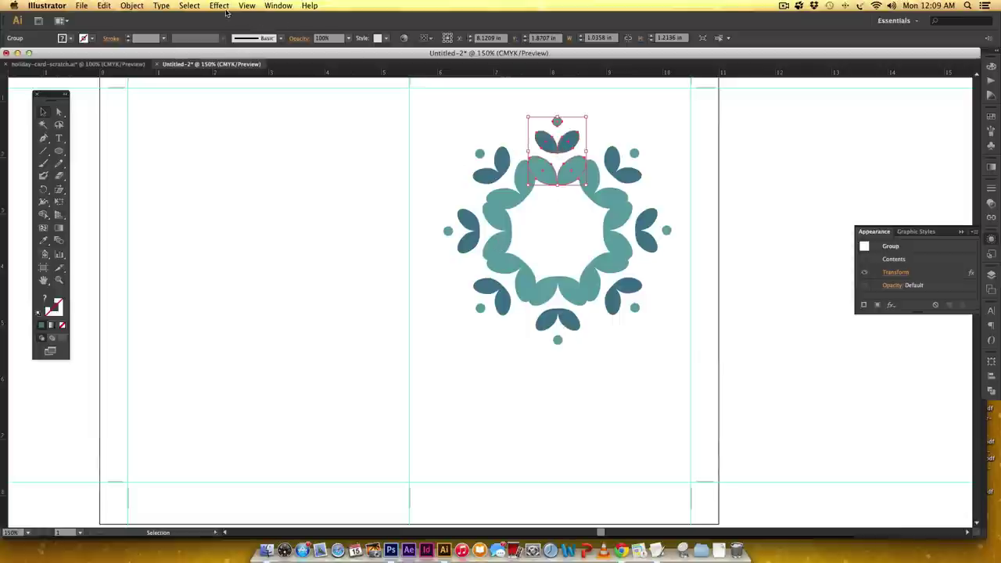
Expand the snowflake's appearance into real shapes and check that it selects as one group
left_click(132, 5)
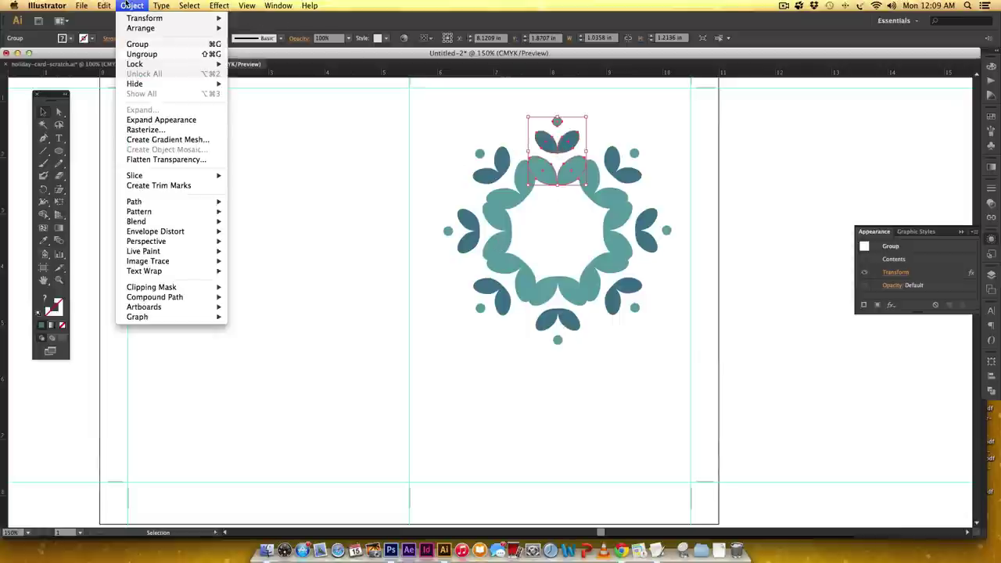
left_click(157, 120)
left_click(742, 302)
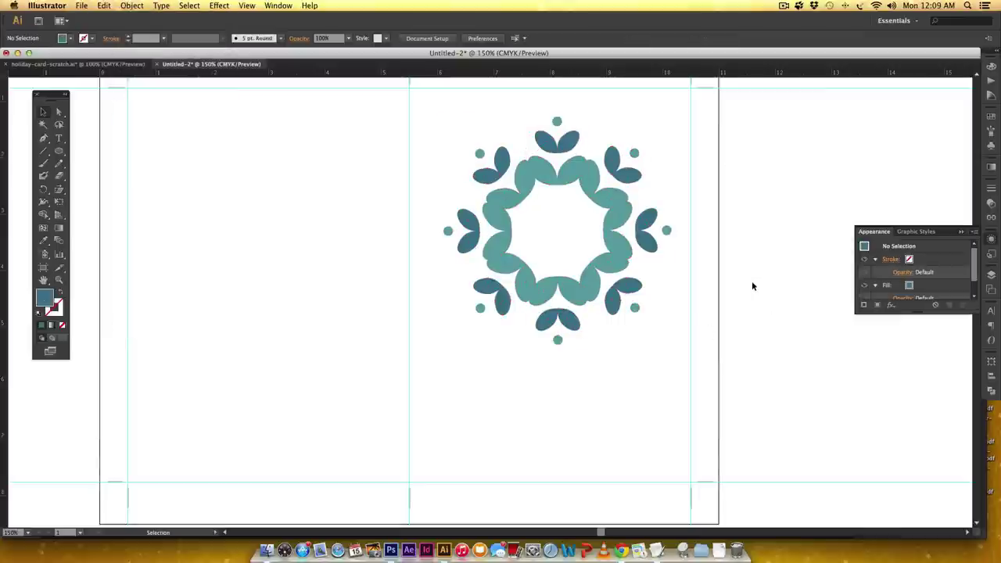
left_click(614, 196)
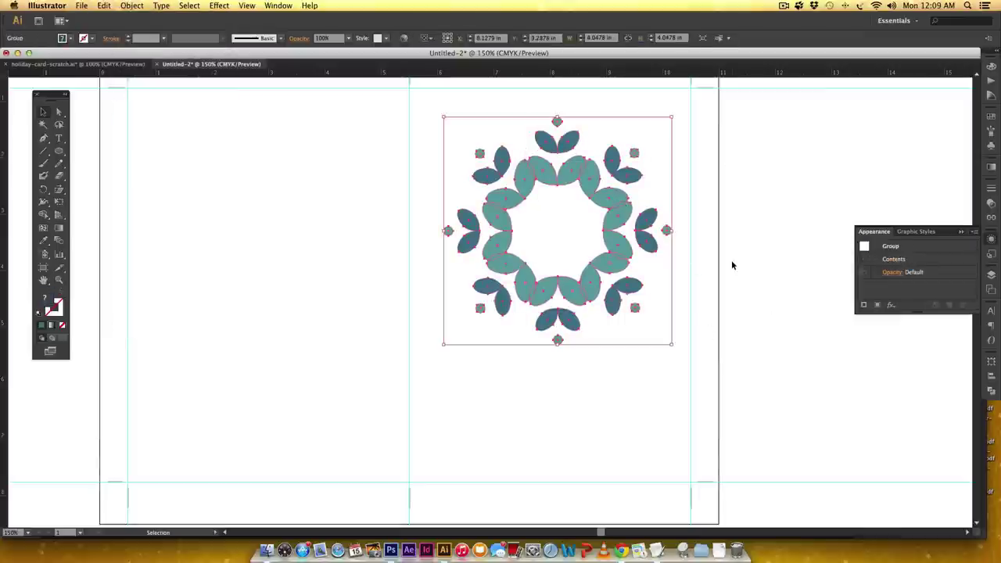
left_click(725, 202)
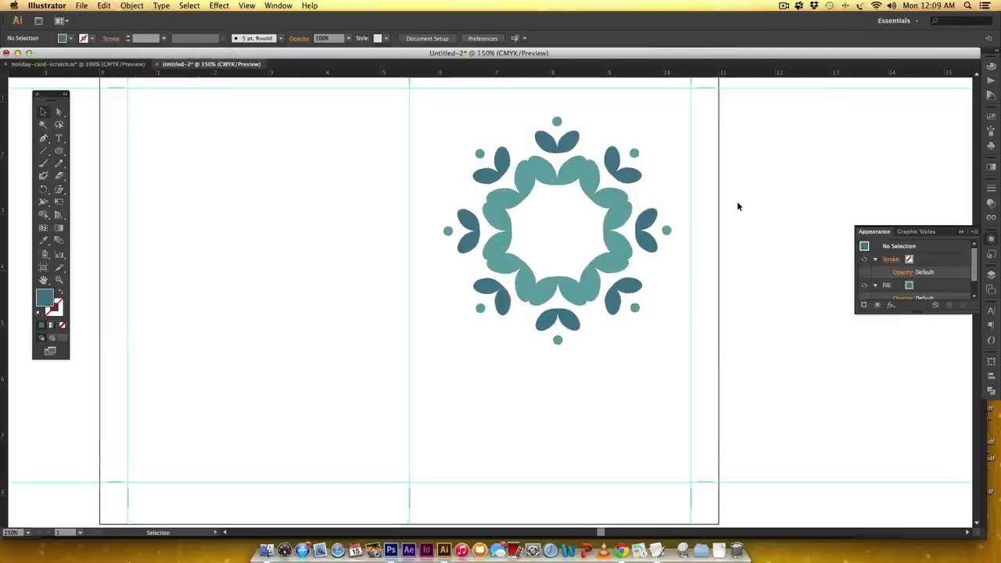
Draw a small dark blue circle near the center of the snowflake
left_click(59, 150)
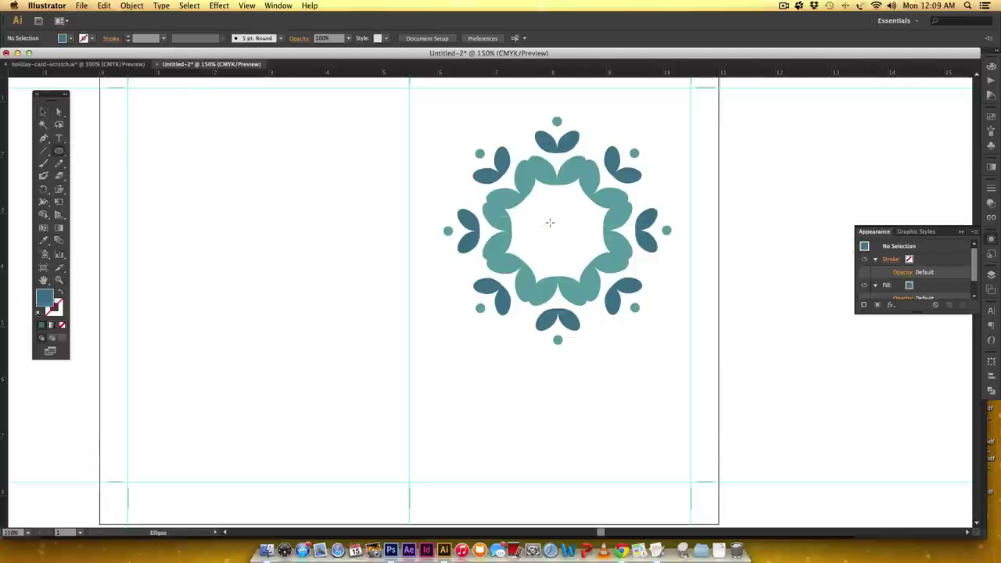
mouse_move(545, 214)
left_mouse_down()
mouse_move(574, 234)
mouse_move(561, 232)
left_mouse_up()
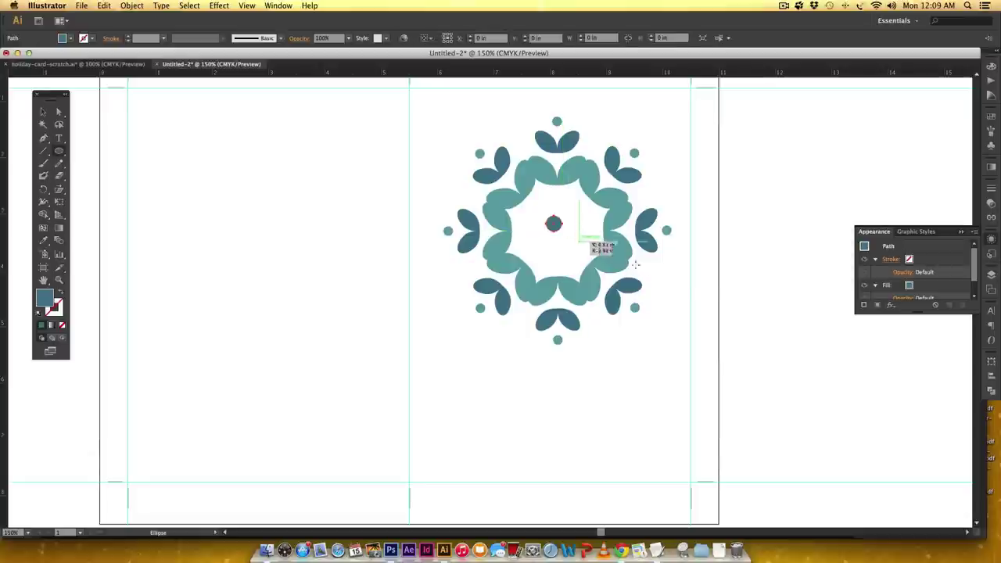
Align the small center circle and the snowflake to each other, centered both horizontally and vertically
key("v")
left_click(728, 273)
left_click_drag(698, 125, 473, 337)
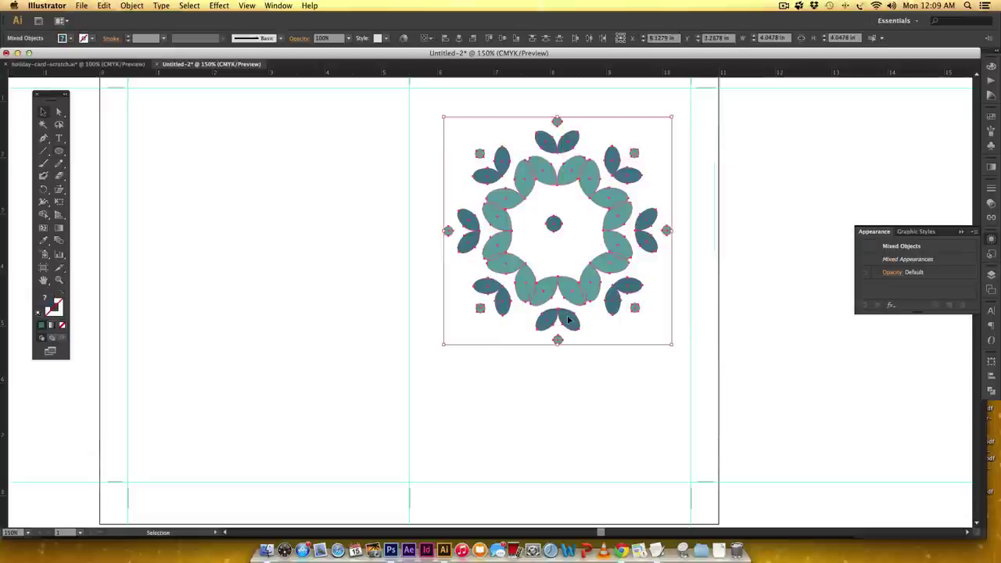
left_click(461, 38)
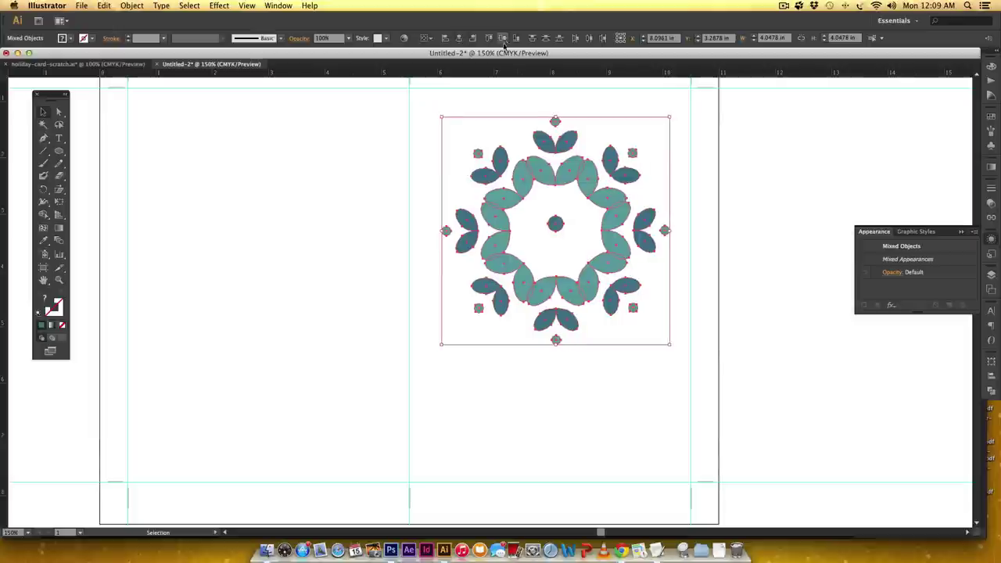
left_click(503, 39)
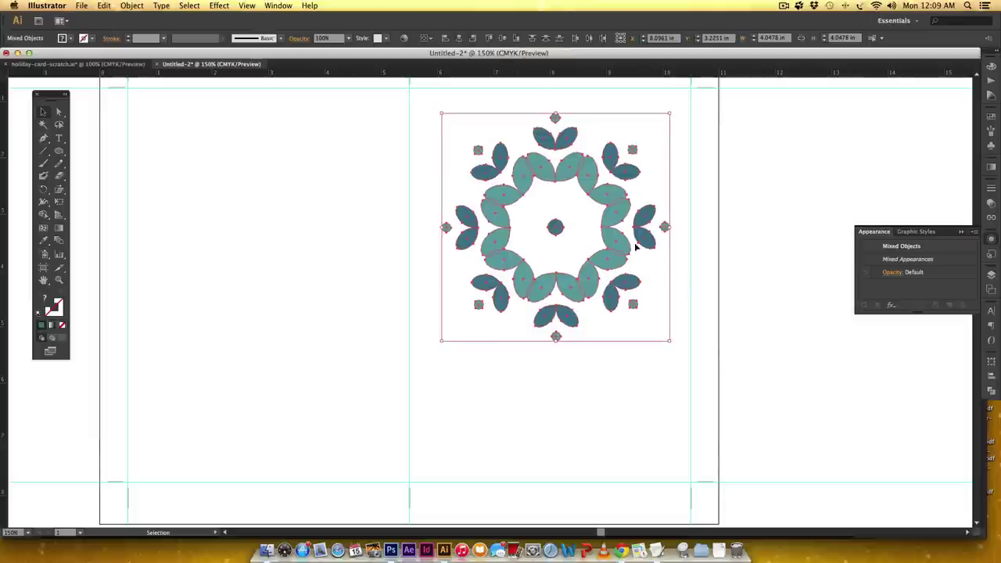
Select the whole snowflake together with its center circle and group them
left_click(718, 230)
left_click_drag(691, 129, 451, 340)
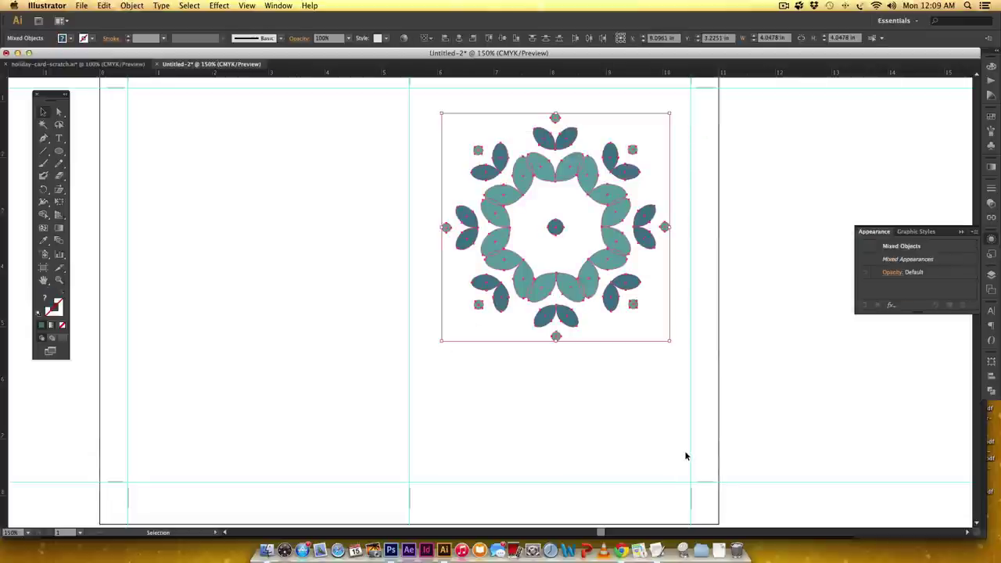
key("a")
key("v")
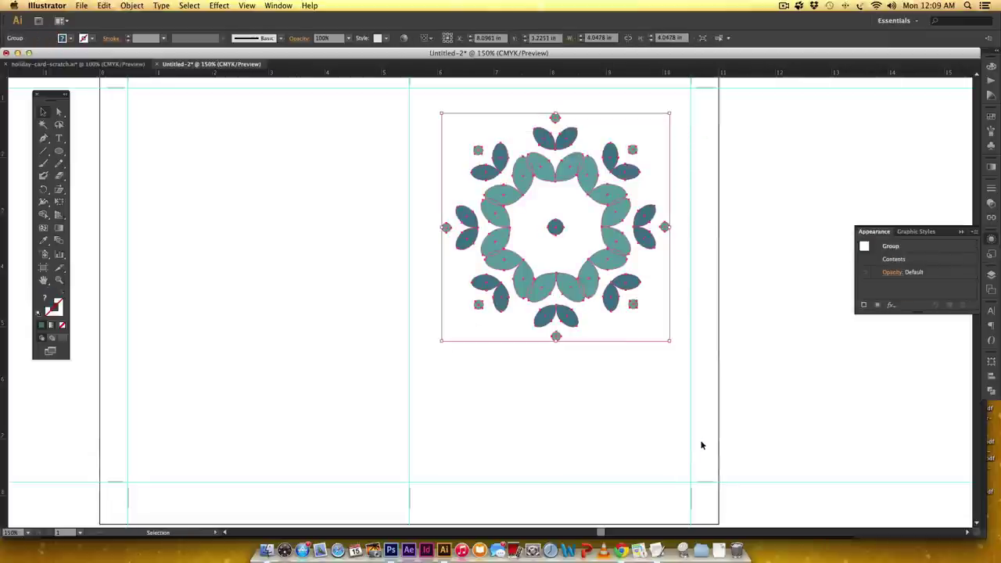
Scale the snowflake group down proportionally and reposition it roughly in the horizontal middle of the card front
left_click_drag(664, 227, 638, 213)
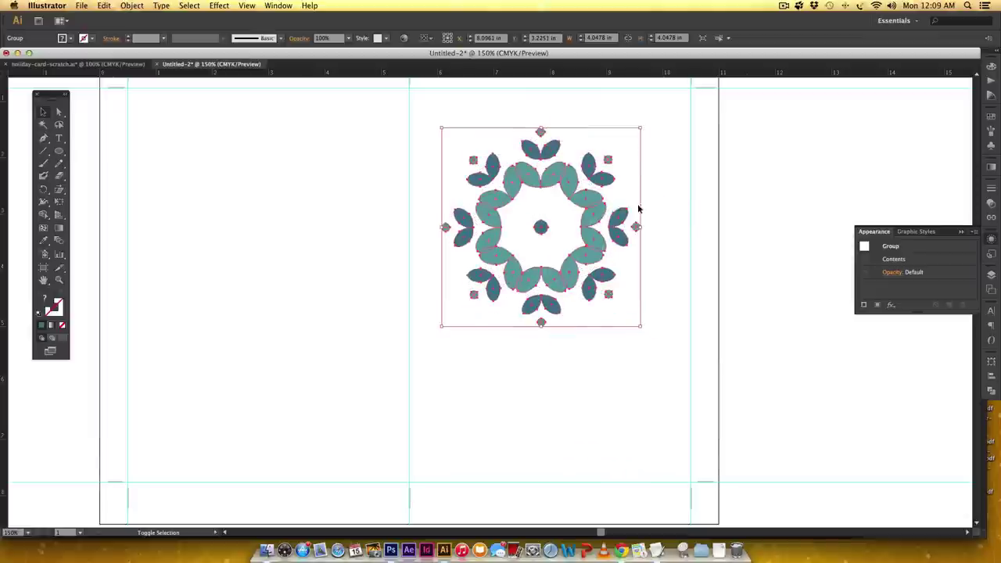
left_click_drag(576, 196, 597, 198)
left_click(766, 237)
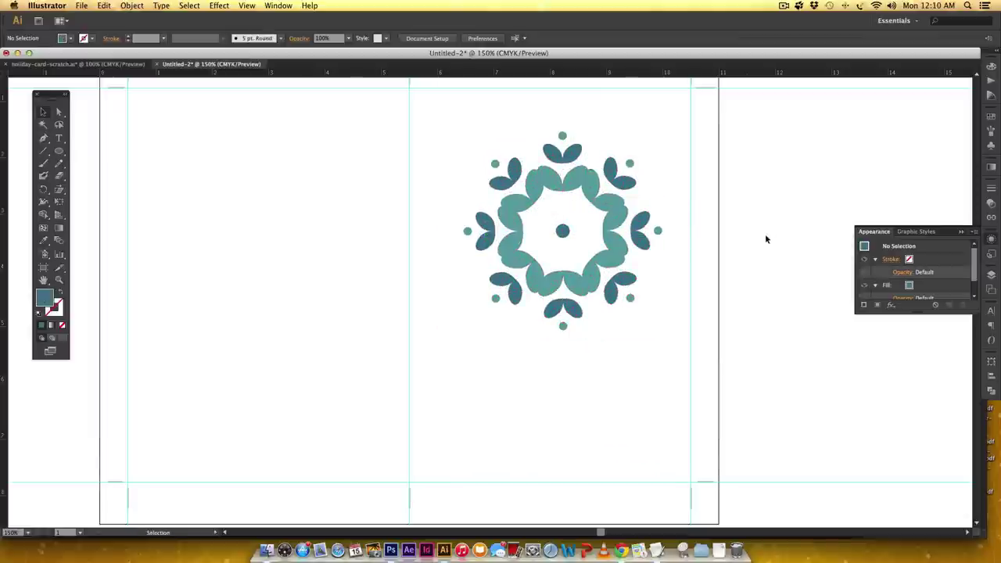
left_click_drag(690, 287, 687, 284)
scroll(695, 266, "down", 2)
key("super+minus")
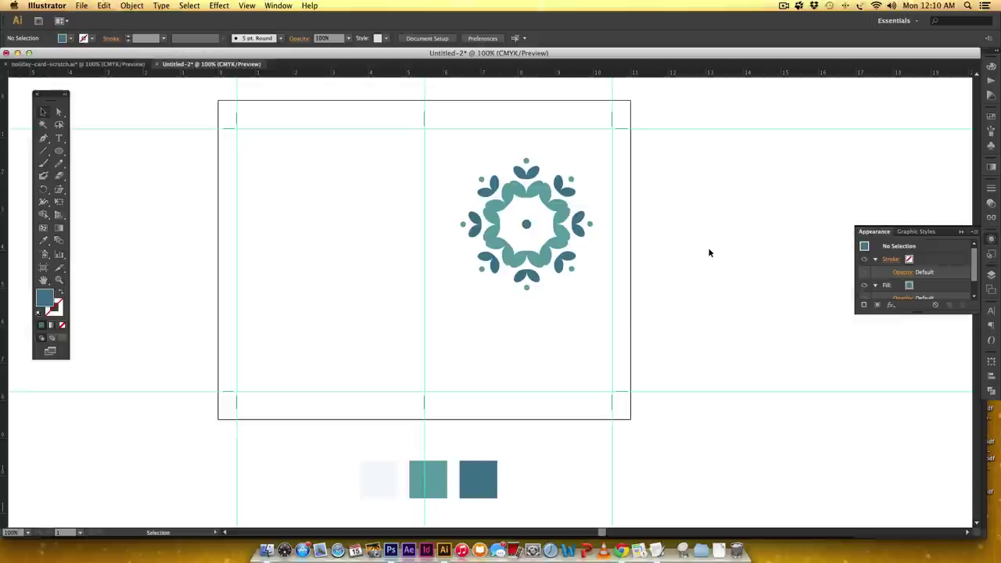
left_click_drag(677, 198, 699, 212)
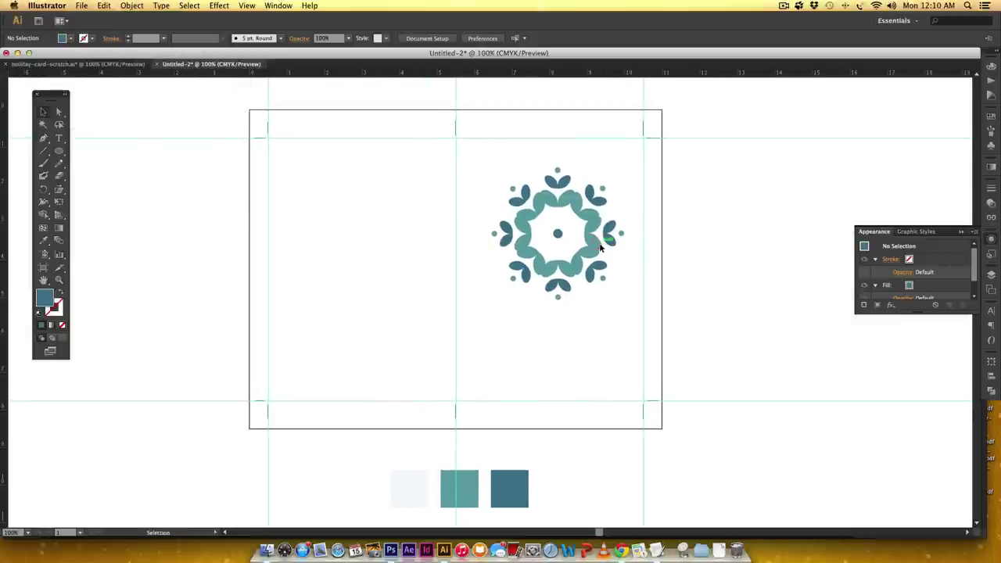
left_click_drag(605, 247, 595, 247)
left_click(675, 301)
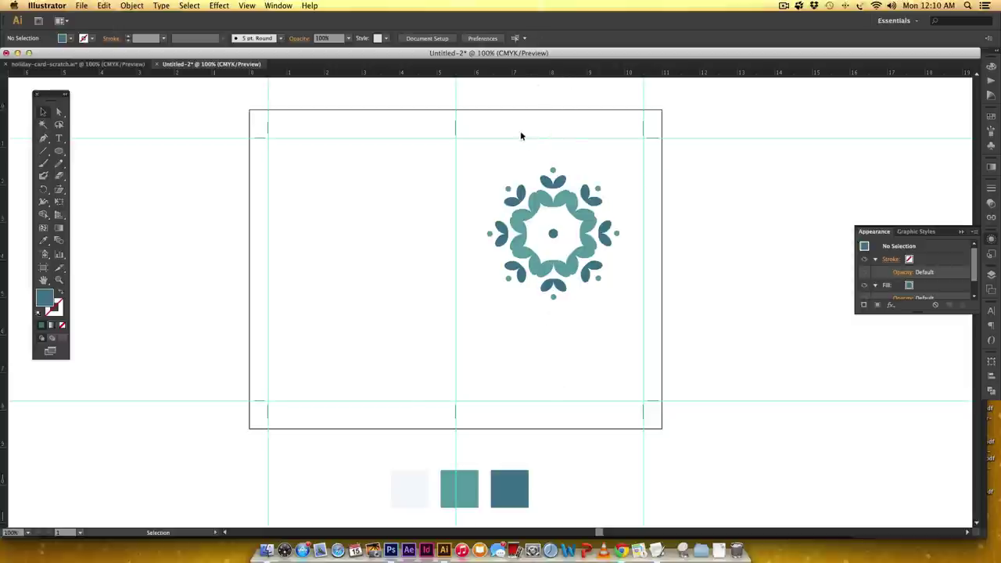
Draw a helper bar 5 in wide and about 0.32 in high above the snowflake, spanning the card front between the guides
key("m")
left_click_drag(455, 143, 643, 155)
key("v")
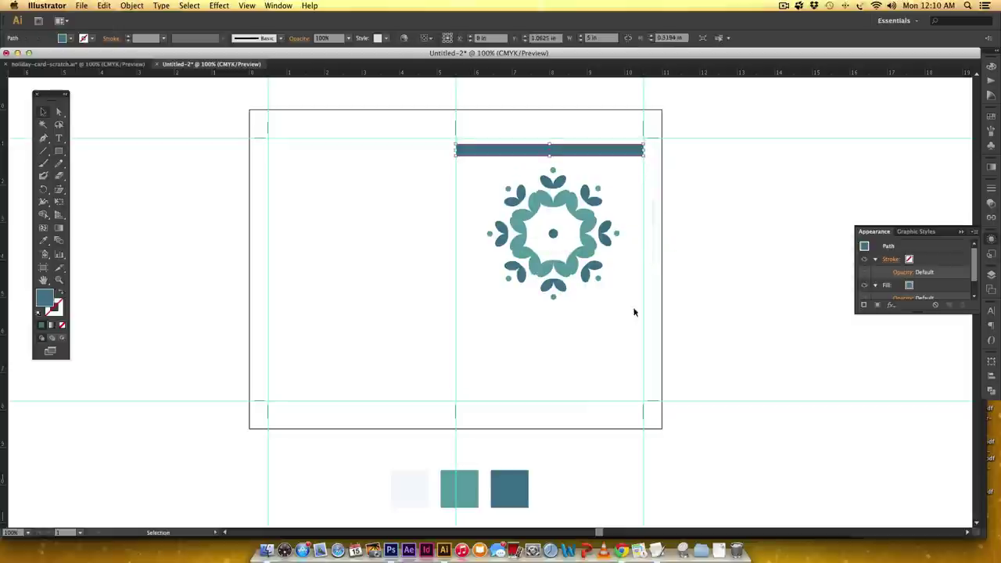
Center the snowflake horizontally on the helper bar as key object, and delete the bar
left_click_drag(599, 341, 522, 114)
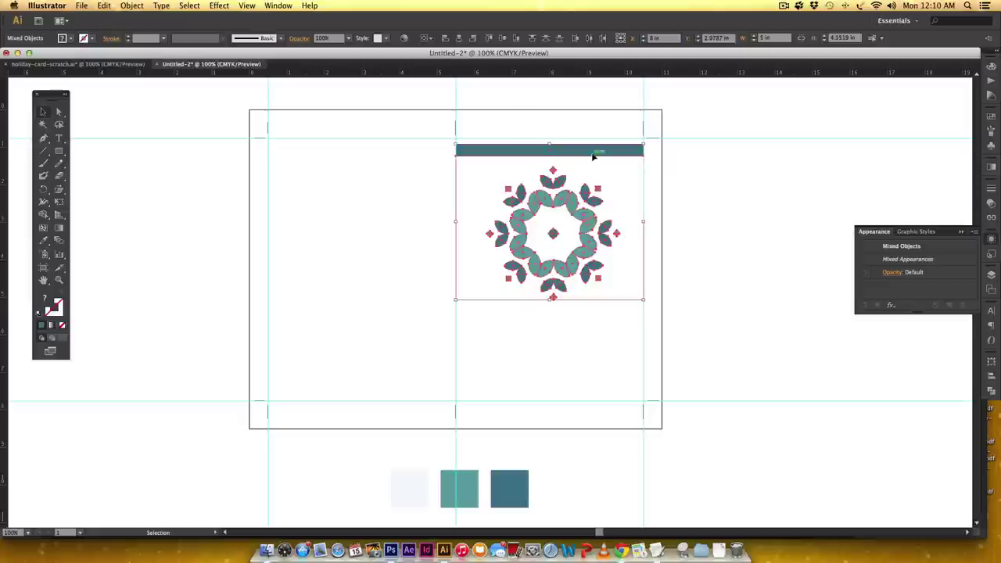
left_click(592, 154)
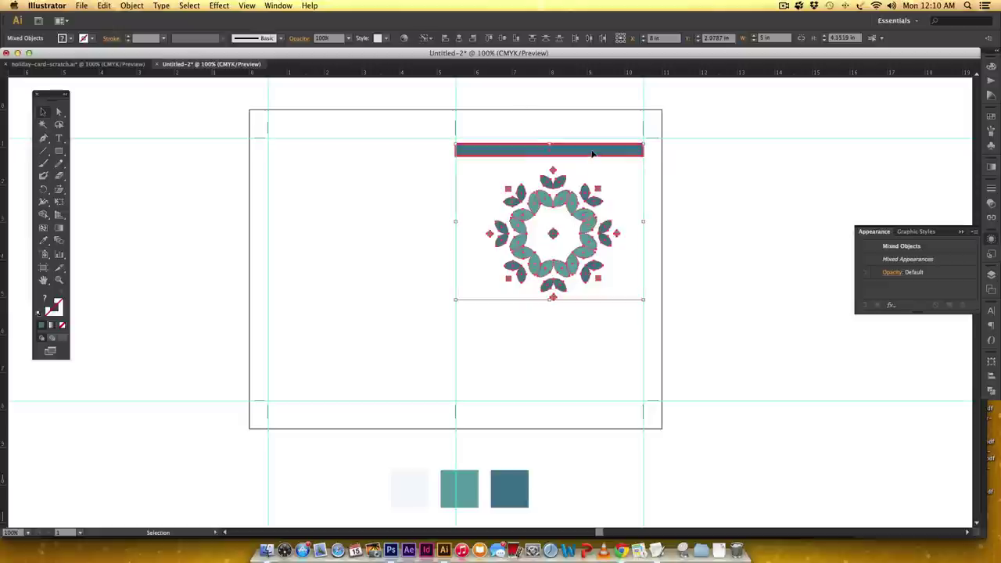
left_click(459, 38)
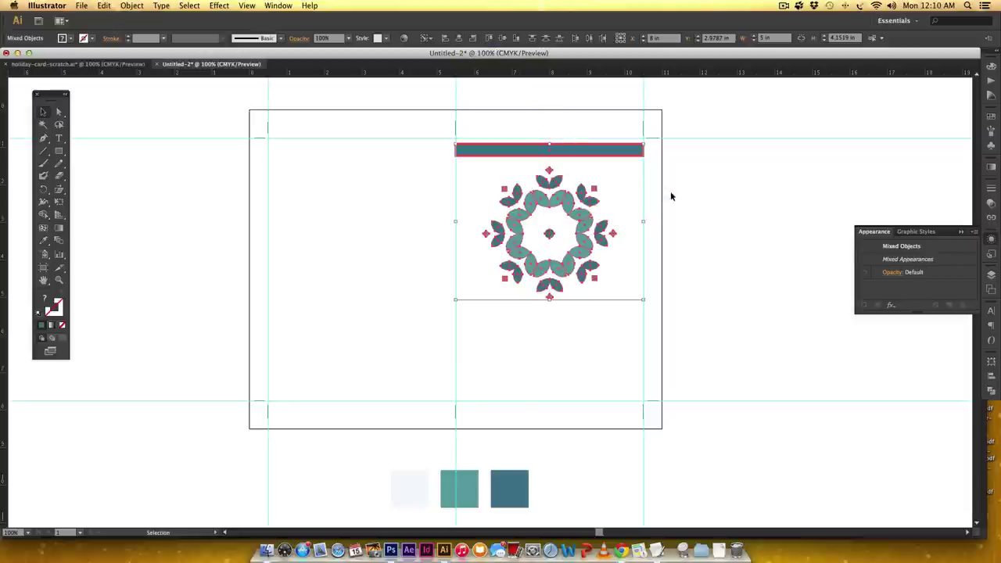
left_click(599, 150)
key("Delete")
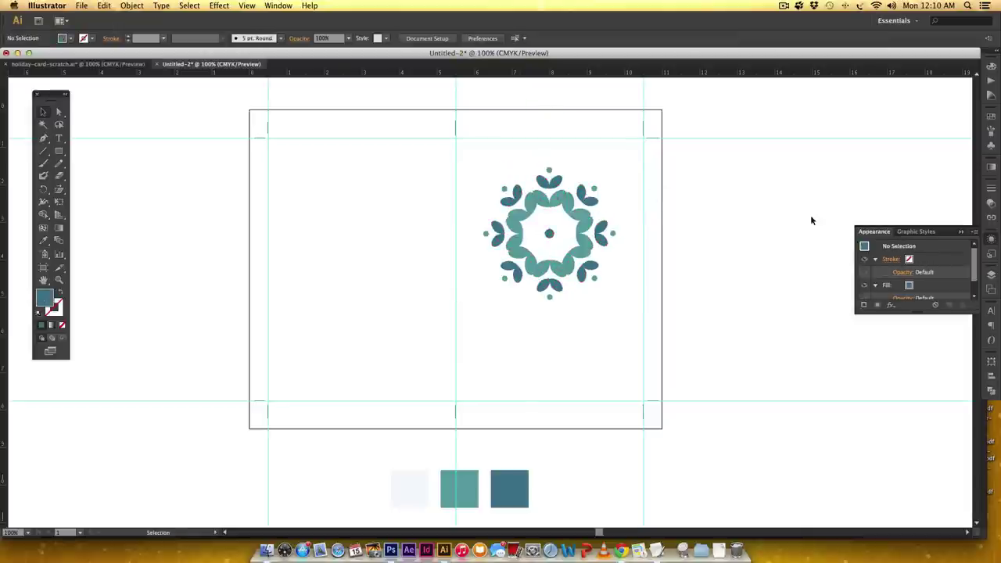
Add the point text "happy holidays" below the snowflake on the card front
mouse_move(652, 283)
left_mouse_down()
mouse_move(652, 248)
mouse_move(649, 286)
left_mouse_up()
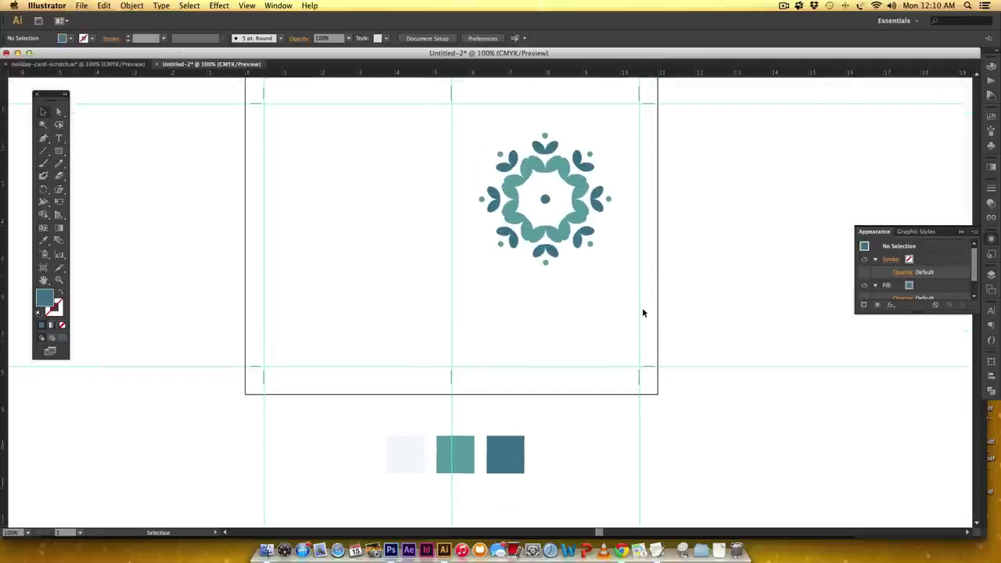
type("t")
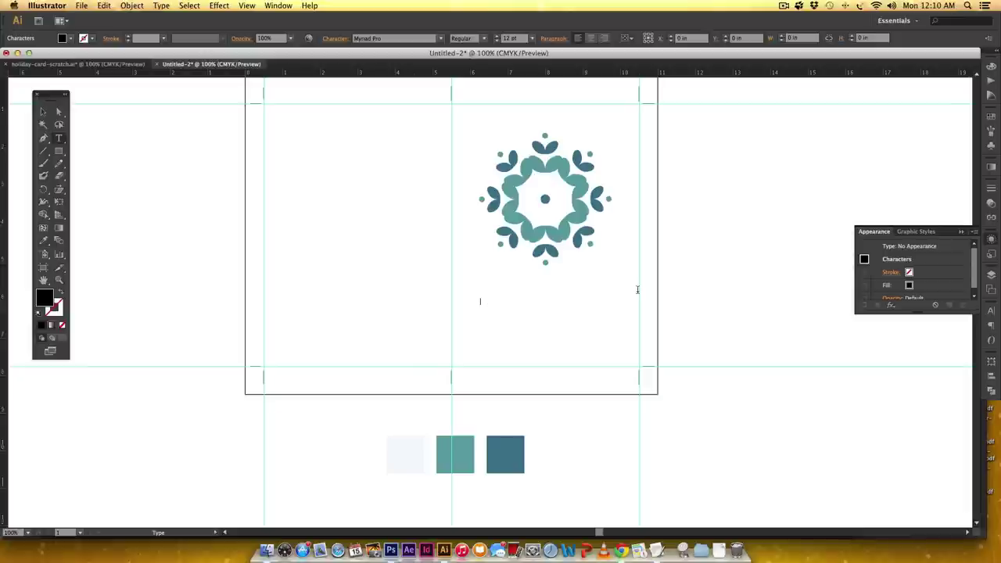
type("happy holidays")
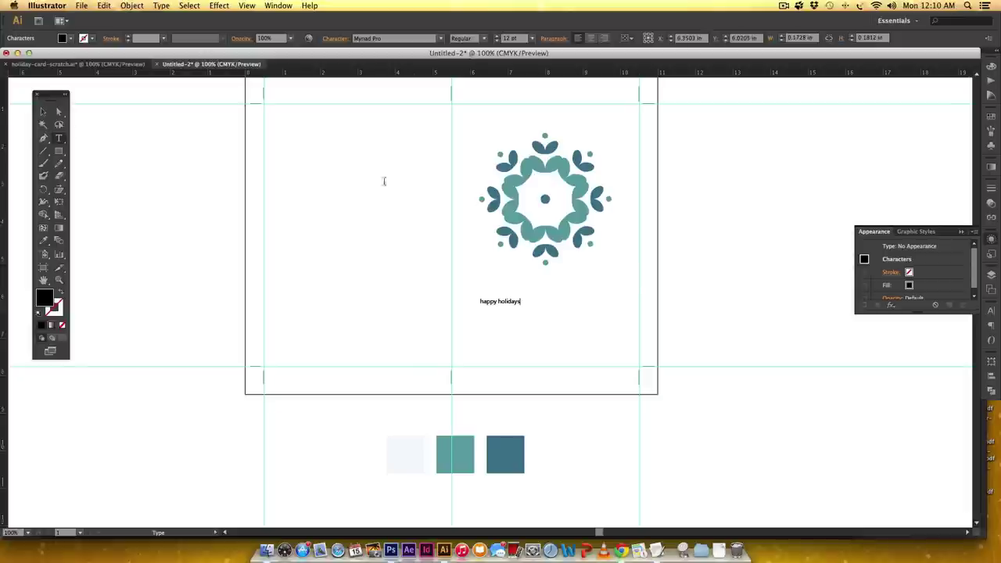
left_click(43, 111)
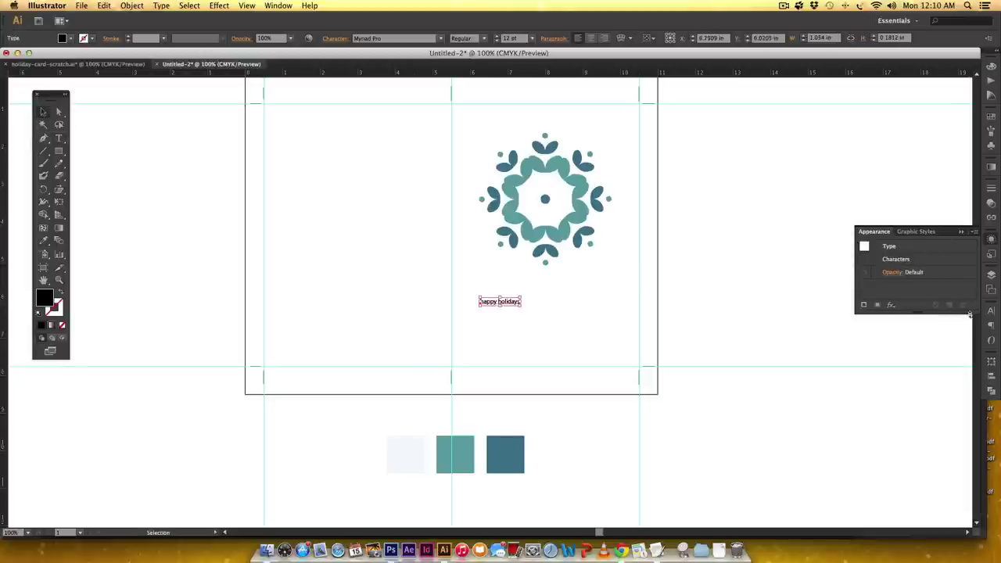
Set the greeting's font to Novecento sans wide, Normal, with tracking of 150
left_click(991, 310)
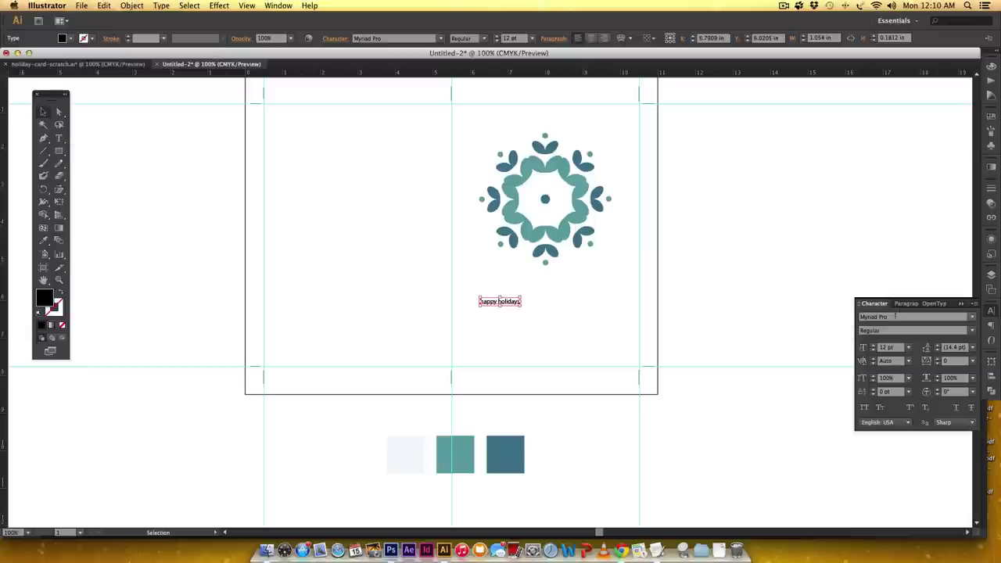
left_click(895, 316)
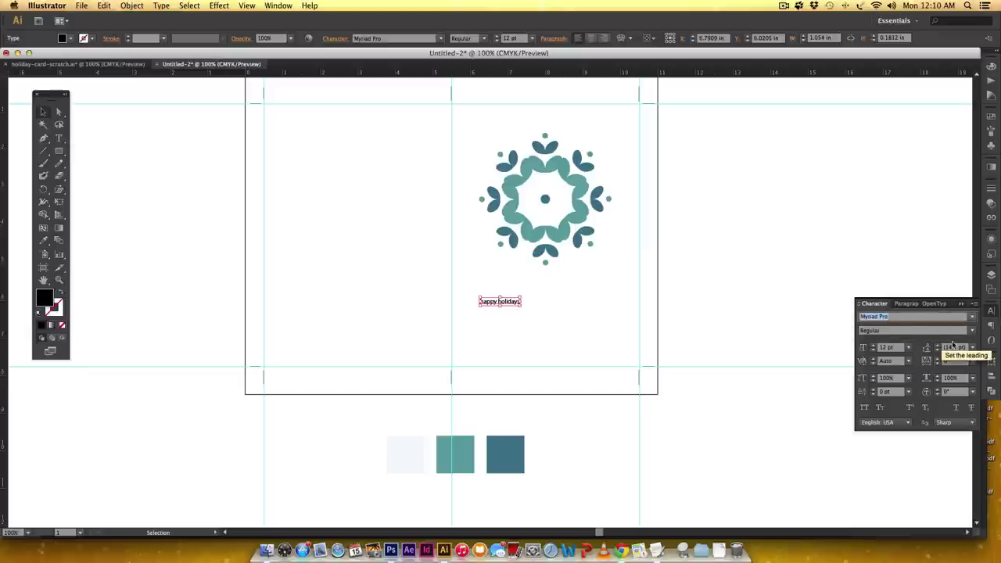
type("Novecento Light Wide")
type(" s")
key("Return")
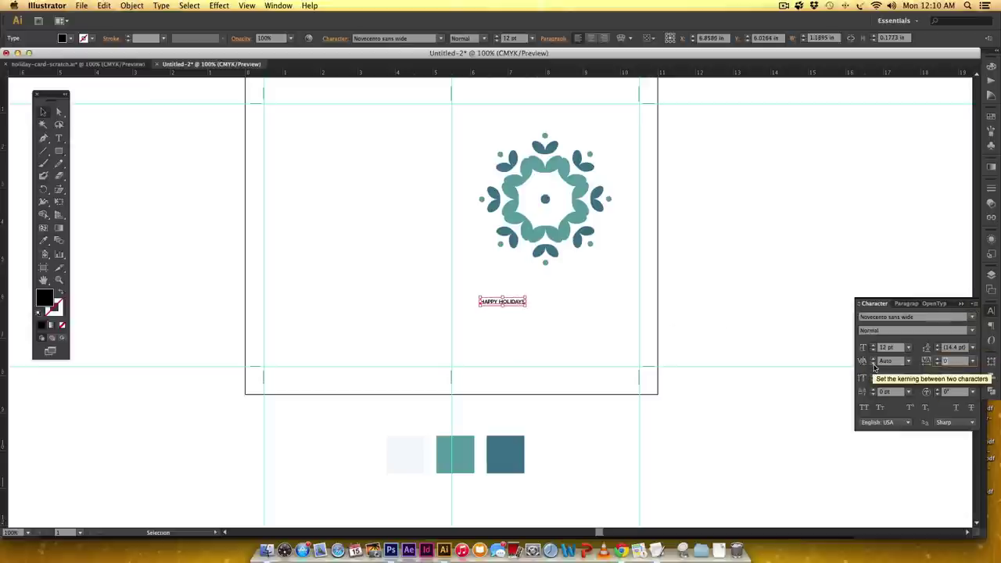
key("Return")
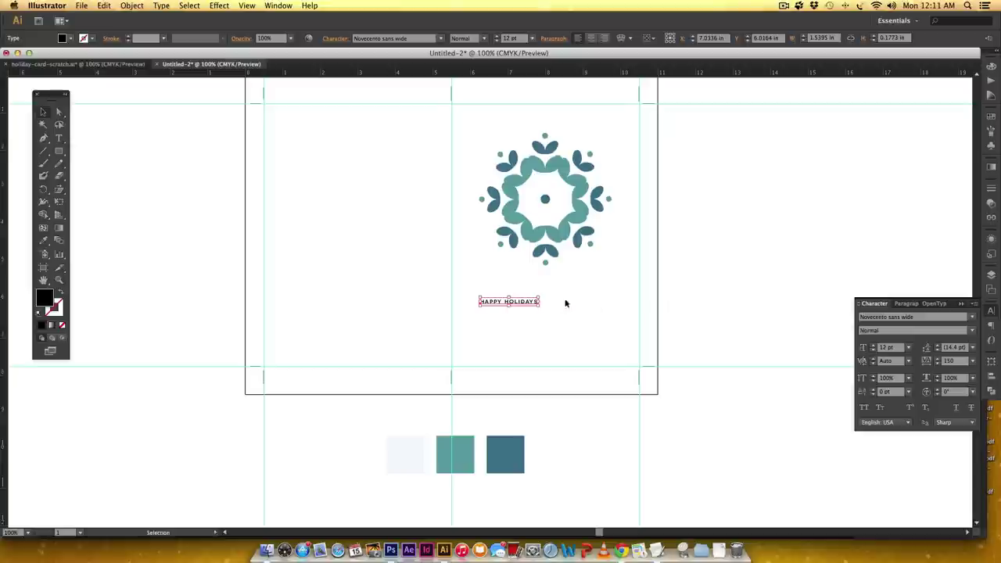
Scale the greeting up to about 31 pt so it spans about 4 in beneath the snowflake
left_click_drag(541, 301, 599, 313)
left_click(678, 286)
scroll(657, 383, "down", 2)
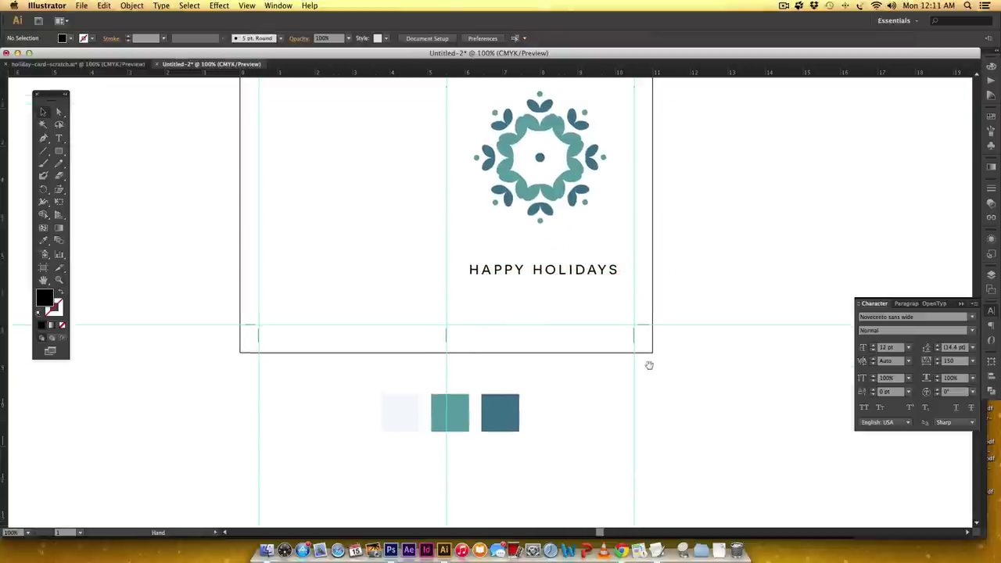
Recolor the greeting text by sampling the dark blue swatch below the artboard
left_click(590, 270)
key("i")
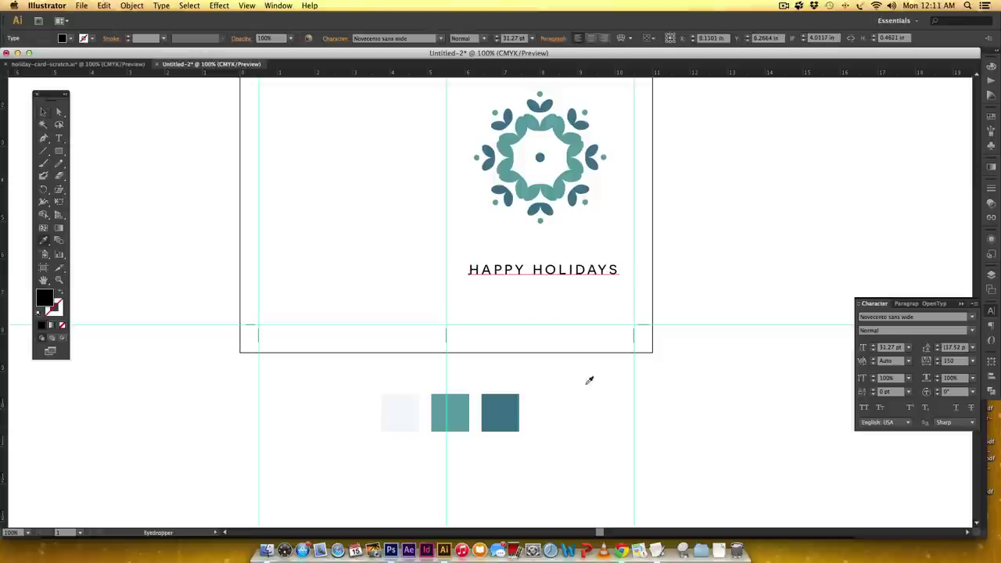
left_click(514, 395)
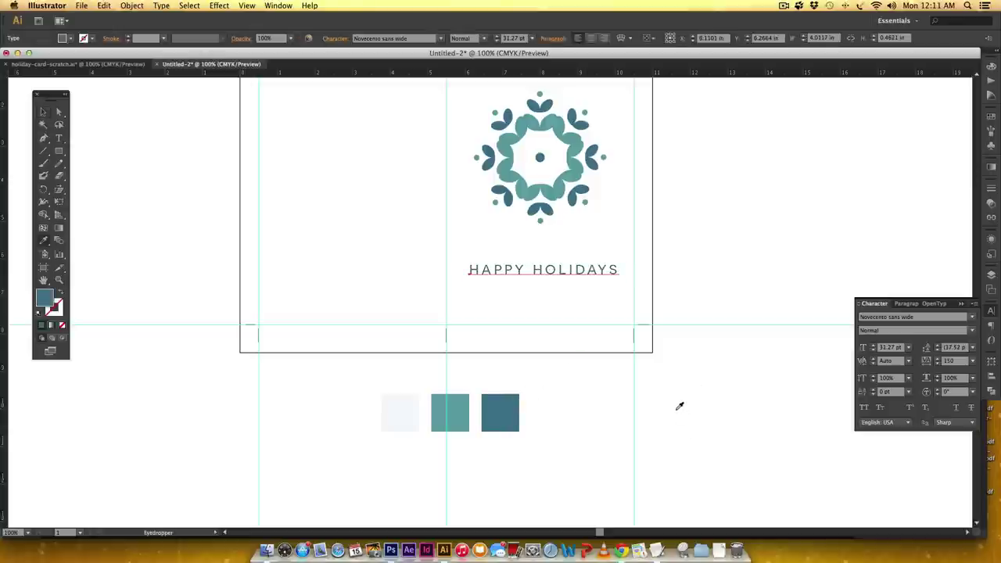
key("v")
left_click(649, 418)
Enlarge the greeting slightly about its center to a width of about 4.13 in
scroll(618, 413, "down", 2)
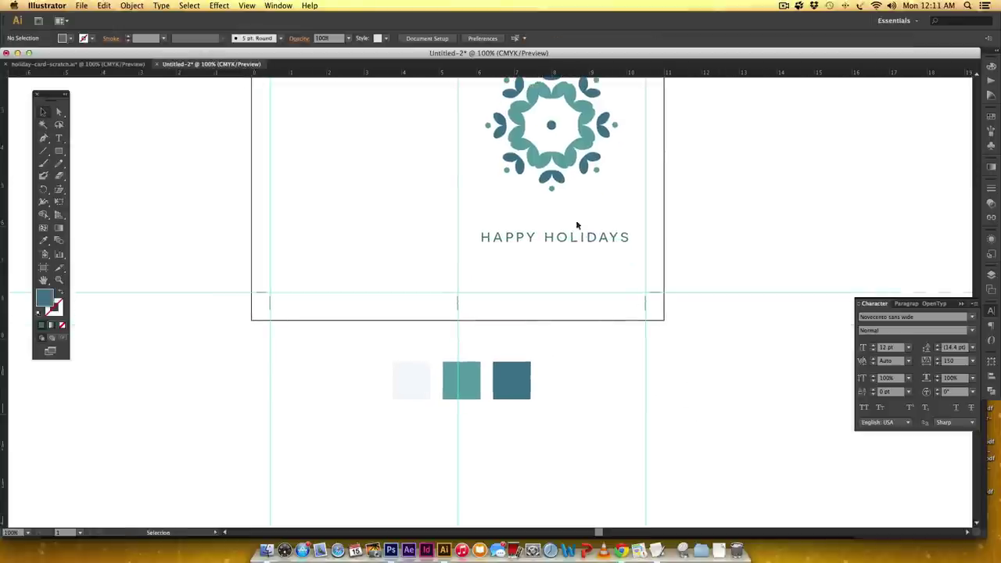
left_click(567, 243)
left_click_drag(554, 239, 555, 245)
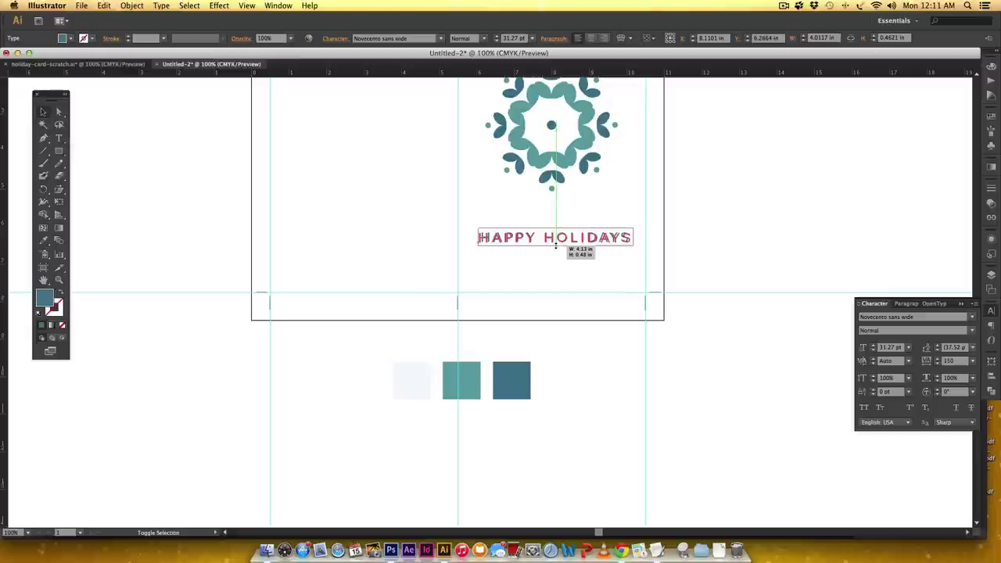
left_click(567, 305)
Add a small "from the" line with the family's surname below the greeting on the card front
scroll(687, 283, "up", 2)
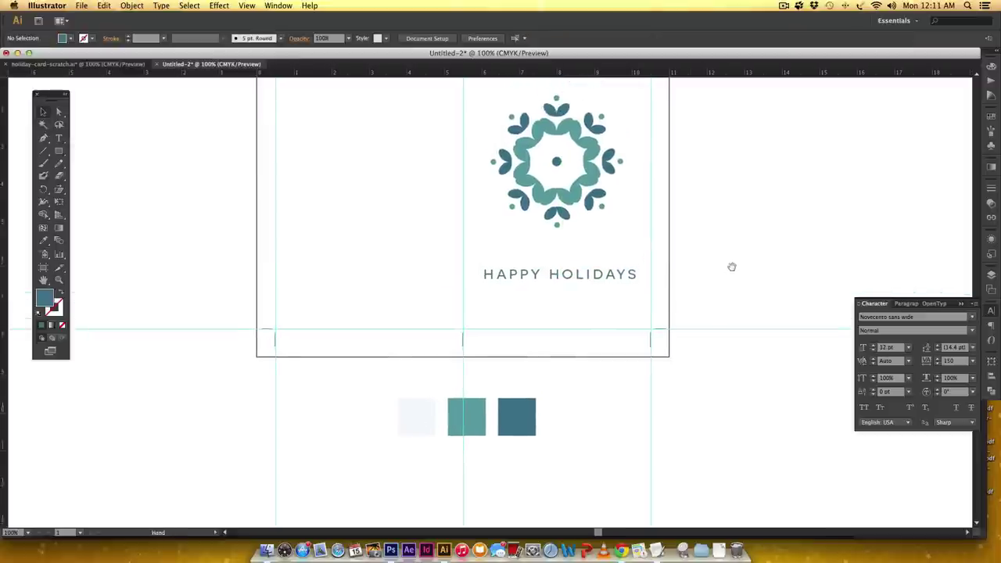
left_click_drag(731, 266, 738, 291)
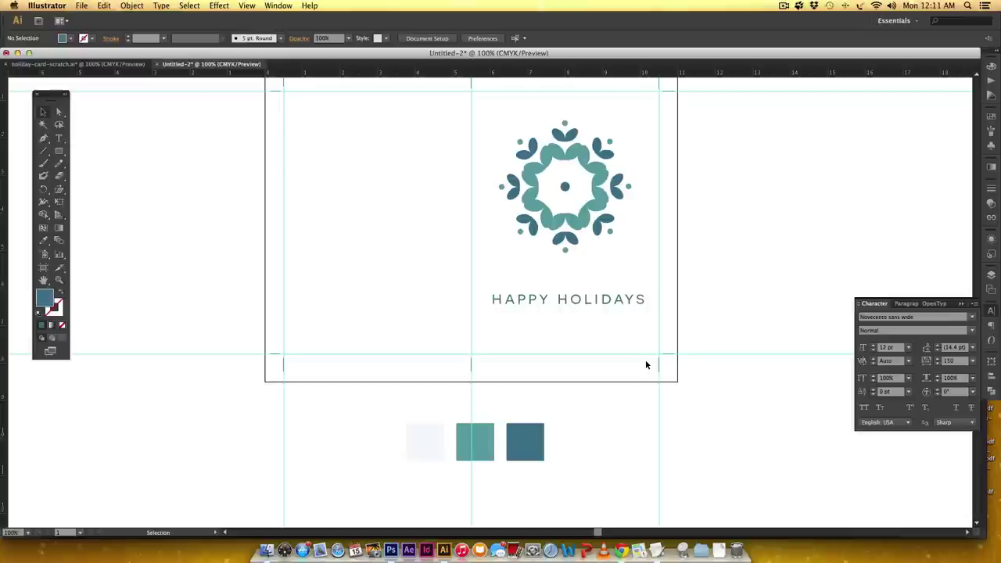
key("t")
left_click(565, 339)
type("FO")
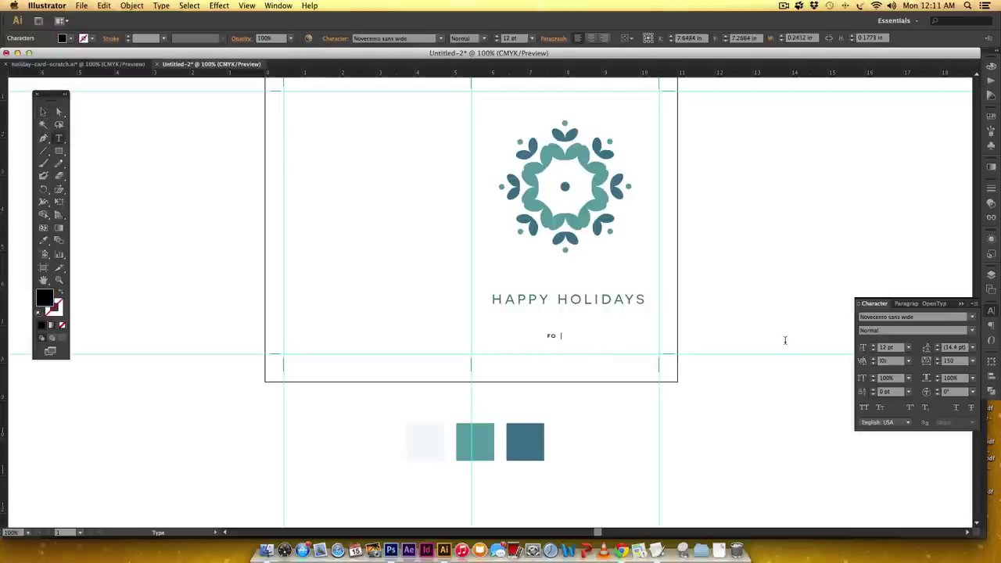
type("ROM THE SMITHS")
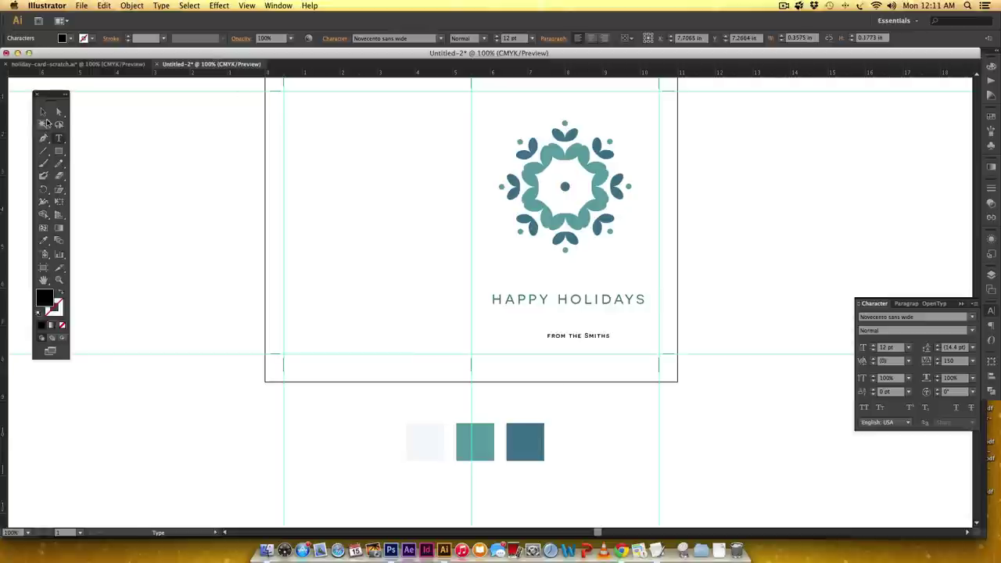
left_click(43, 111)
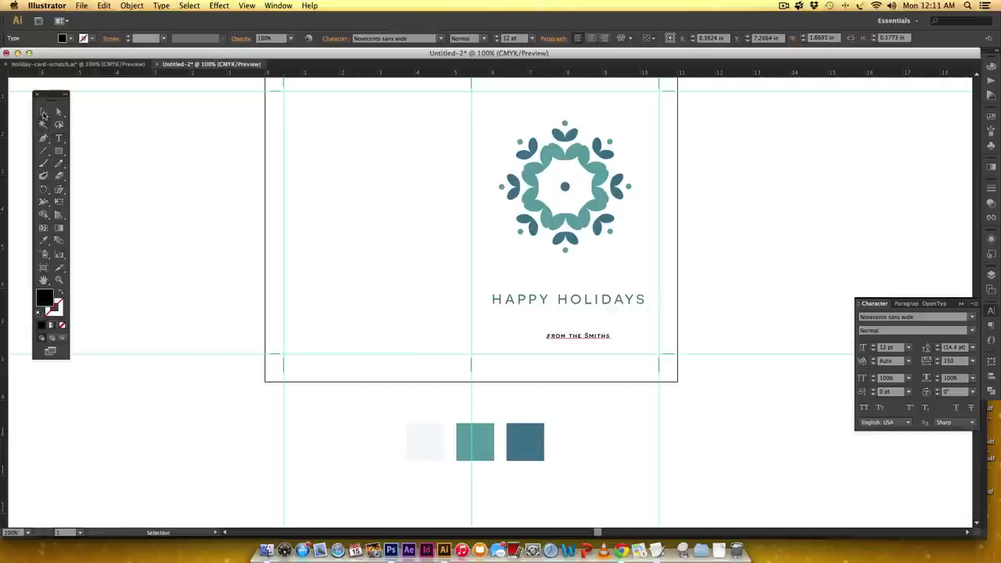
Set the font of the signature line below the greeting to Allura Regular
left_click(921, 316)
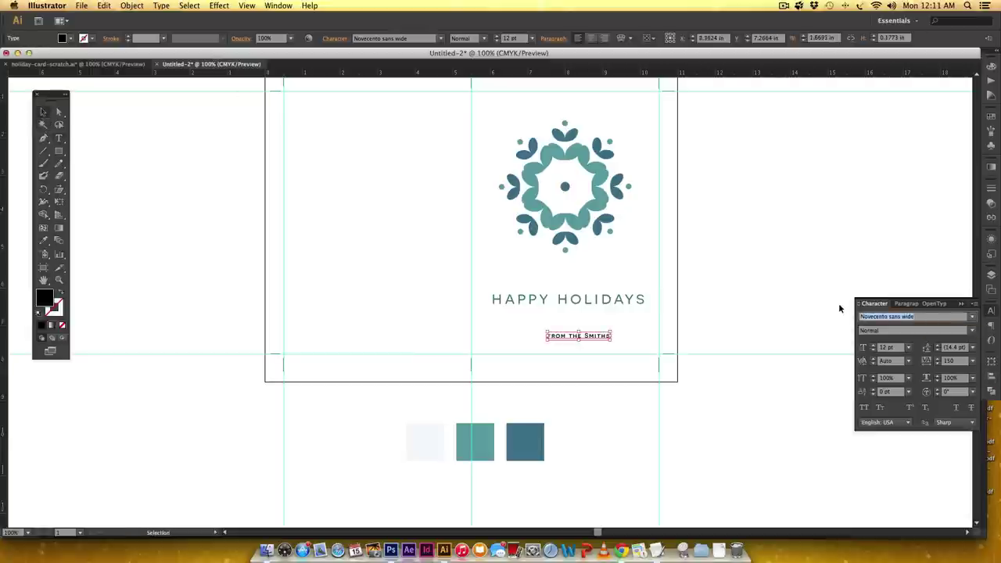
type("all")
key("Return")
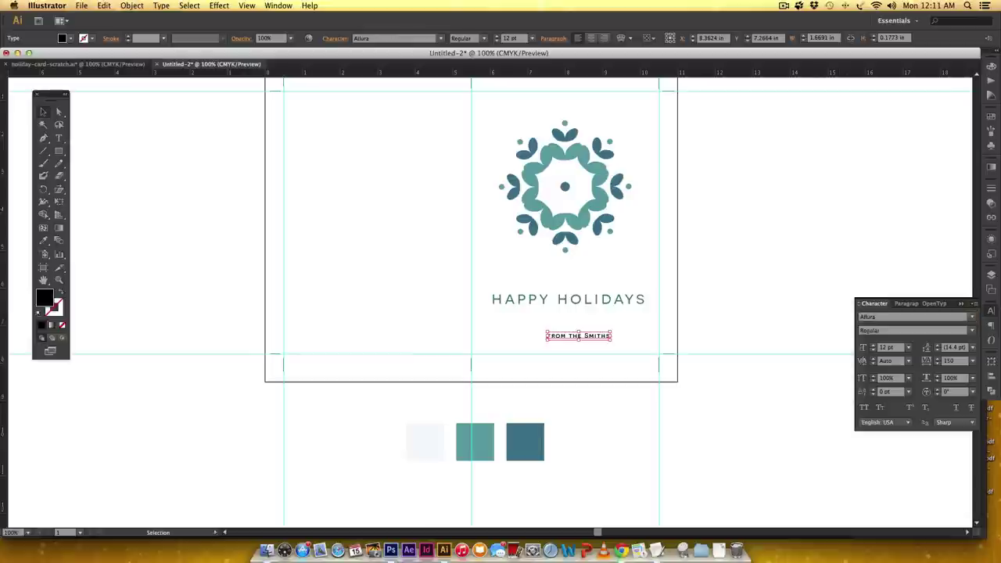
Set the signature line's tracking to 0, then enlarge it to about 22.1 pt and place it closer beneath the greeting
left_click(944, 361)
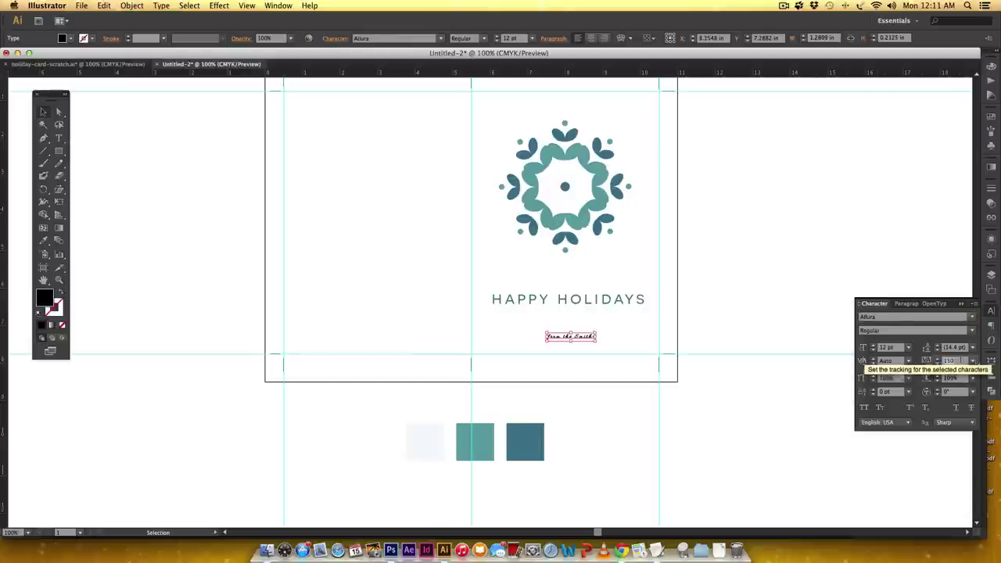
type("0")
key("Return")
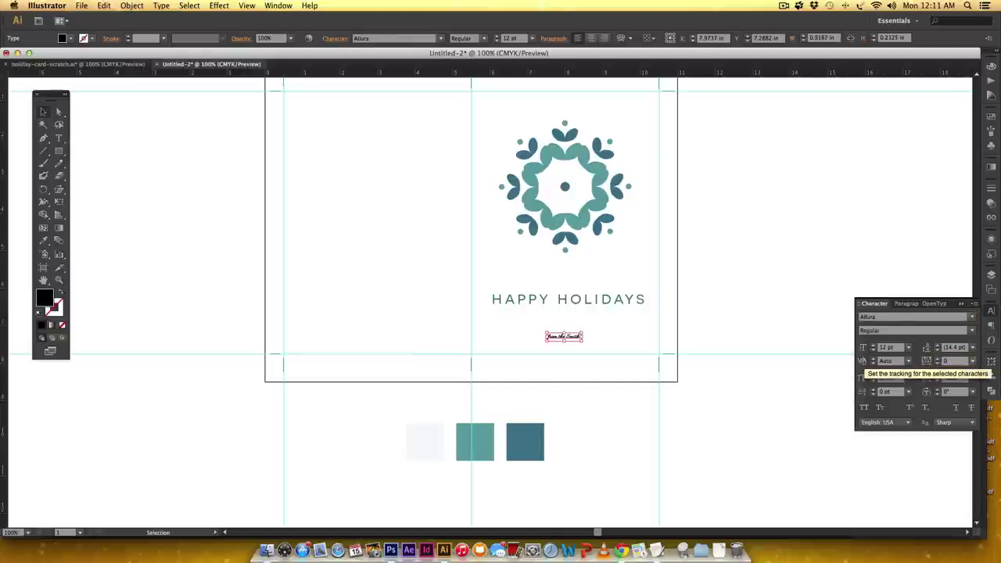
left_click_drag(585, 341, 591, 321)
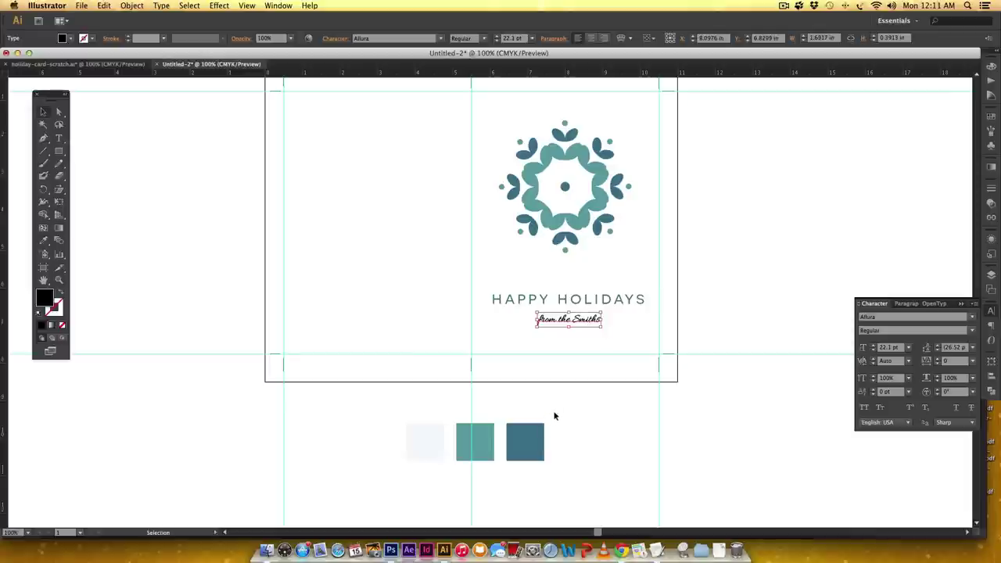
Recolor the signature line by sampling the teal swatch below the artboard
key("i")
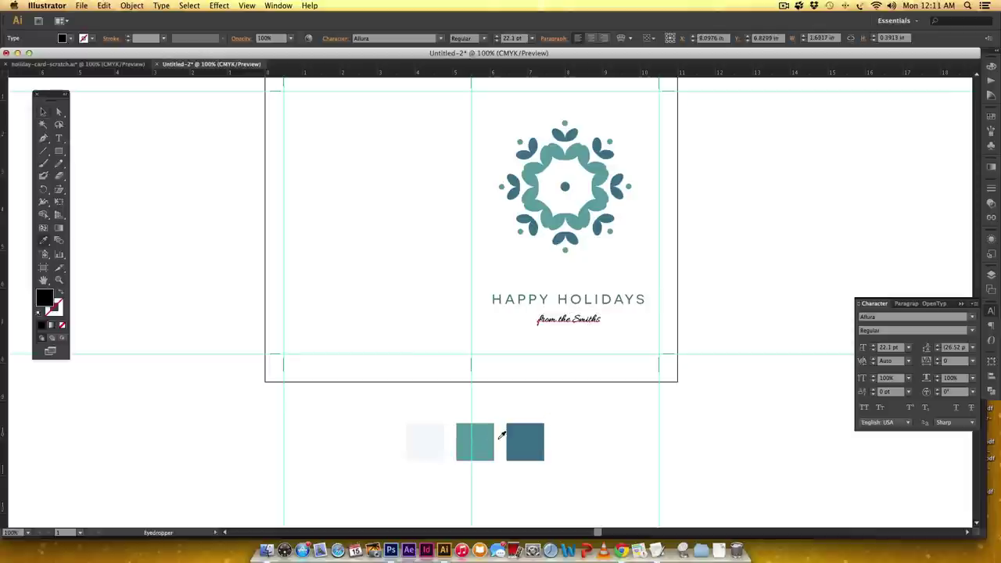
left_click(492, 433)
key("v")
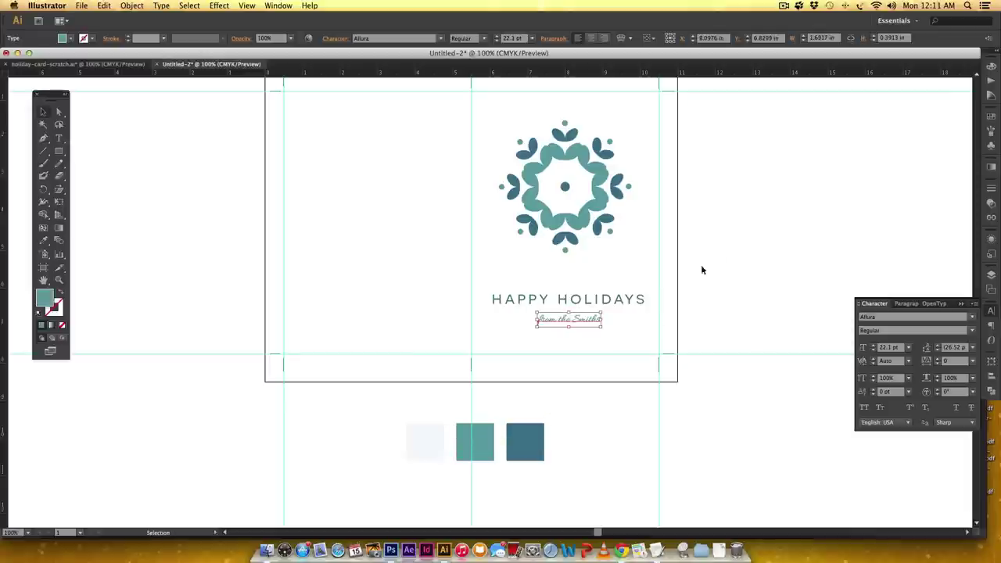
left_click(605, 351)
Move the greeting and the signature line together slightly down on the card front
left_click(595, 321)
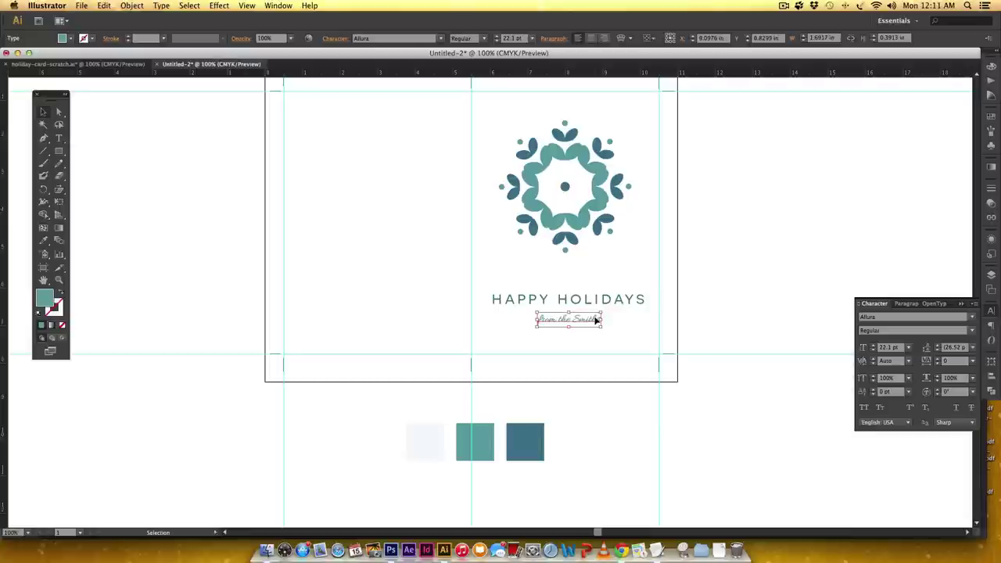
left_click_drag(616, 296, 596, 319)
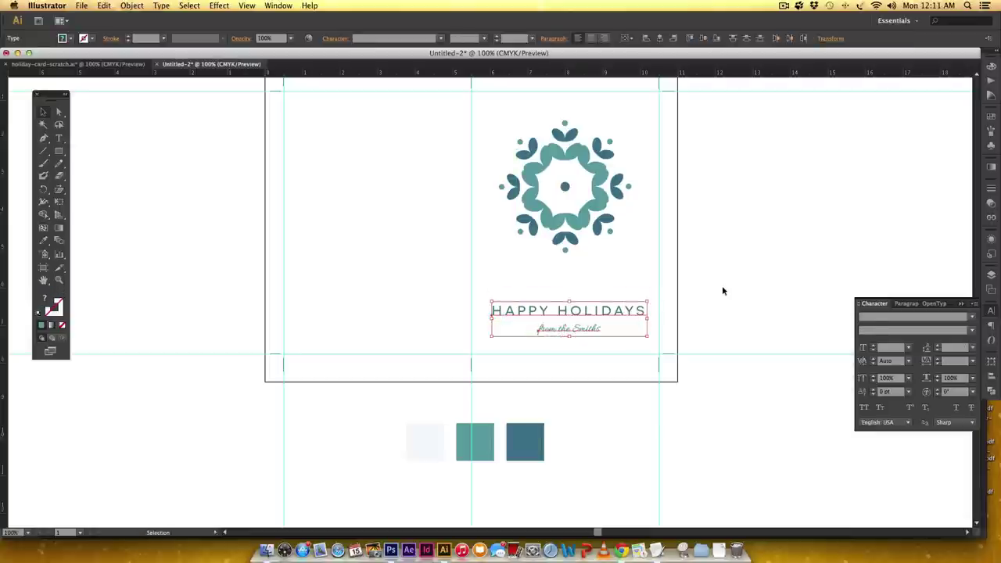
left_click(722, 285)
Create a new layer and place it at the bottom of the stack, beneath the trim and score layer
left_click_drag(719, 253, 731, 290)
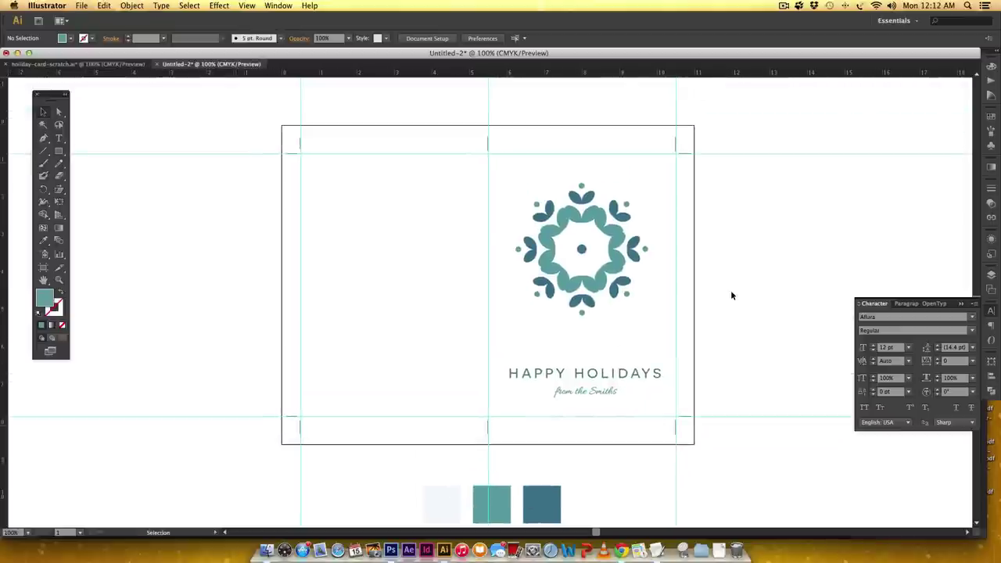
left_click_drag(729, 345, 720, 275)
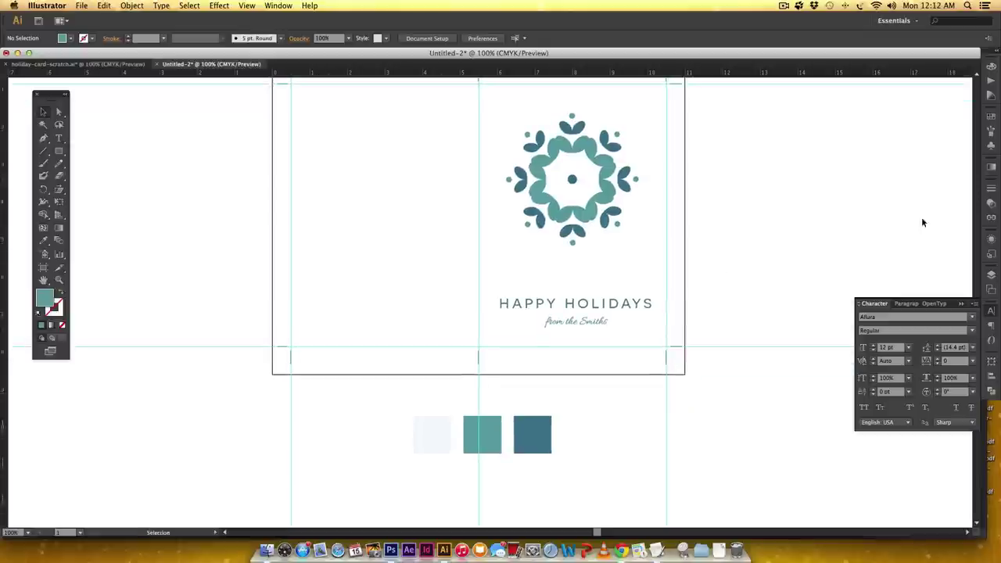
left_click(990, 276)
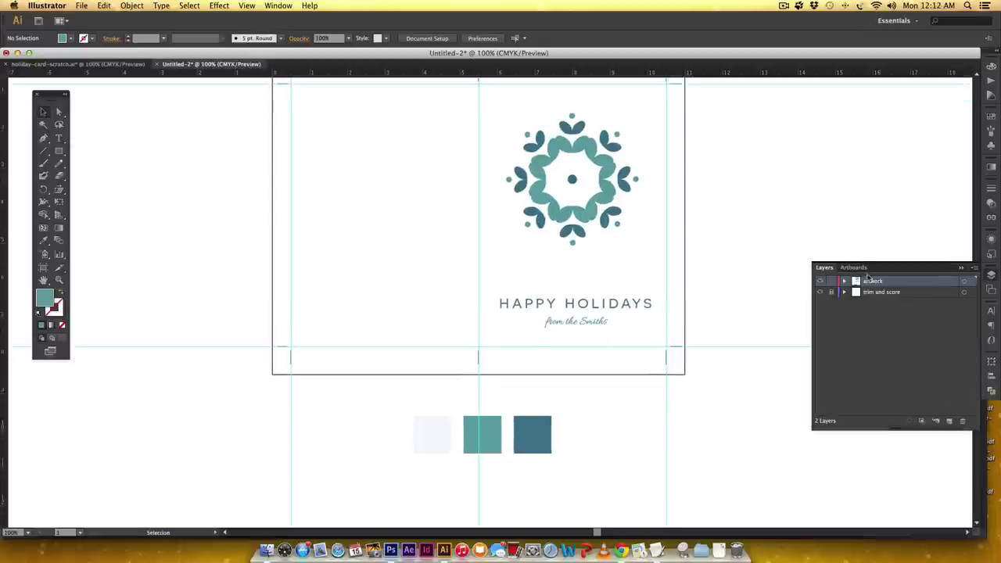
left_click(947, 422)
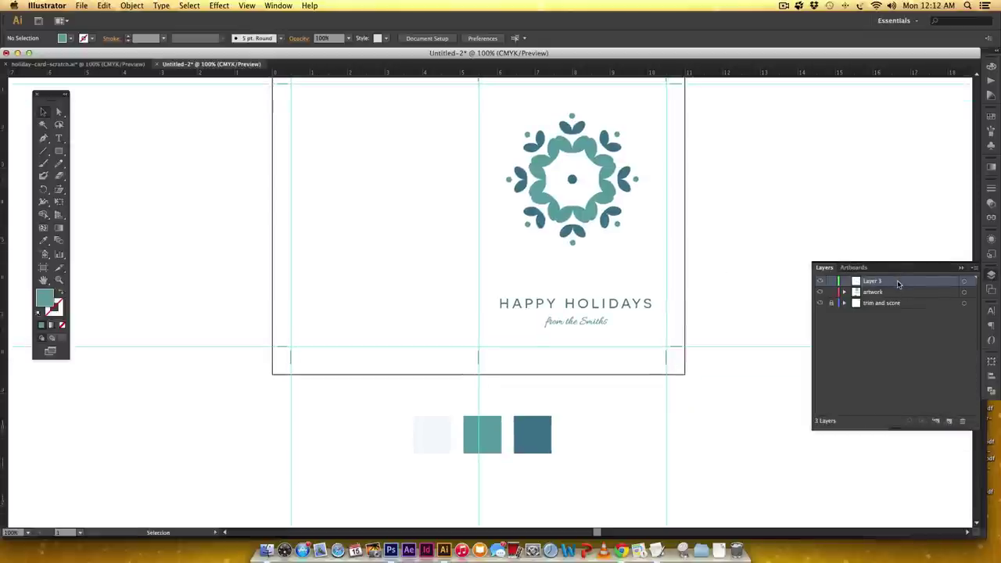
left_click_drag(897, 283, 905, 338)
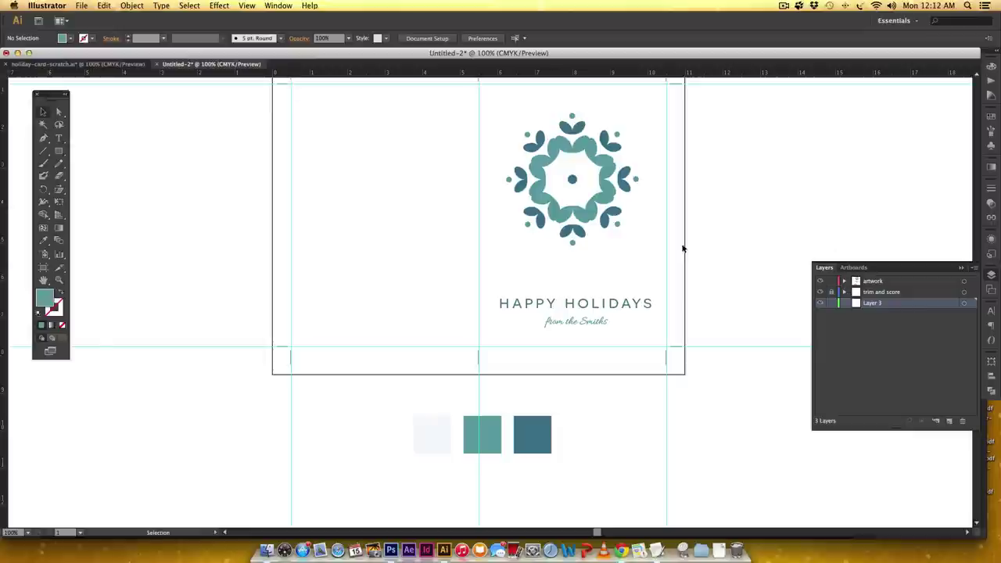
Draw an 11 × 8.5 in background rectangle covering the whole artboard on the bottom layer
left_click_drag(670, 261, 687, 316)
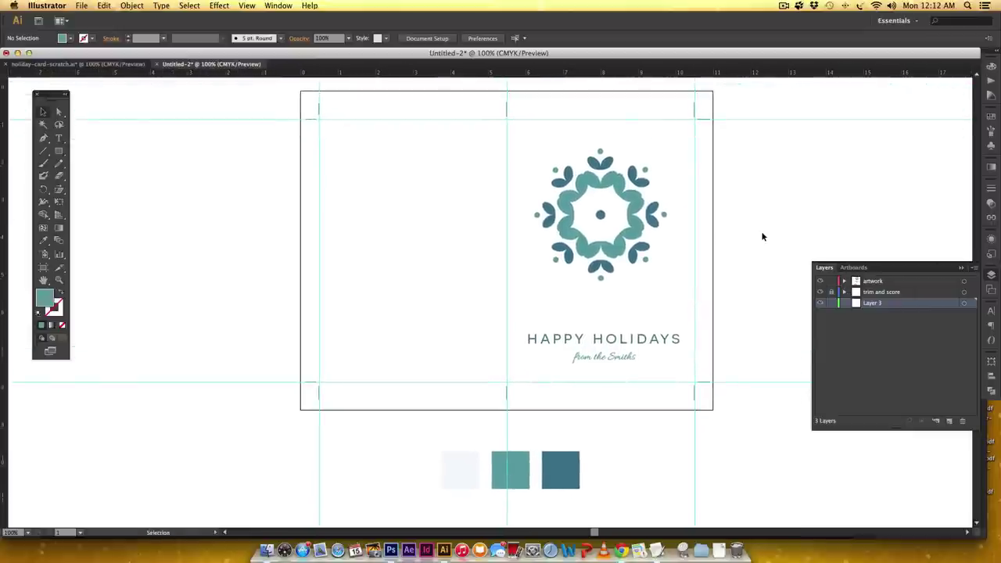
key("m")
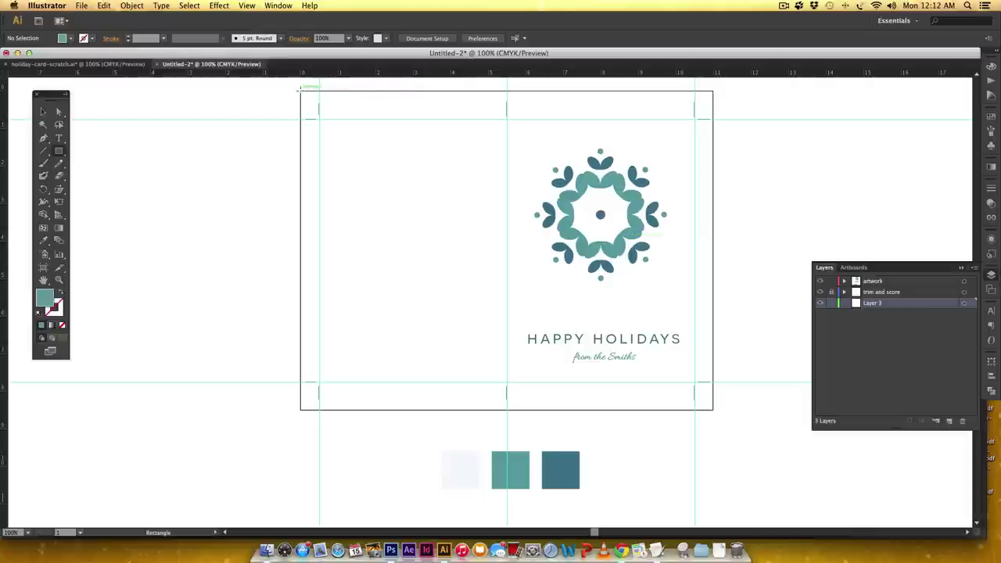
left_click_drag(300, 91, 713, 409)
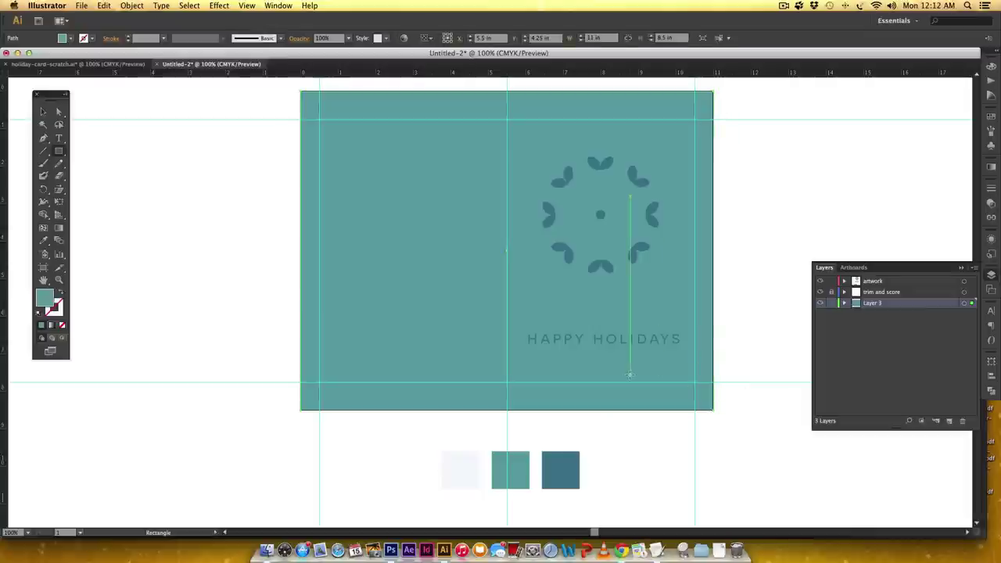
Recolor the background rectangle by sampling the pale blue swatch, and lock its layer
key("i")
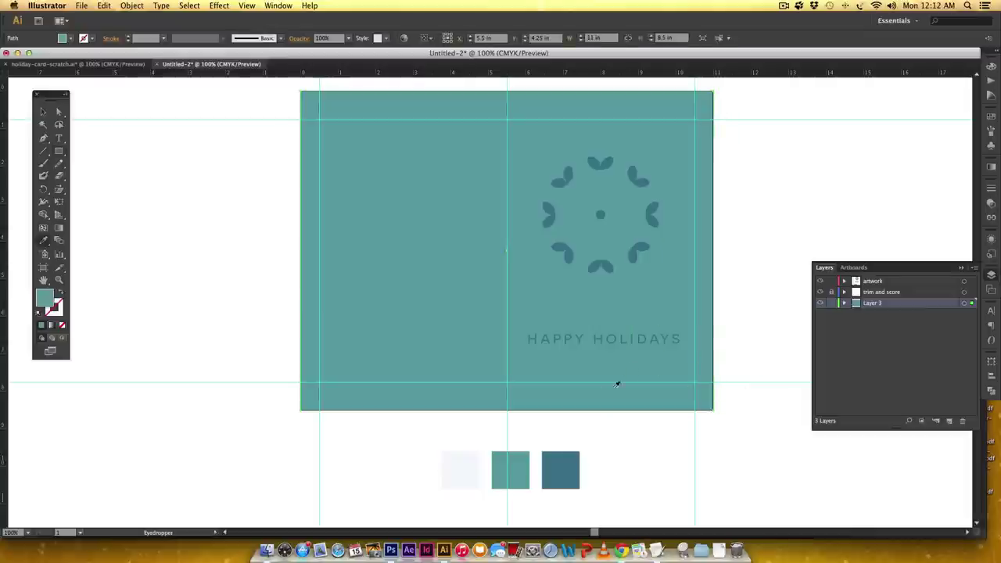
left_click(472, 457)
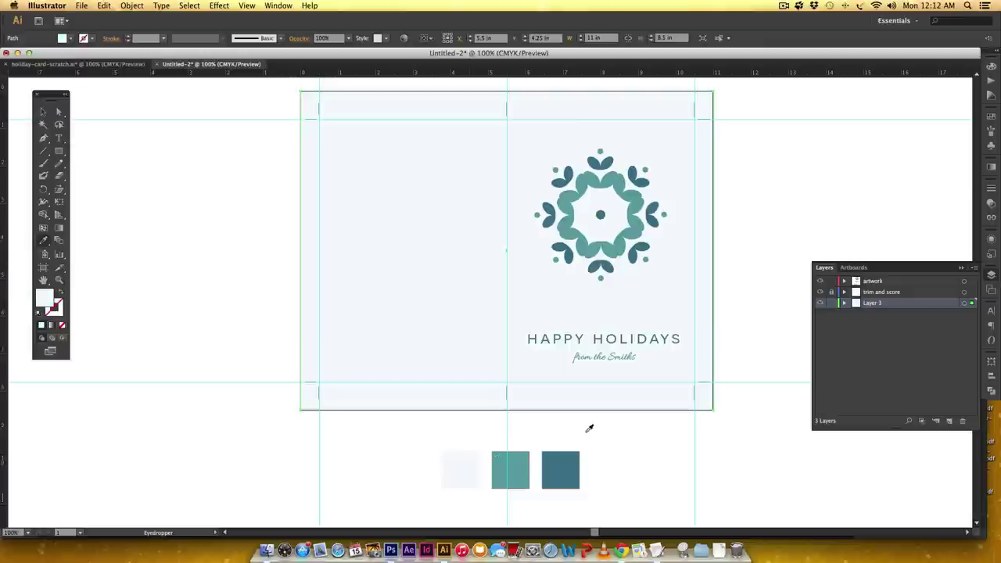
key("v")
left_click(720, 471)
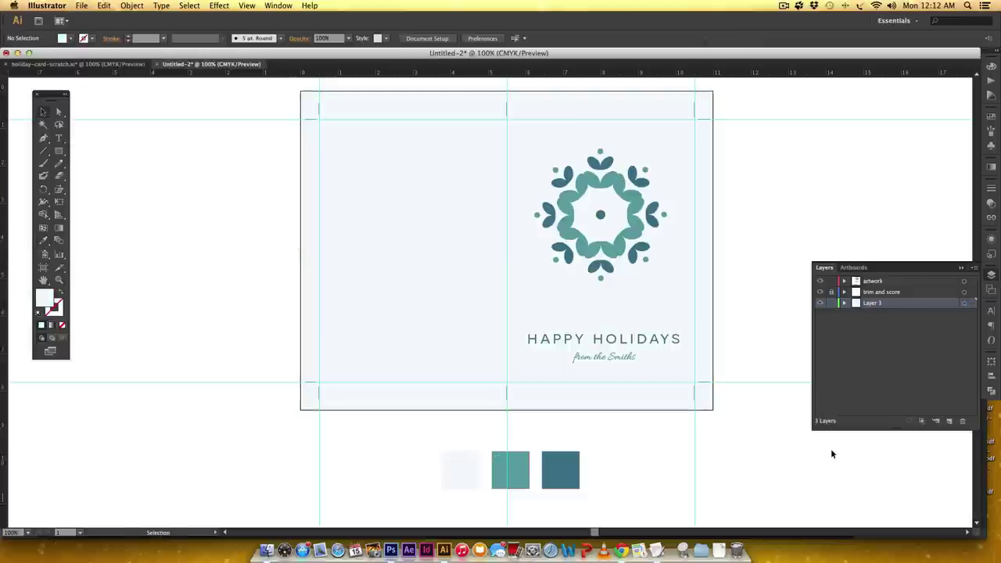
left_click(831, 302)
scroll(766, 188, "up", 3)
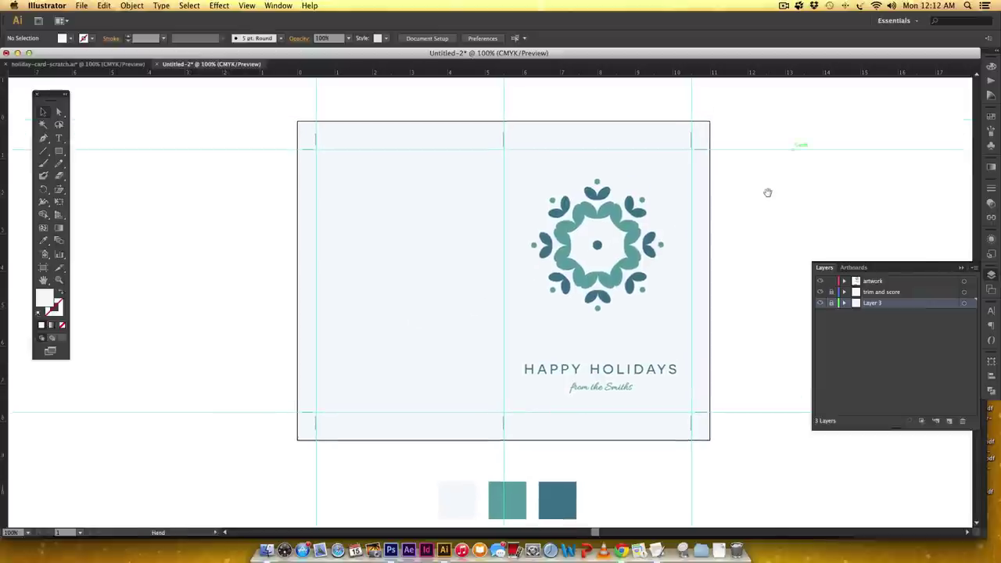